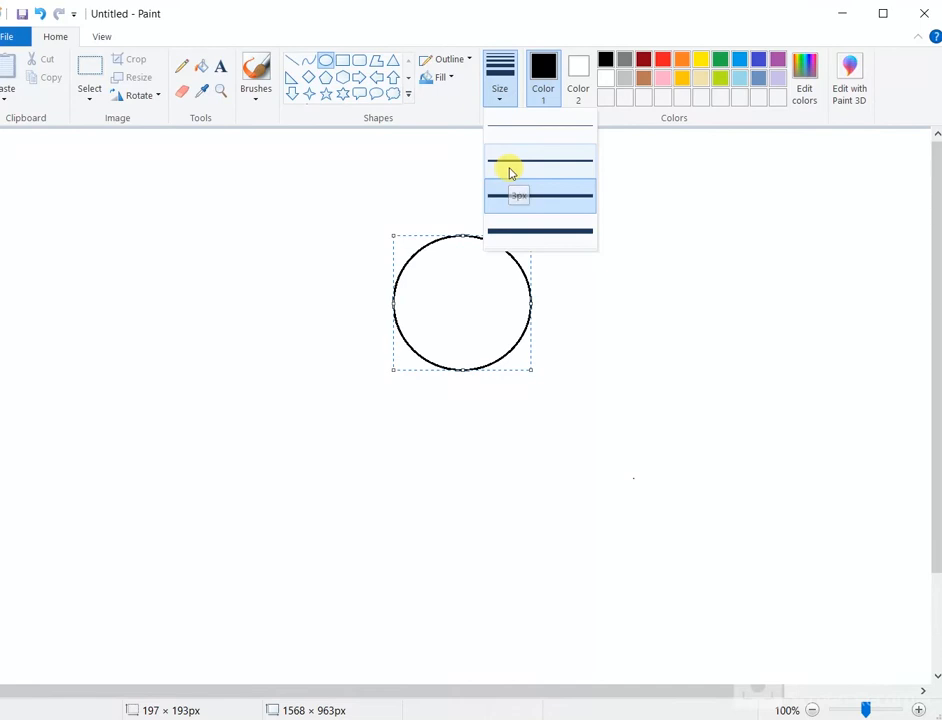
- Draw two outward-bowed curves from the head circle's lower edges as the body's sides, the right one about 81 × 256 px
{"action": "left_click", "coordinate": [599, 225]}
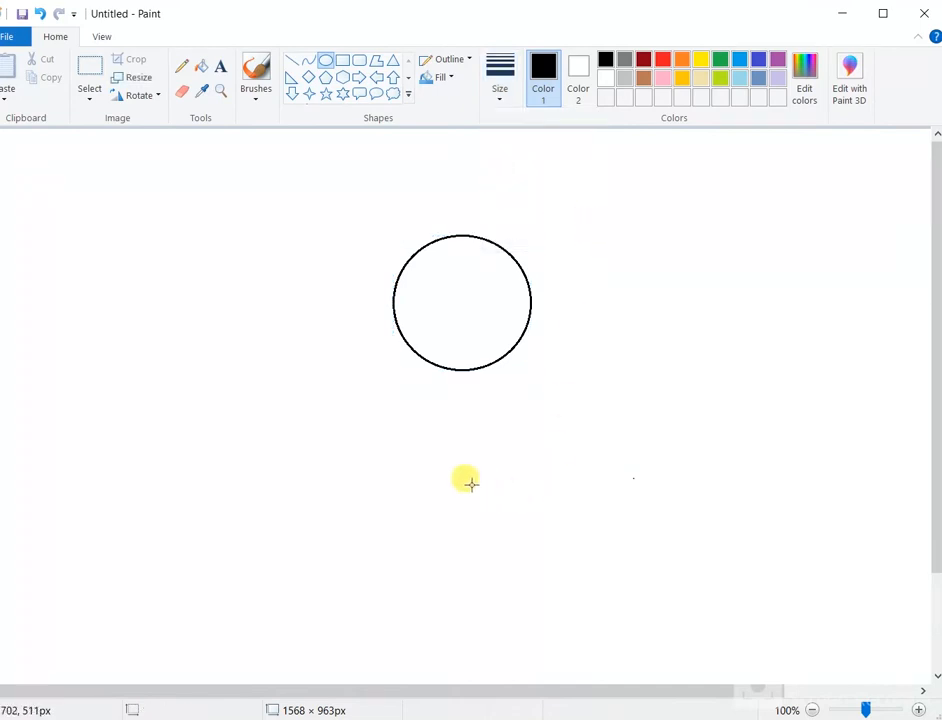
{"action": "left_click", "coordinate": [308, 61]}
{"action": "left_click_drag", "start_coordinate": [407, 347], "coordinate": [367, 523]}
{"action": "left_click_drag", "start_coordinate": [403, 370], "coordinate": [374, 455]}
{"action": "left_click_drag", "start_coordinate": [398, 412], "coordinate": [398, 409]}
{"action": "left_click", "coordinate": [540, 557]}
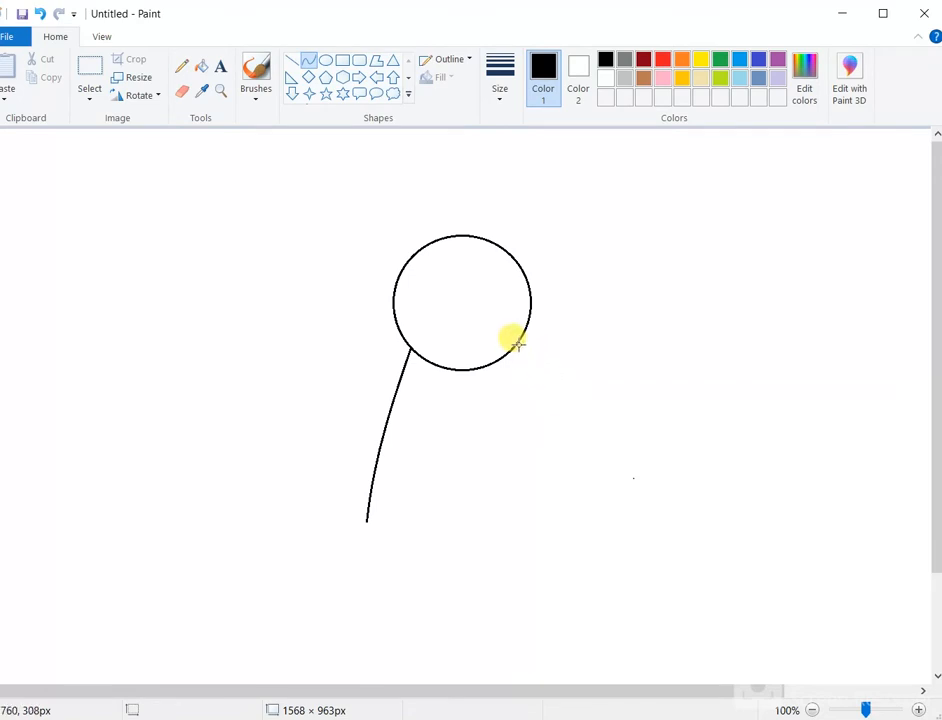
{"action": "left_click_drag", "start_coordinate": [516, 343], "coordinate": [574, 521]}
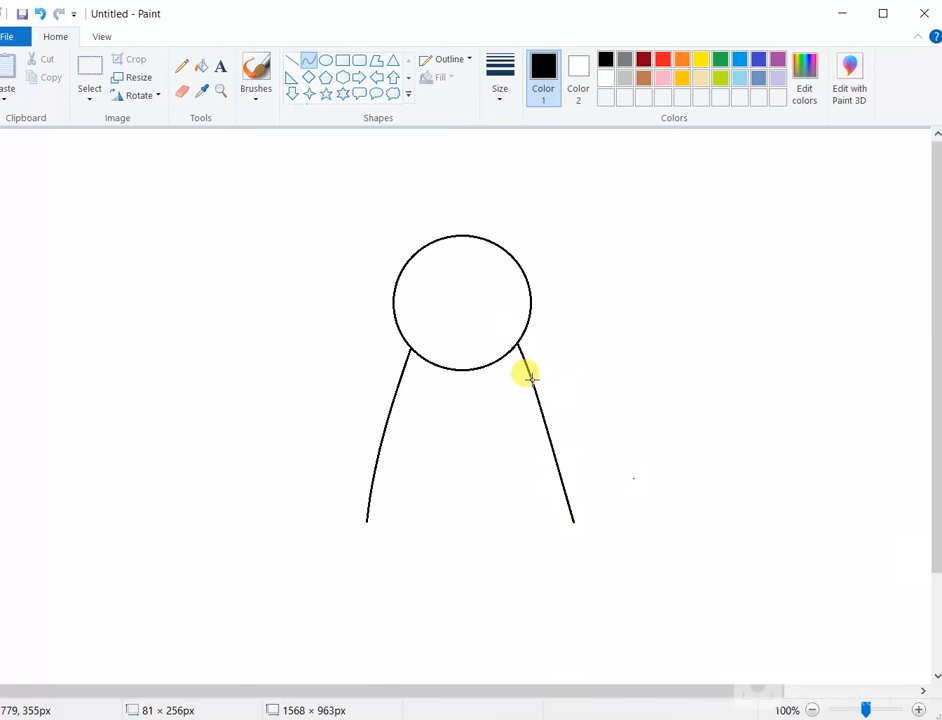
{"action": "left_click_drag", "start_coordinate": [536, 394], "coordinate": [561, 461]}
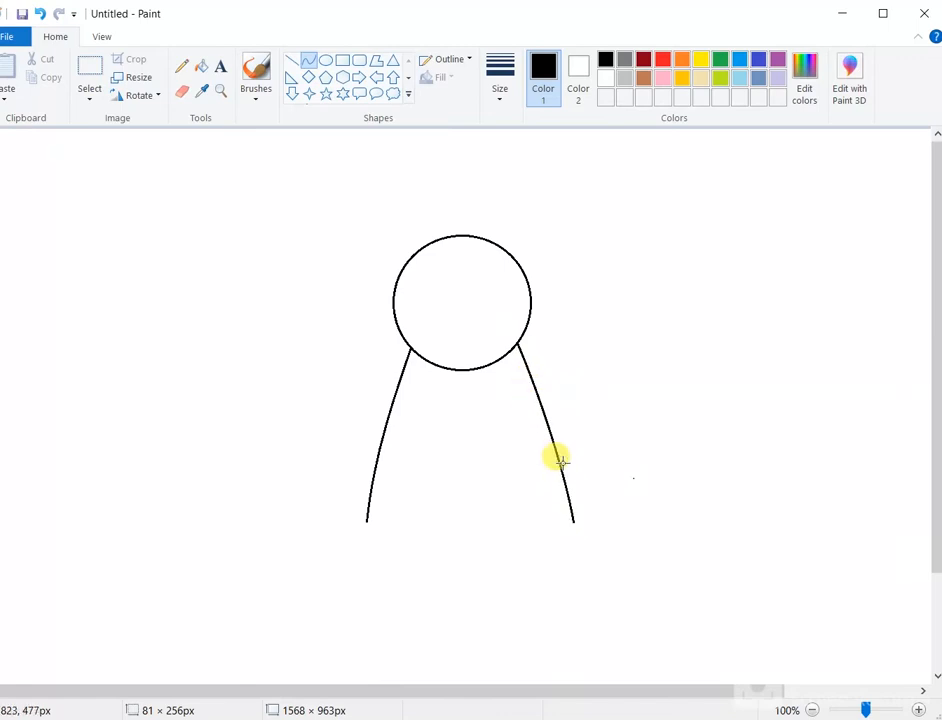
{"action": "left_click", "coordinate": [450, 575]}
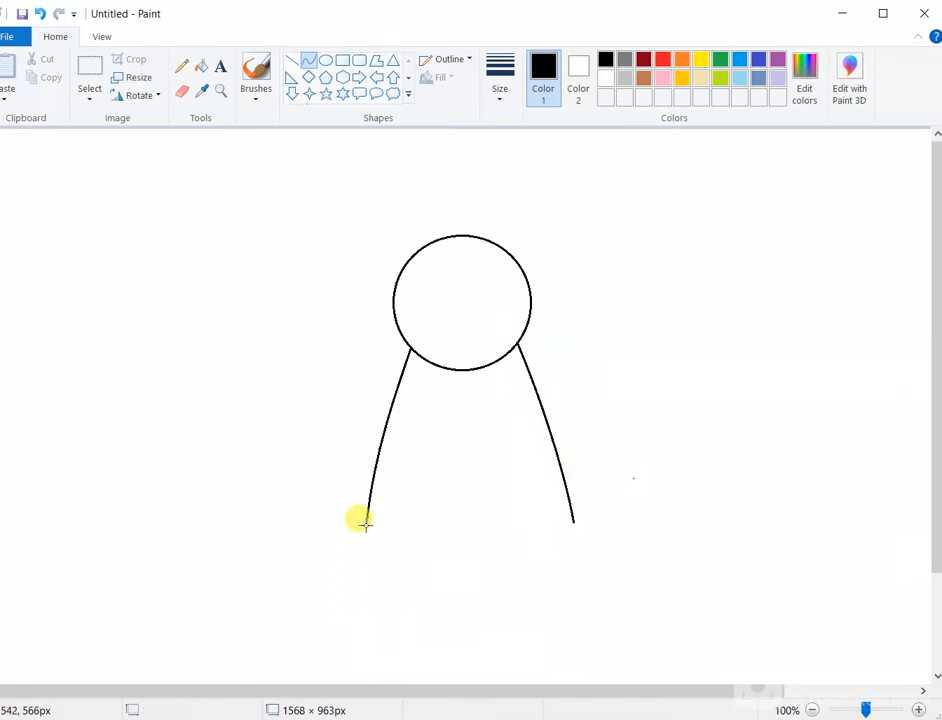
- Close the bottom of the body with a nearly flat curve about 295 px wide joining the two side lines
{"action": "left_click_drag", "start_coordinate": [367, 520], "coordinate": [569, 518]}
{"action": "left_click_drag", "start_coordinate": [396, 505], "coordinate": [396, 521]}
{"action": "left_click_drag", "start_coordinate": [544, 521], "coordinate": [542, 522]}
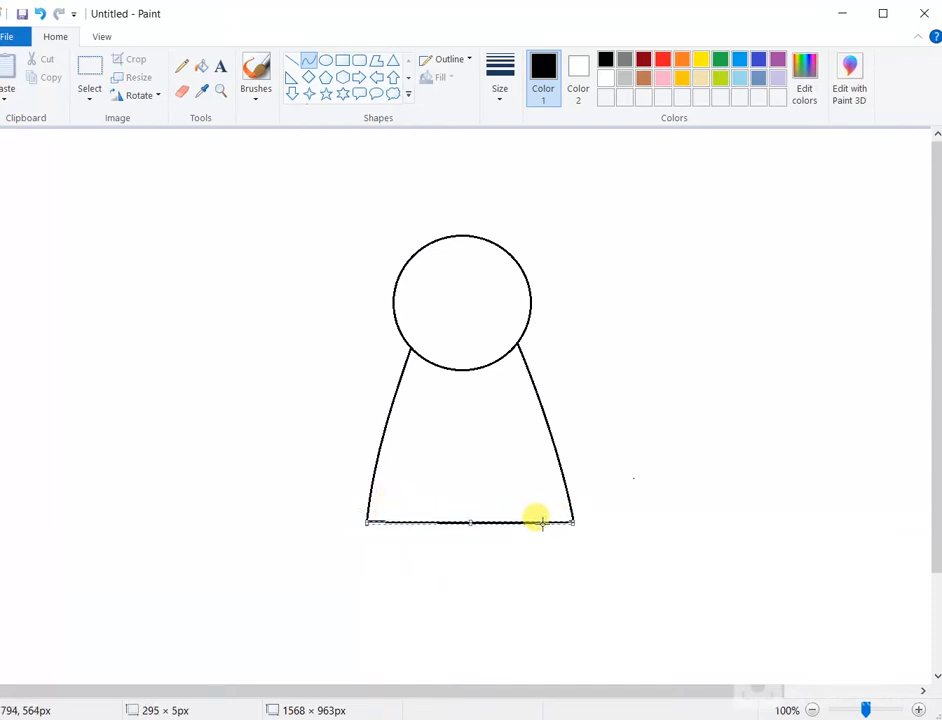
{"action": "left_click", "coordinate": [694, 484]}
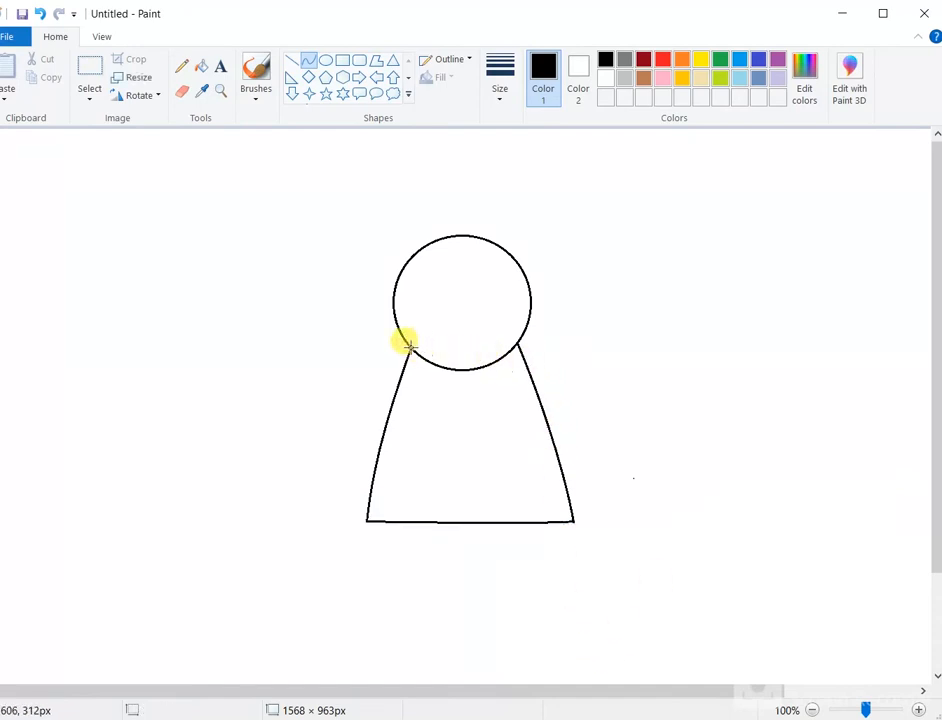
- Draw the left sleeve as an arched curve about 85 × 73 px from the neck, closed by a lower edge about 58 px wide
{"action": "left_click_drag", "start_coordinate": [409, 347], "coordinate": [351, 397]}
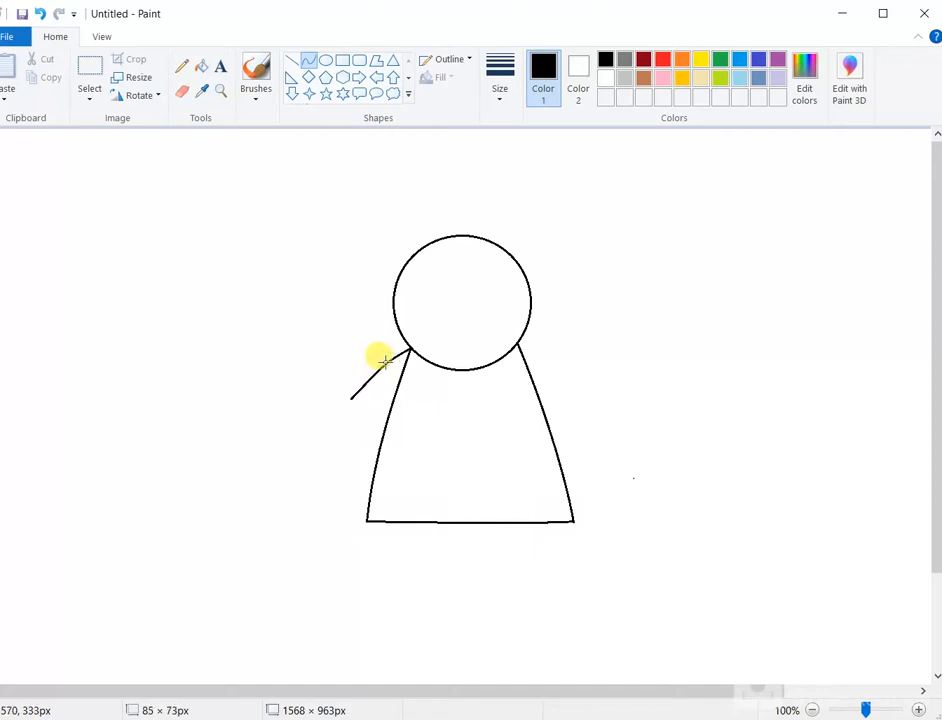
{"action": "left_click_drag", "start_coordinate": [388, 348], "coordinate": [371, 372]}
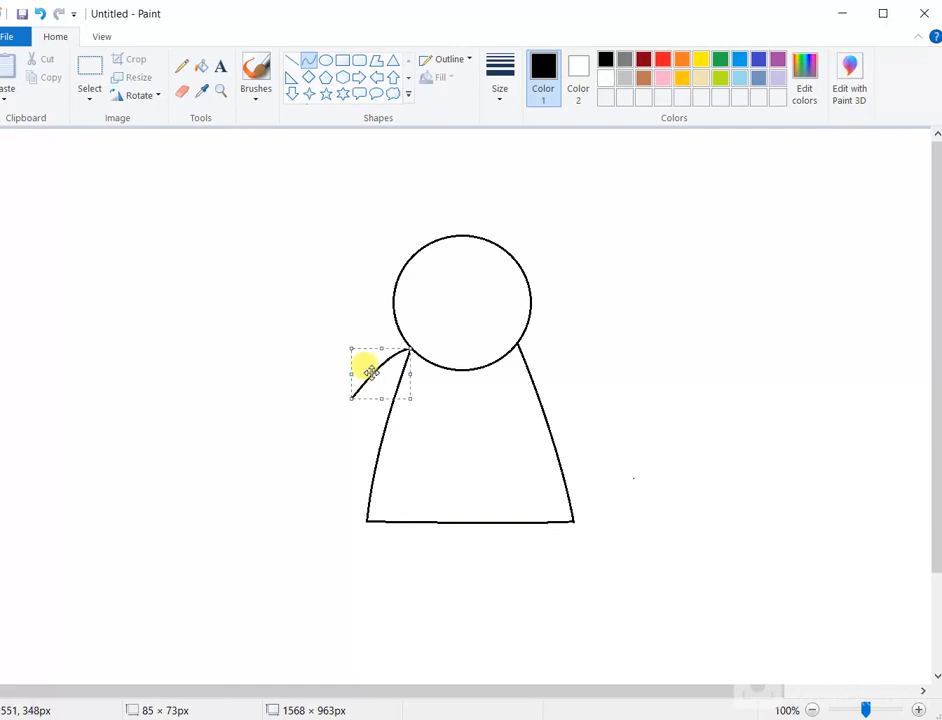
{"action": "left_click", "coordinate": [364, 440]}
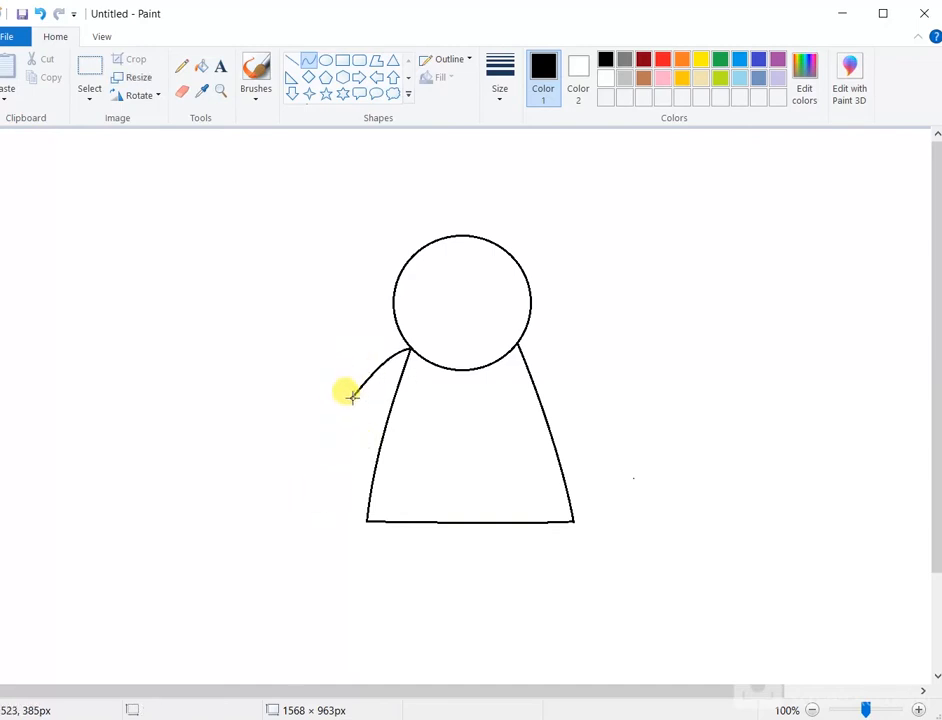
{"action": "left_click_drag", "start_coordinate": [351, 396], "coordinate": [367, 398]}
{"action": "left_click", "coordinate": [376, 402]}
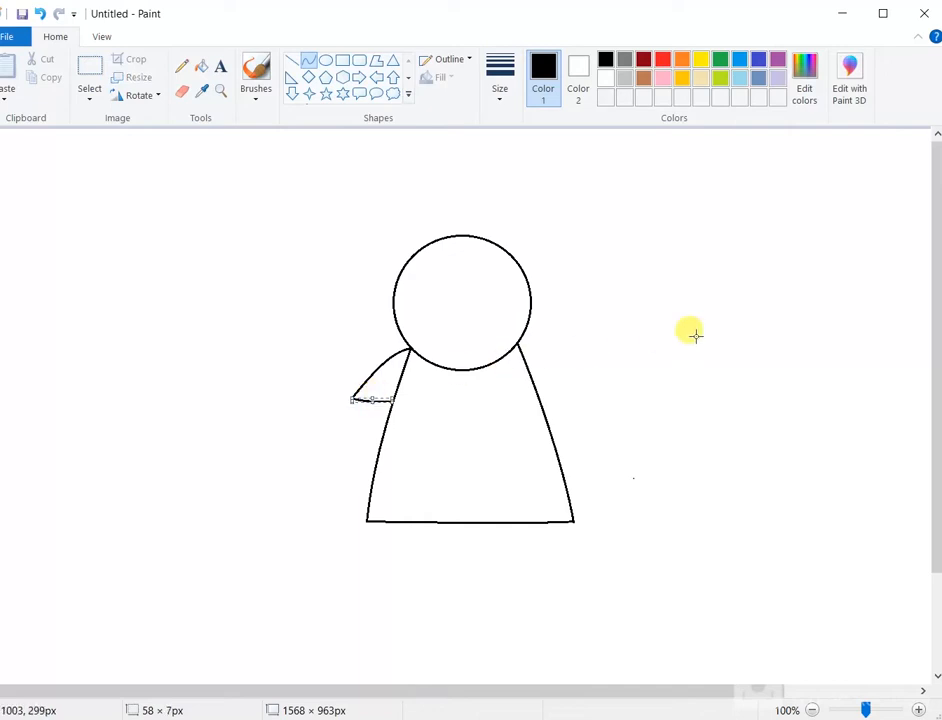
{"action": "left_click", "coordinate": [535, 346]}
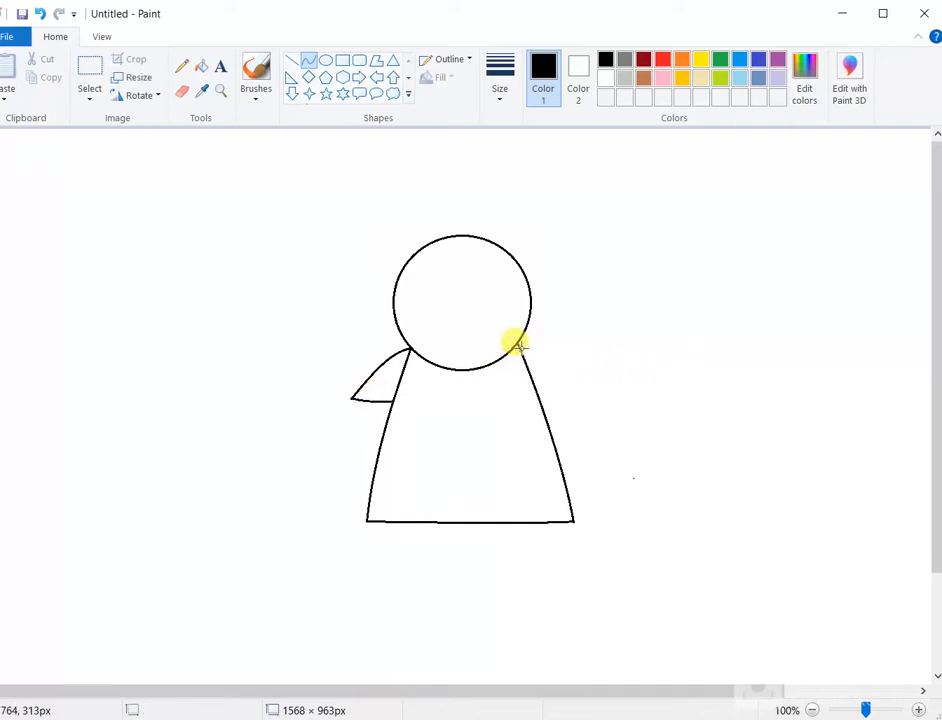
- Draw the right sleeve as an arched curve about 89 × 80 px from the neck, closed by a lower edge about 57 px wide
{"action": "left_click_drag", "start_coordinate": [516, 343], "coordinate": [579, 398]}
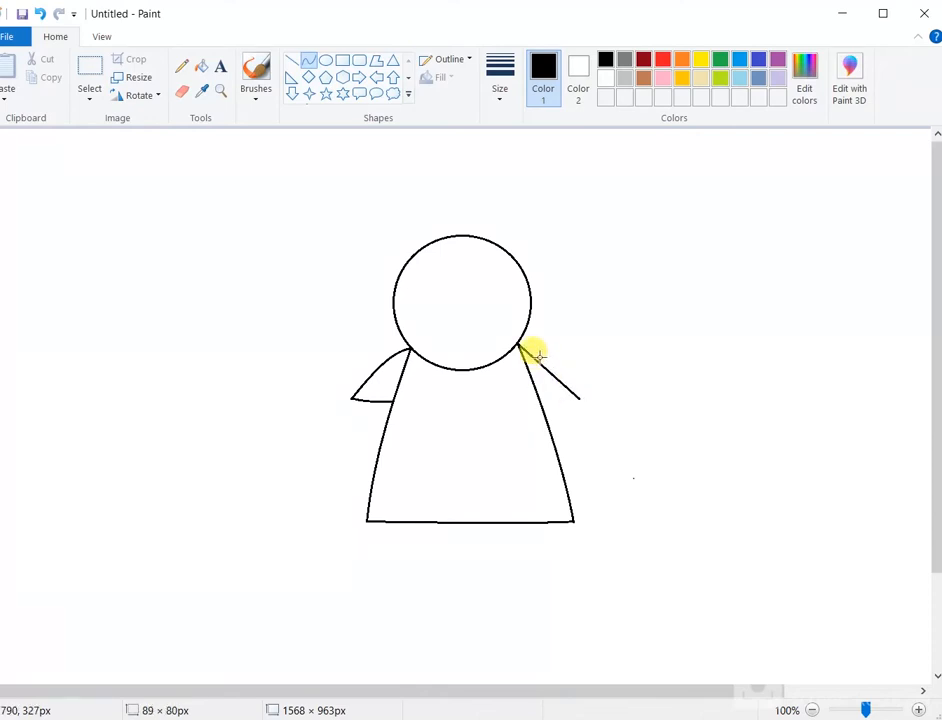
{"action": "left_click_drag", "start_coordinate": [538, 344], "coordinate": [554, 372]}
{"action": "left_click", "coordinate": [581, 441]}
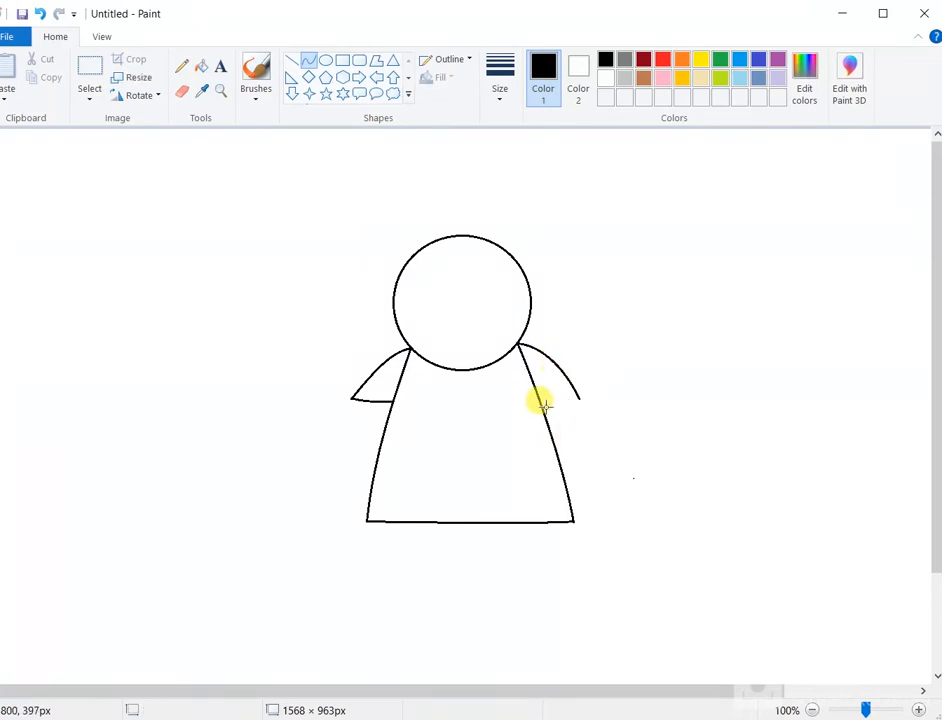
{"action": "left_click_drag", "start_coordinate": [538, 396], "coordinate": [579, 400]}
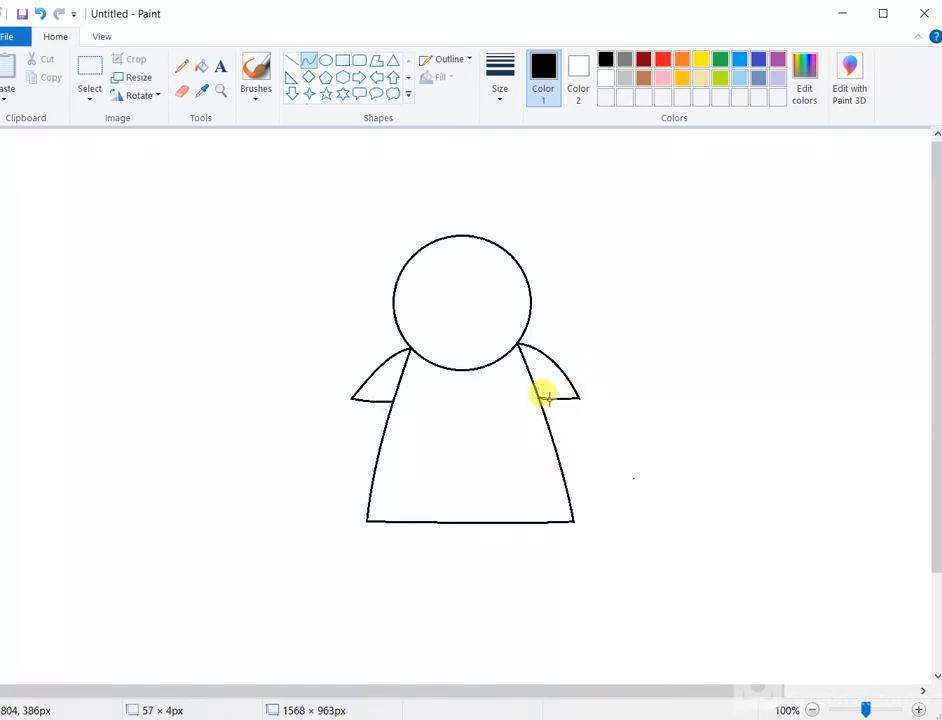
{"action": "left_click_drag", "start_coordinate": [556, 398], "coordinate": [569, 398]}
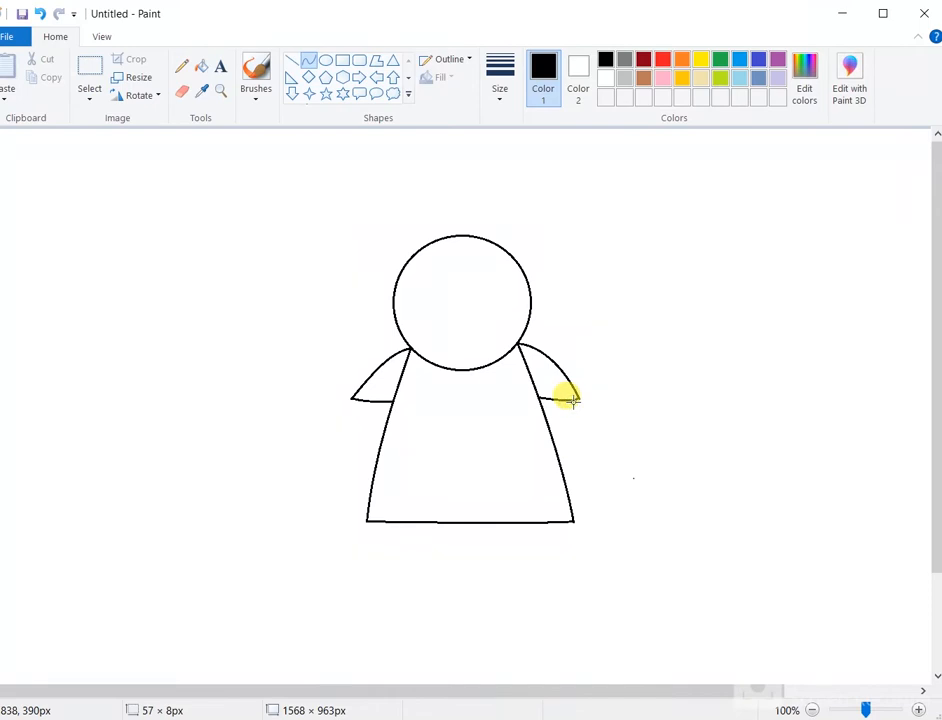
{"action": "left_click", "coordinate": [573, 402]}
{"action": "left_click", "coordinate": [645, 438]}
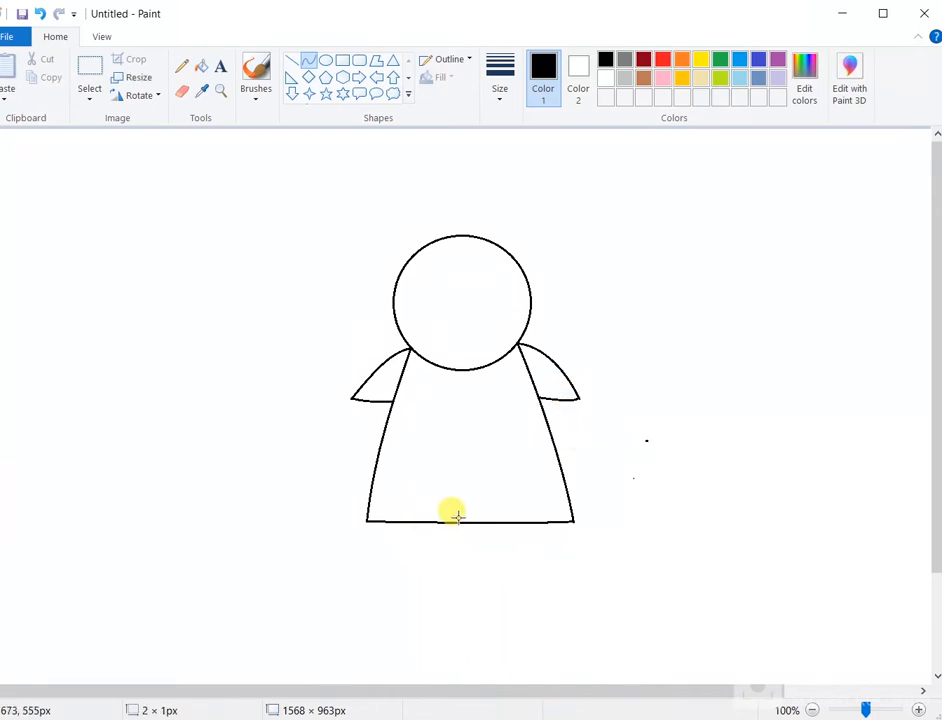
{"action": "key", "text": "ctrl+z"}
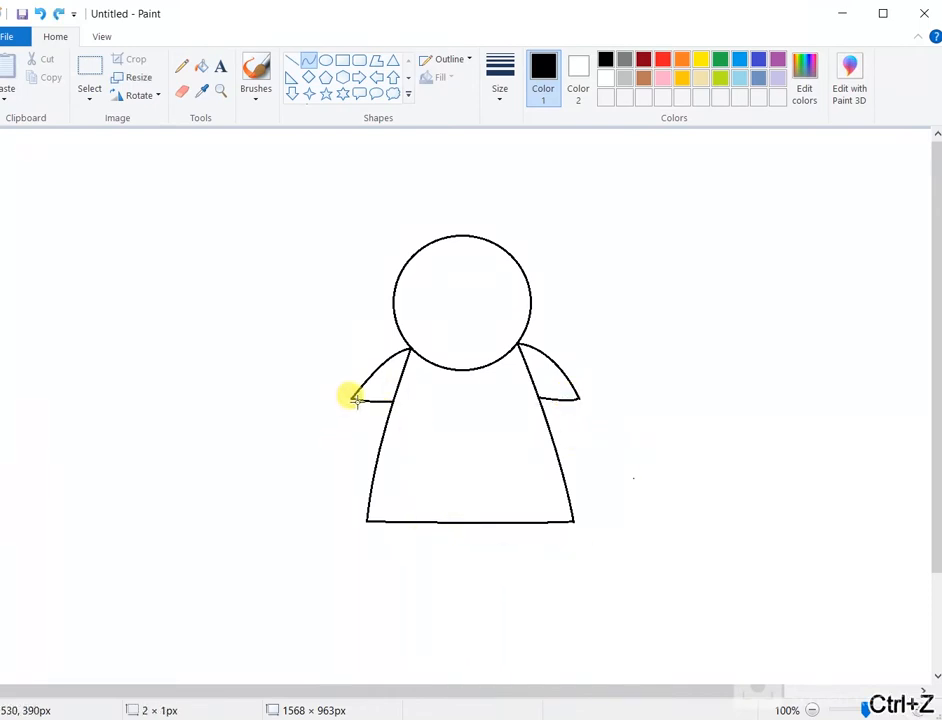
- Draw the left arm as two parallel slanted lines about 171 px tall, running down and outward from the left sleeve's edge
{"action": "left_click_drag", "start_coordinate": [357, 397], "coordinate": [313, 517]}
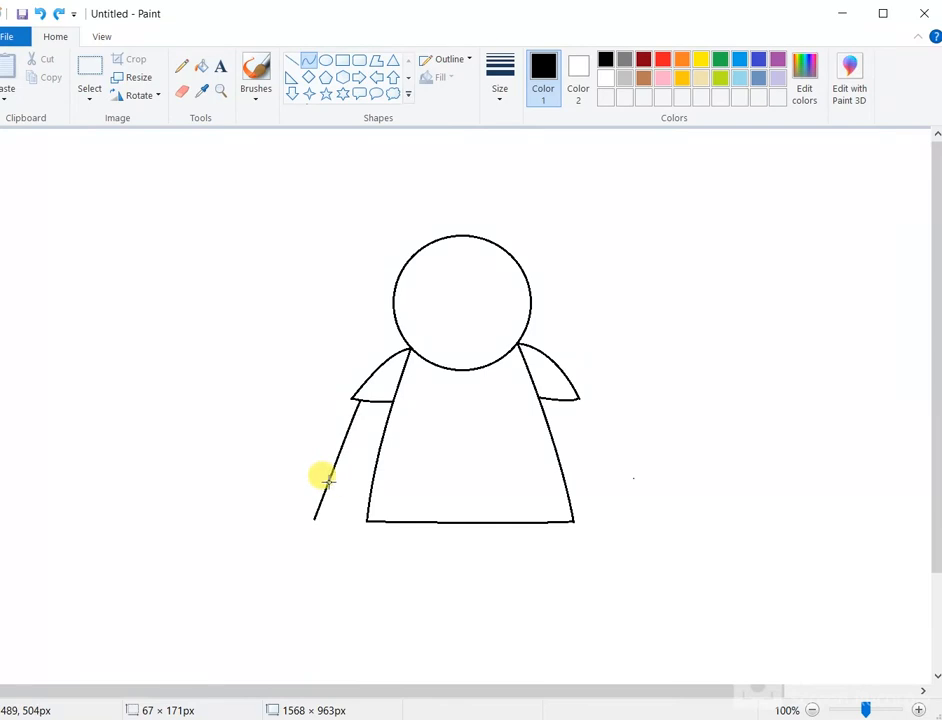
{"action": "left_click", "coordinate": [326, 550]}
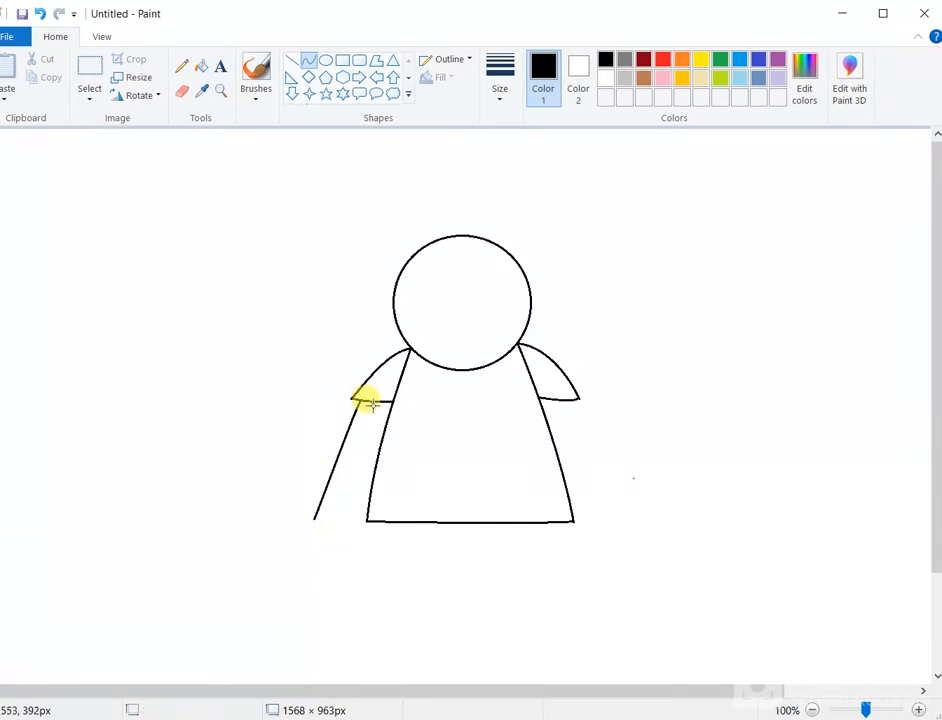
{"action": "mouse_move", "coordinate": [380, 401]}
{"action": "left_mouse_down"}
{"action": "mouse_move", "coordinate": [330, 507]}
{"action": "mouse_move", "coordinate": [335, 517]}
{"action": "left_mouse_up"}
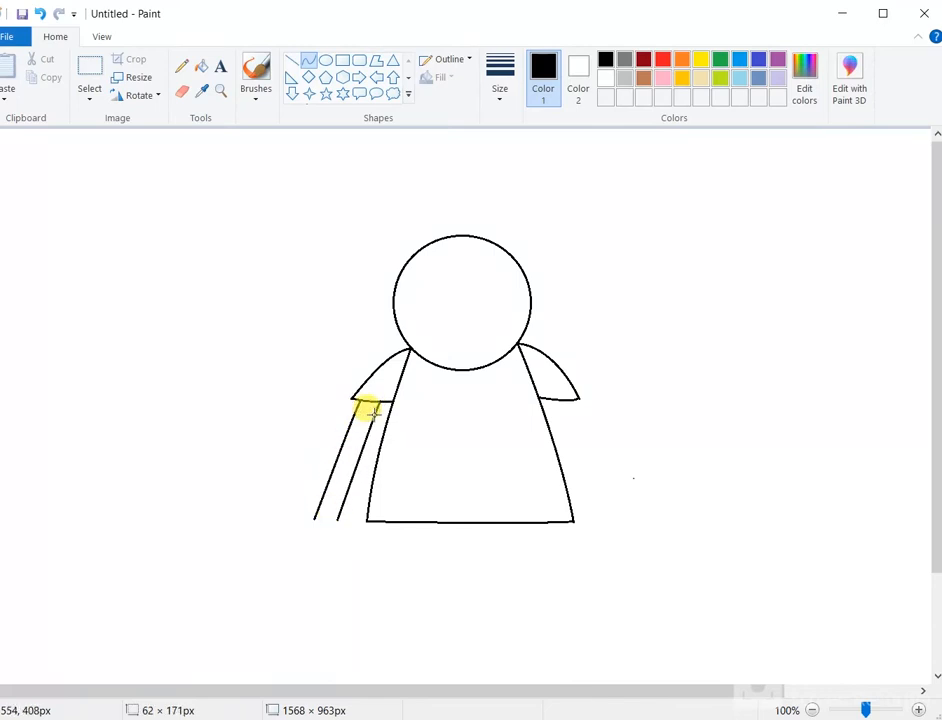
{"action": "left_click", "coordinate": [352, 478]}
{"action": "left_click", "coordinate": [351, 478]}
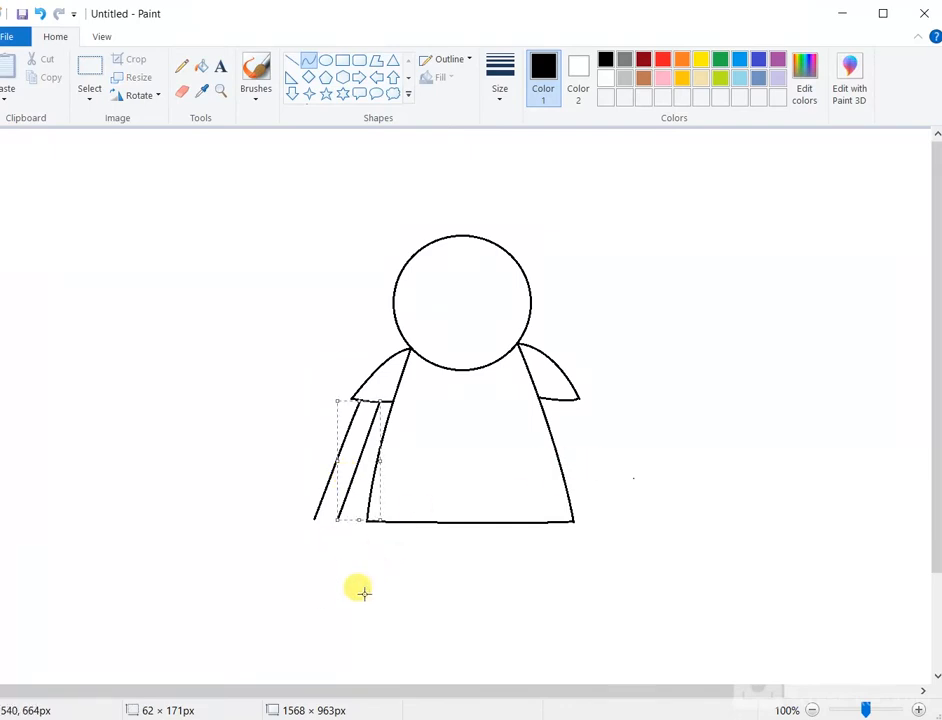
{"action": "left_click", "coordinate": [363, 593]}
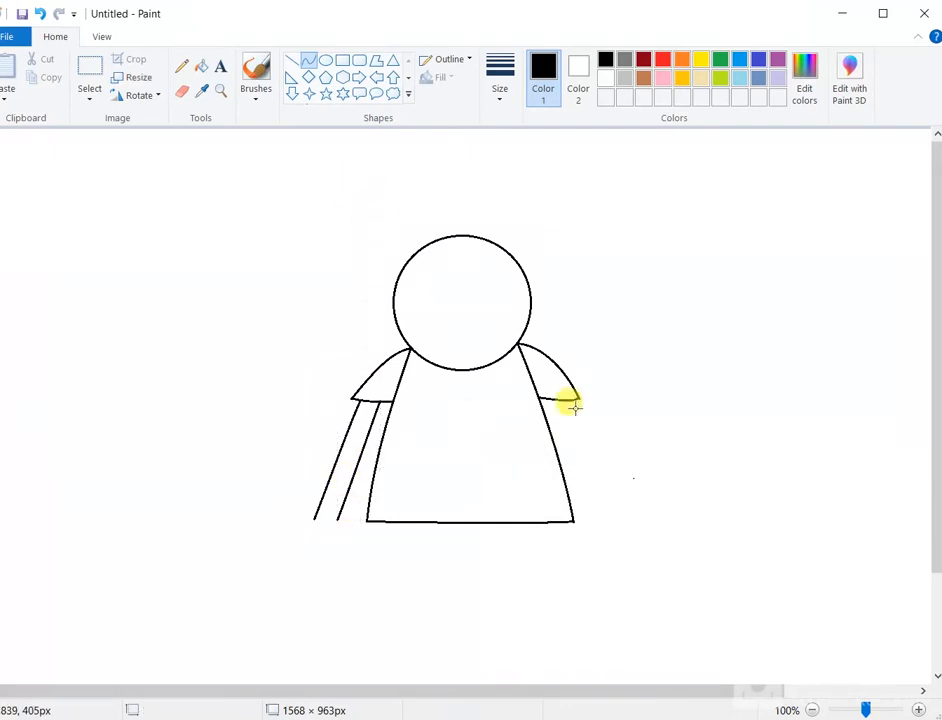
- Draw the right arm as two slanted lines about 175 and 181 px tall, running down and outward from the right sleeve's edge
{"action": "left_click_drag", "start_coordinate": [570, 397], "coordinate": [627, 521]}
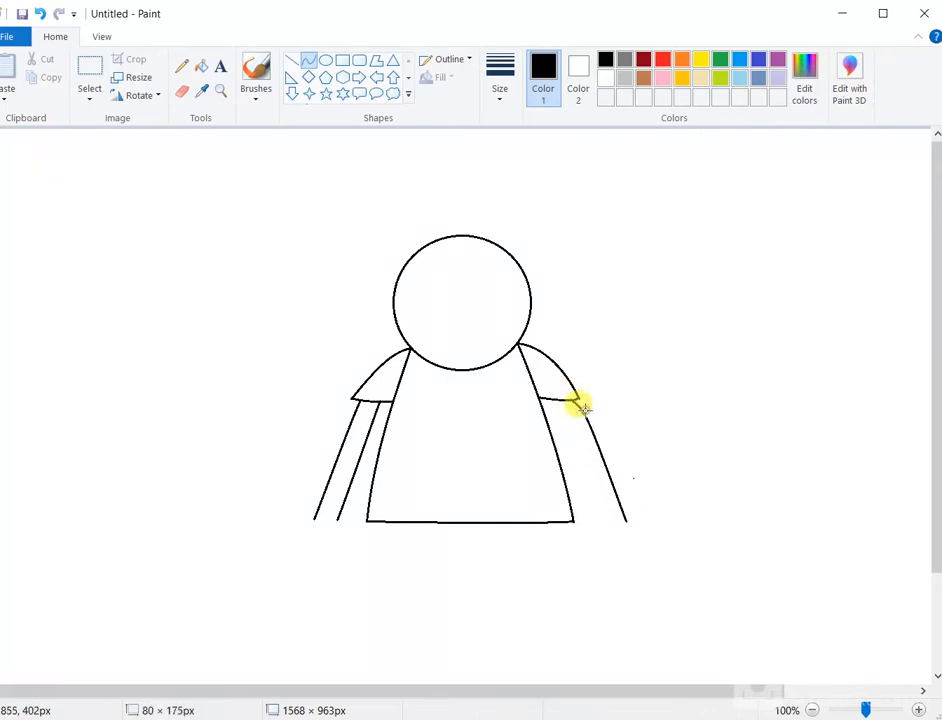
{"action": "left_click", "coordinate": [605, 480]}
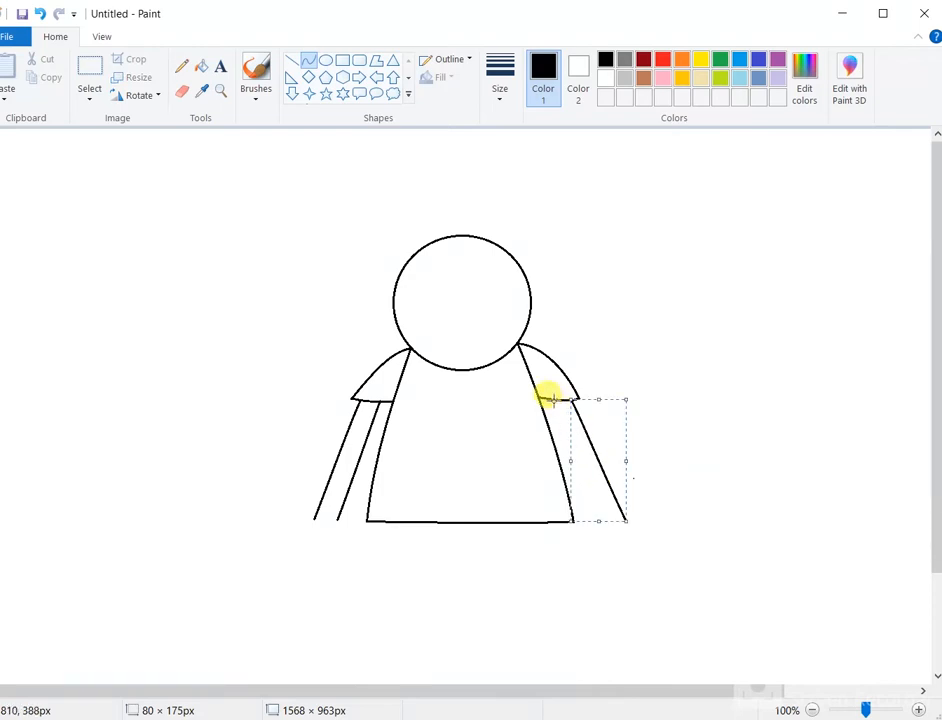
{"action": "left_click_drag", "start_coordinate": [551, 397], "coordinate": [599, 517]}
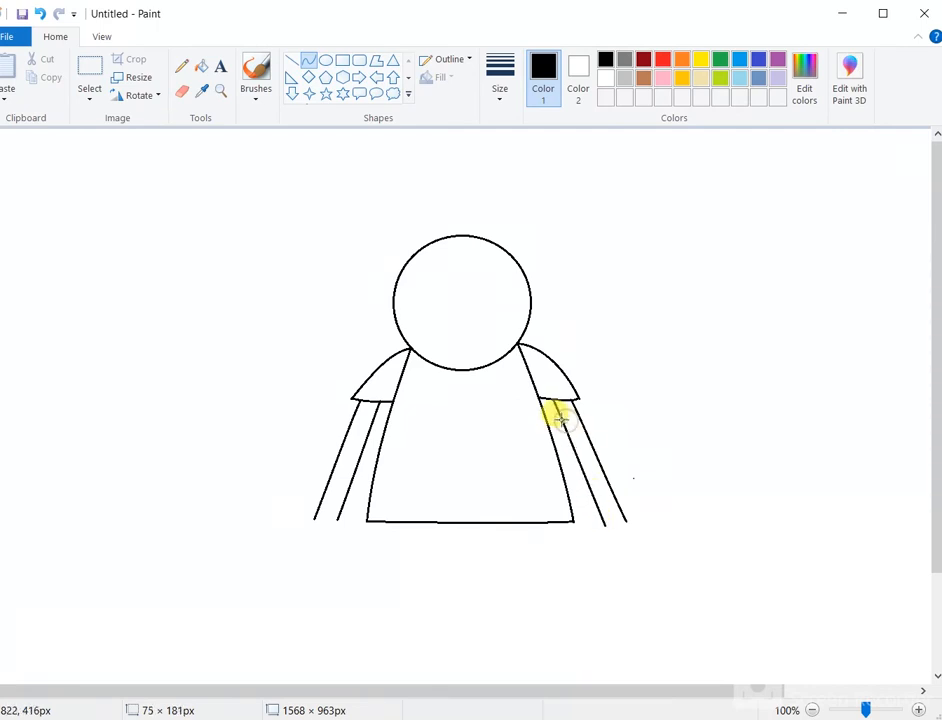
{"action": "left_click", "coordinate": [581, 478]}
{"action": "left_click", "coordinate": [583, 481]}
{"action": "left_click", "coordinate": [258, 383]}
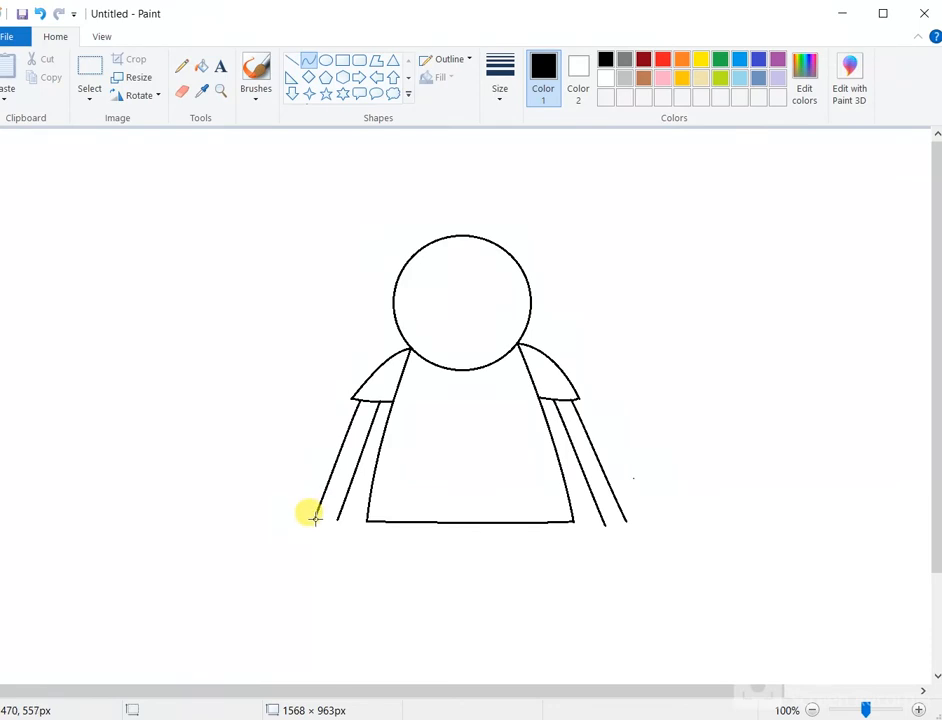
- Draw a small rounded curve at the end of each arm, joining its two lines to form the hands
{"action": "mouse_move", "coordinate": [313, 518]}
{"action": "left_mouse_down"}
{"action": "mouse_move", "coordinate": [324, 517]}
{"action": "mouse_move", "coordinate": [297, 528]}
{"action": "mouse_move", "coordinate": [326, 538]}
{"action": "mouse_move", "coordinate": [347, 562]}
{"action": "left_mouse_up"}
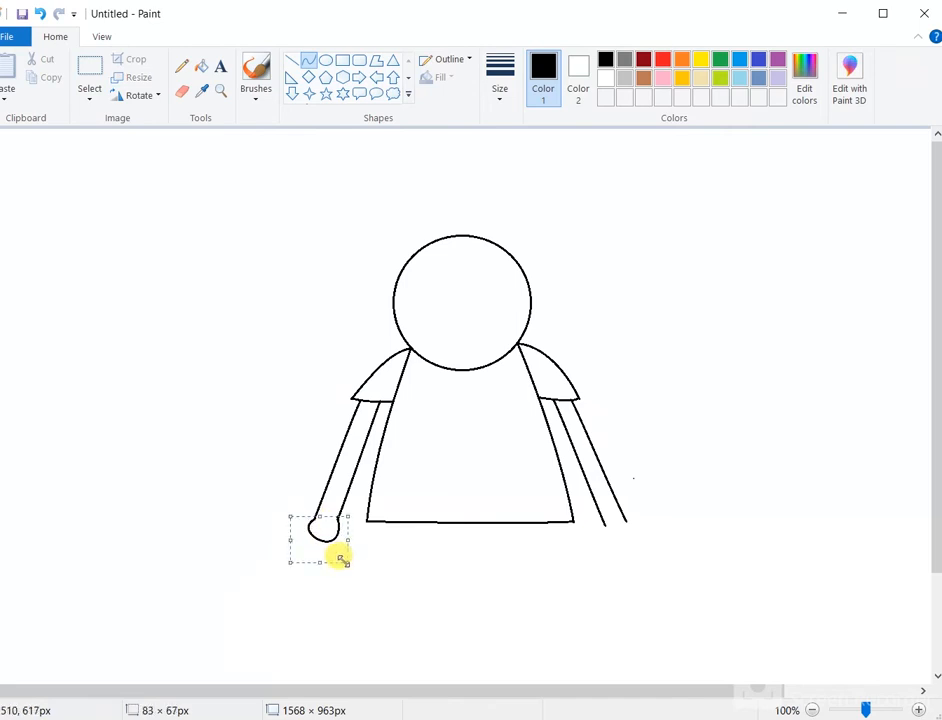
{"action": "left_click", "coordinate": [578, 545]}
{"action": "left_click_drag", "start_coordinate": [603, 524], "coordinate": [647, 562]}
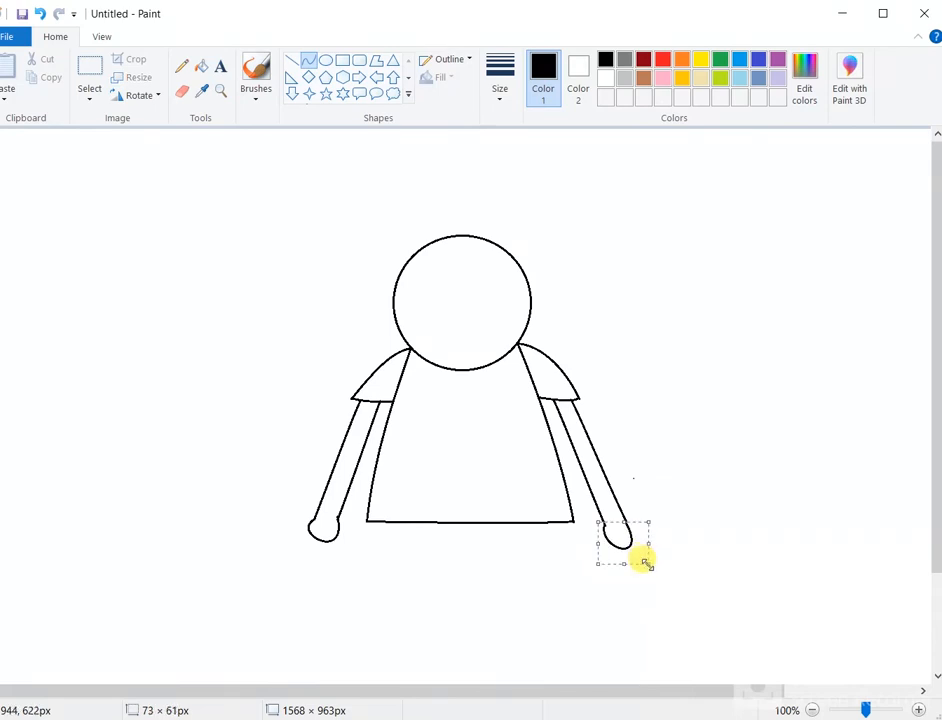
{"action": "left_click", "coordinate": [711, 533]}
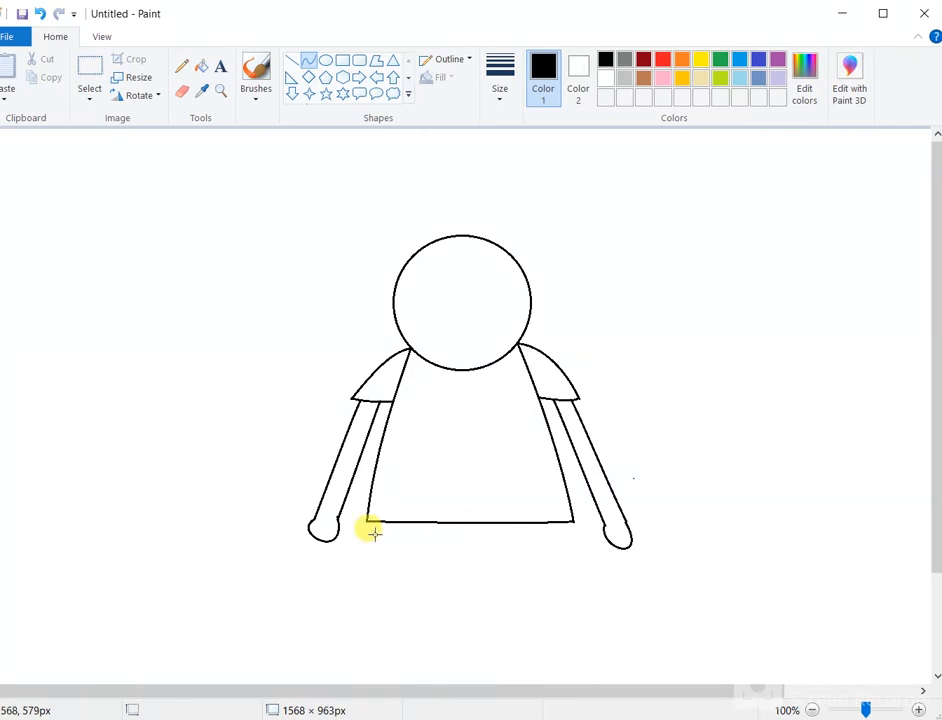
{"action": "left_click", "coordinate": [325, 61]}
{"action": "left_click_drag", "start_coordinate": [335, 533], "coordinate": [339, 540]}
{"action": "key", "text": "ctrl+z"}
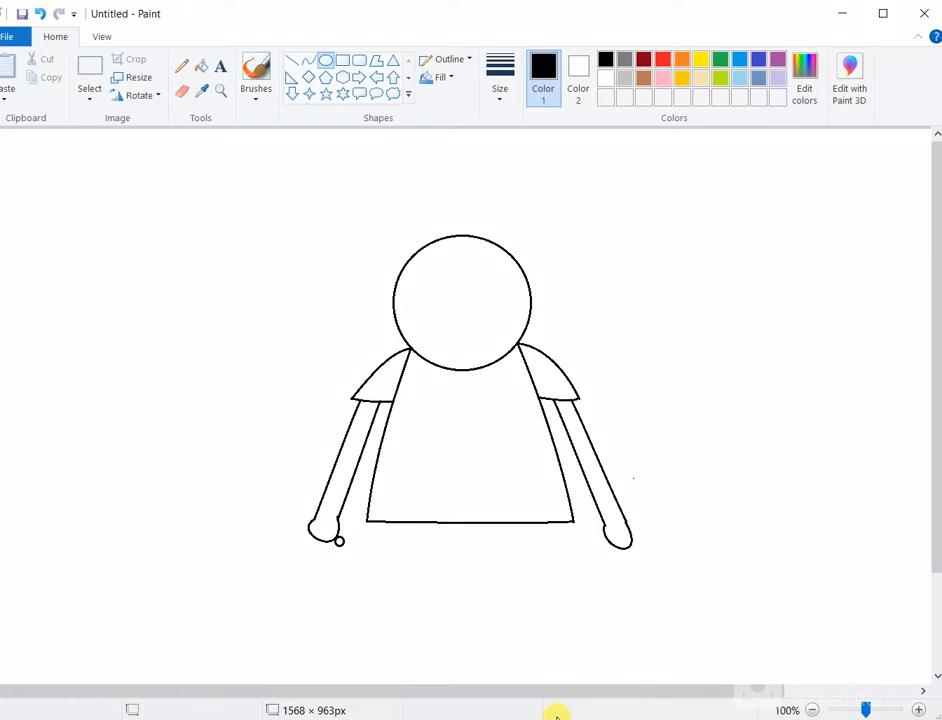
{"action": "key", "text": "ctrl+z"}
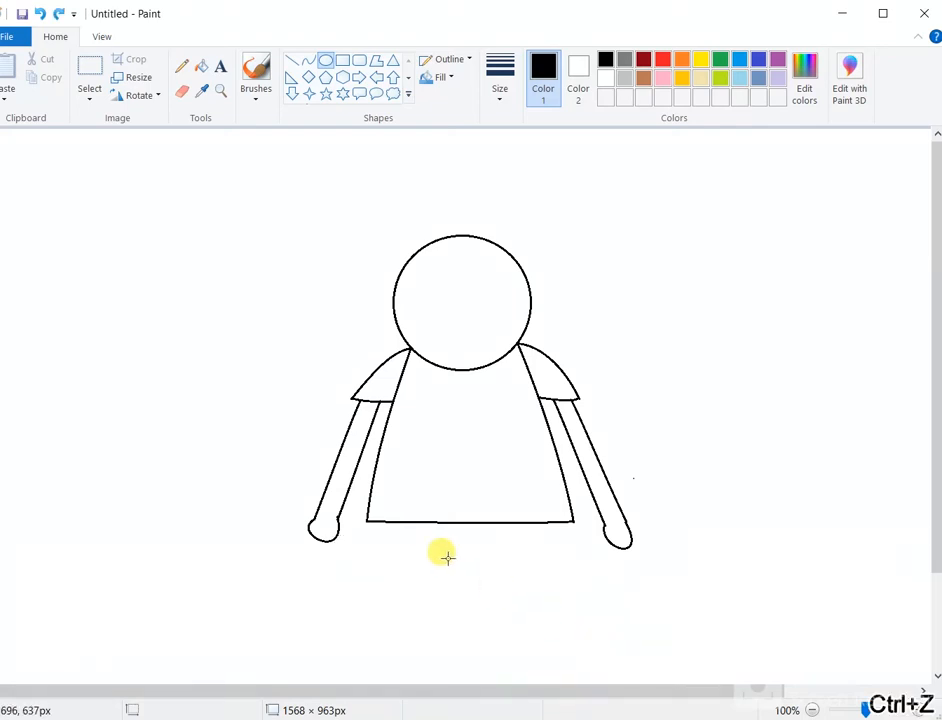
- Draw a small curved thumb about 12 × 14 px on the inner edge of the left hand
{"action": "left_click", "coordinate": [306, 61]}
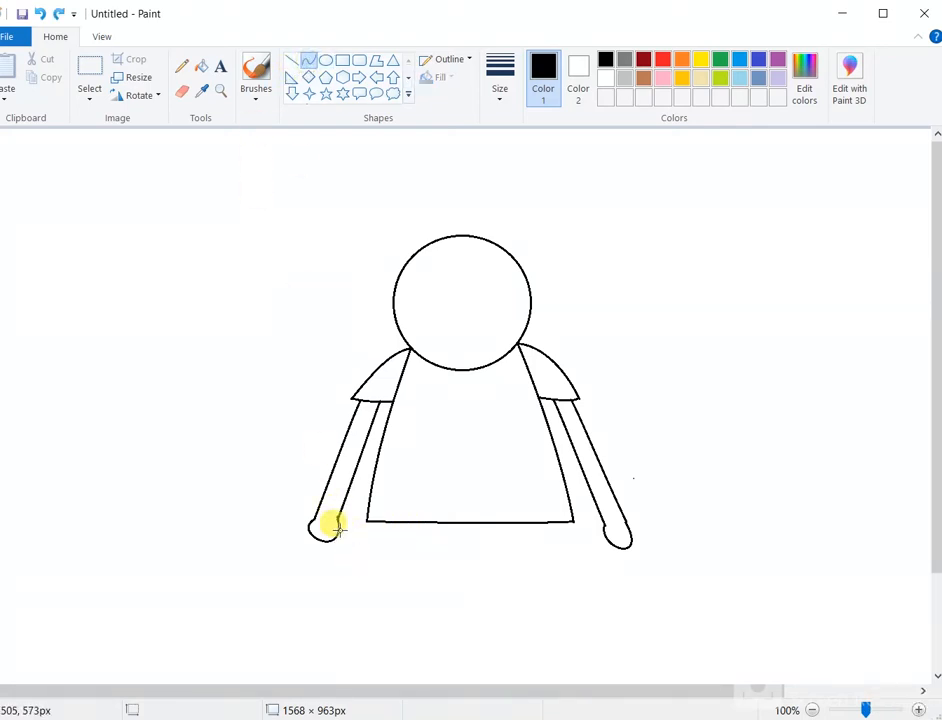
{"action": "left_click_drag", "start_coordinate": [337, 531], "coordinate": [331, 538]}
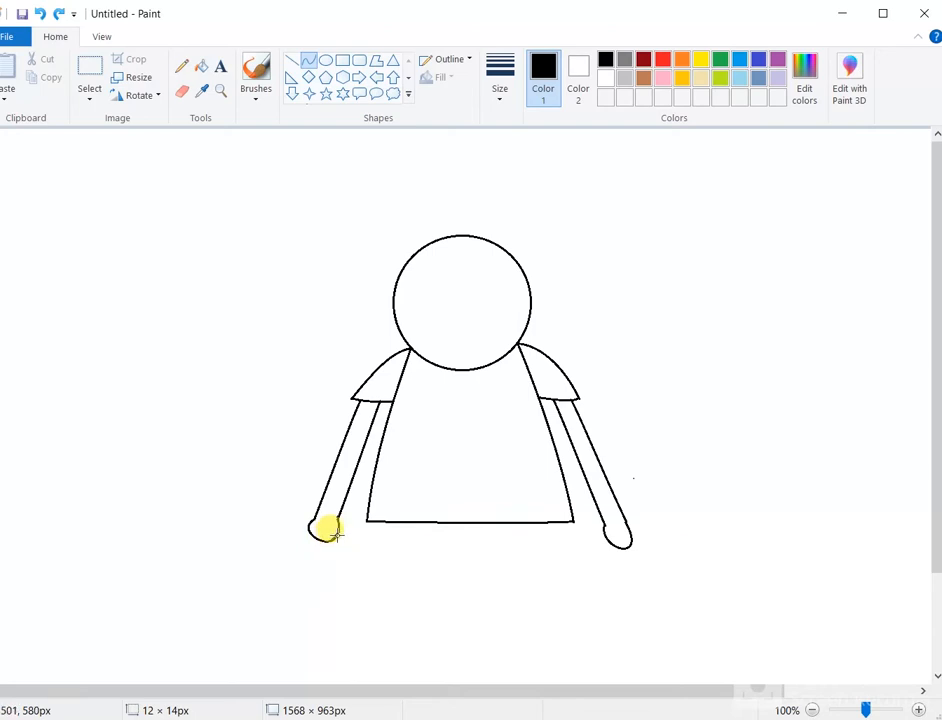
{"action": "left_click_drag", "start_coordinate": [334, 540], "coordinate": [331, 538]}
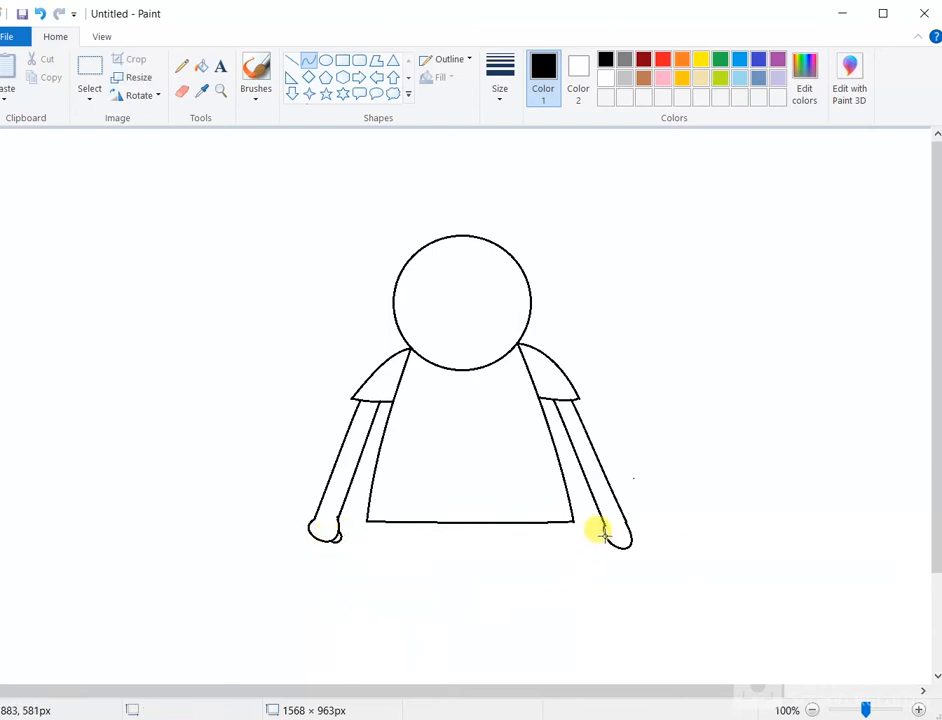
- Draw a small curved thumb on the inner edge of the right hand
{"action": "left_click_drag", "start_coordinate": [604, 532], "coordinate": [610, 544]}
{"action": "left_click", "coordinate": [603, 550]}
{"action": "left_click", "coordinate": [716, 600]}
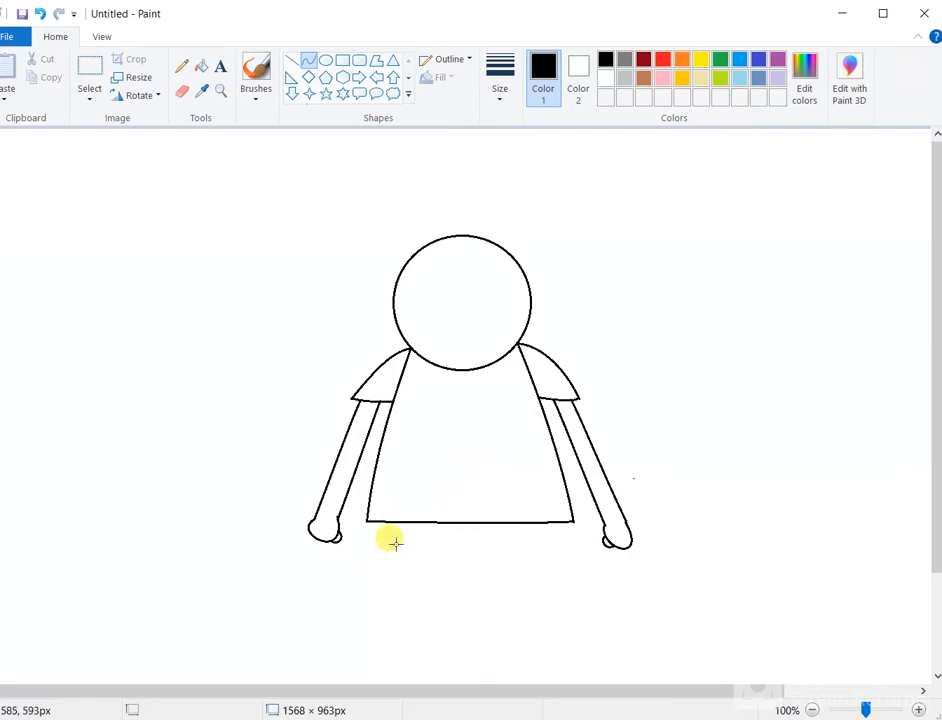
- Draw the outer sides of the shorts as two lines about 86 px tall, slanting down and outward from the shirt's bottom edge
{"action": "left_click_drag", "start_coordinate": [399, 520], "coordinate": [388, 581]}
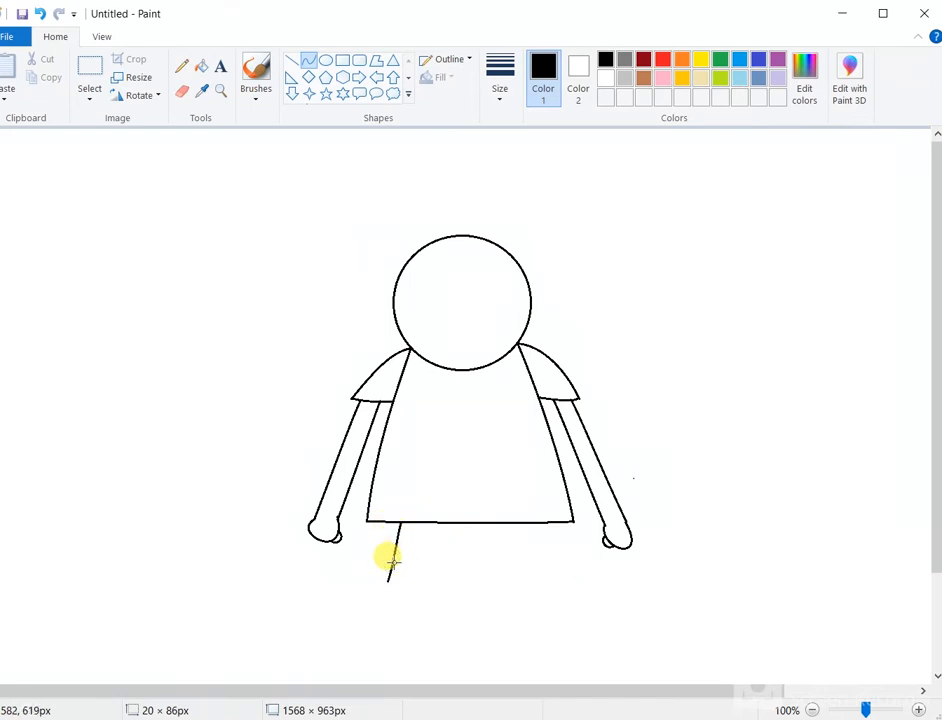
{"action": "left_click_drag", "start_coordinate": [528, 521], "coordinate": [547, 580]}
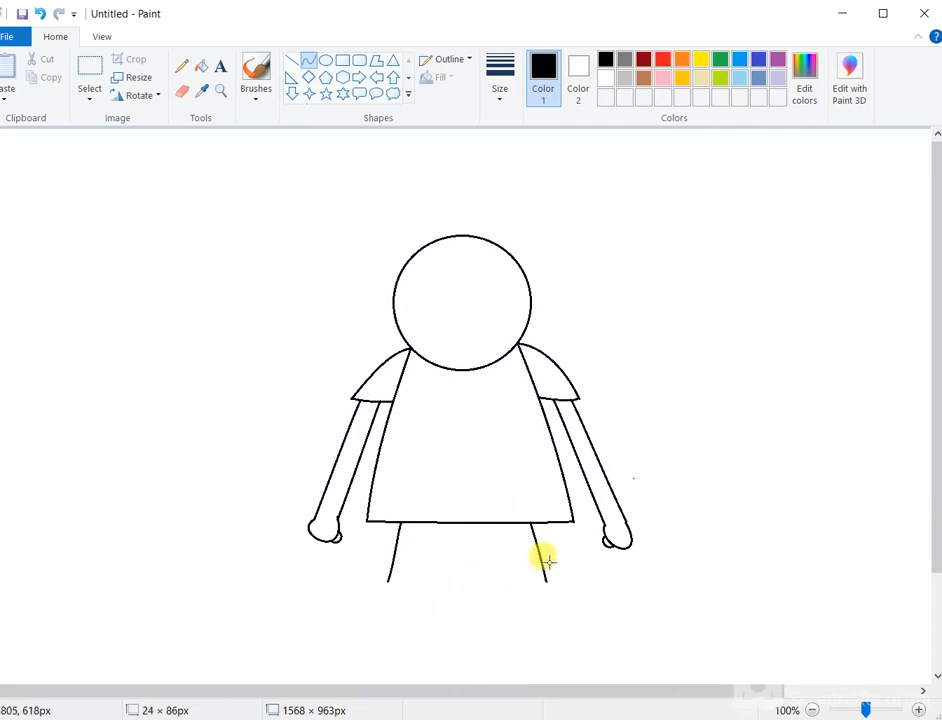
{"action": "left_click", "coordinate": [541, 566]}
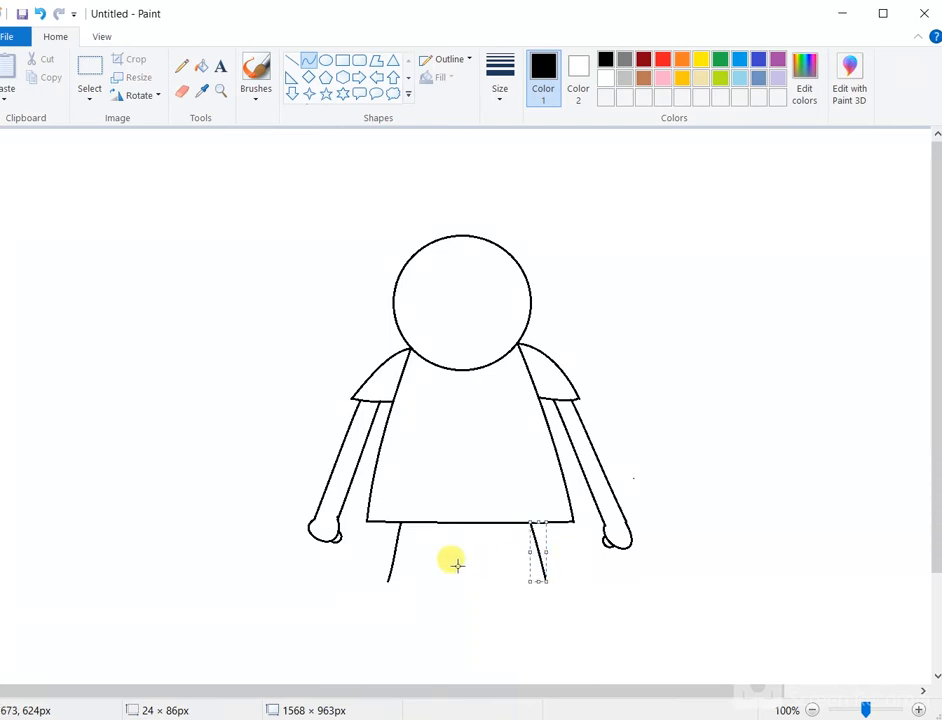
- Draw an inverted V with two straight lines between the sides of the shorts, and undo the stray mark
{"action": "left_click", "coordinate": [291, 61]}
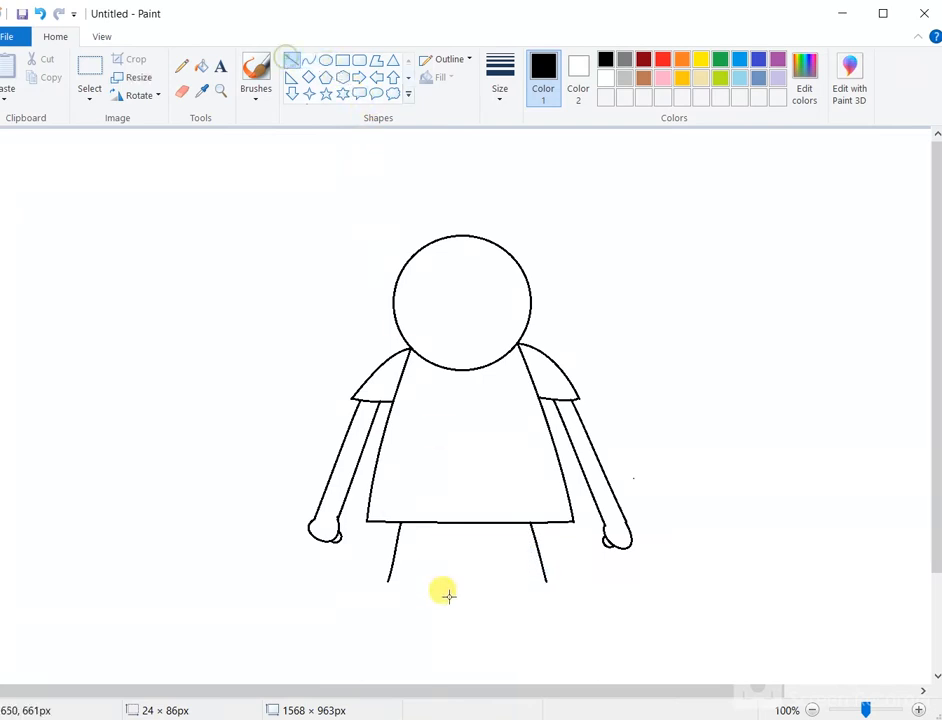
{"action": "mouse_move", "coordinate": [467, 549]}
{"action": "left_mouse_down"}
{"action": "mouse_move", "coordinate": [452, 559]}
{"action": "mouse_move", "coordinate": [452, 587]}
{"action": "mouse_move", "coordinate": [489, 586]}
{"action": "left_mouse_up"}
{"action": "left_click", "coordinate": [487, 612]}
{"action": "left_click", "coordinate": [308, 61]}
{"action": "key", "text": "ctrl+z"}
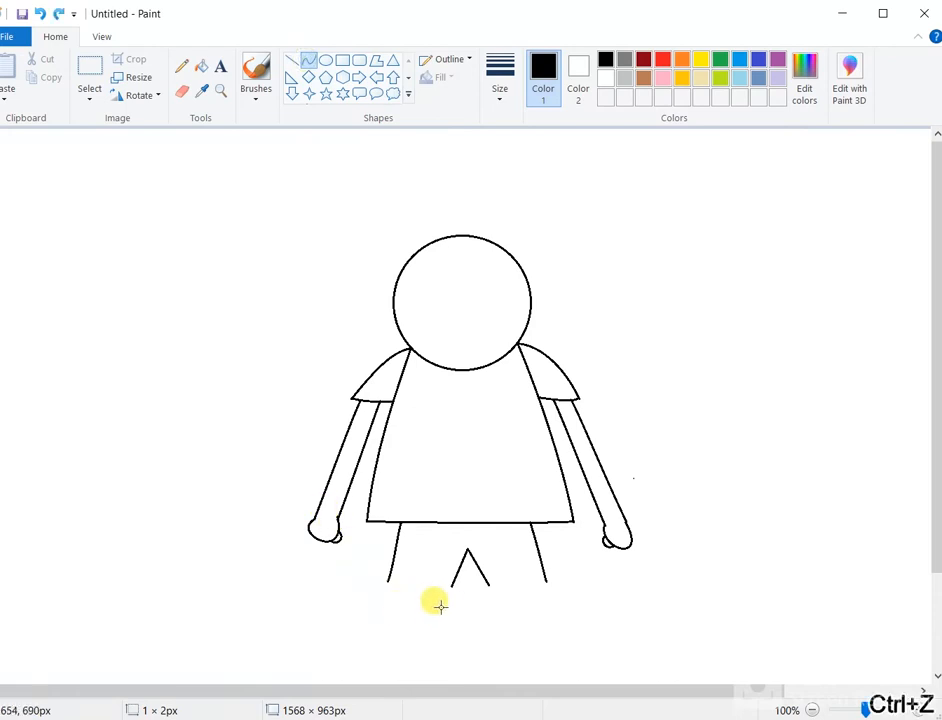
- Close the shorts with two slightly curved hems, about 94 × 14 px on the left leg and 84 × 10 px on the right
{"action": "left_click_drag", "start_coordinate": [386, 578], "coordinate": [448, 584]}
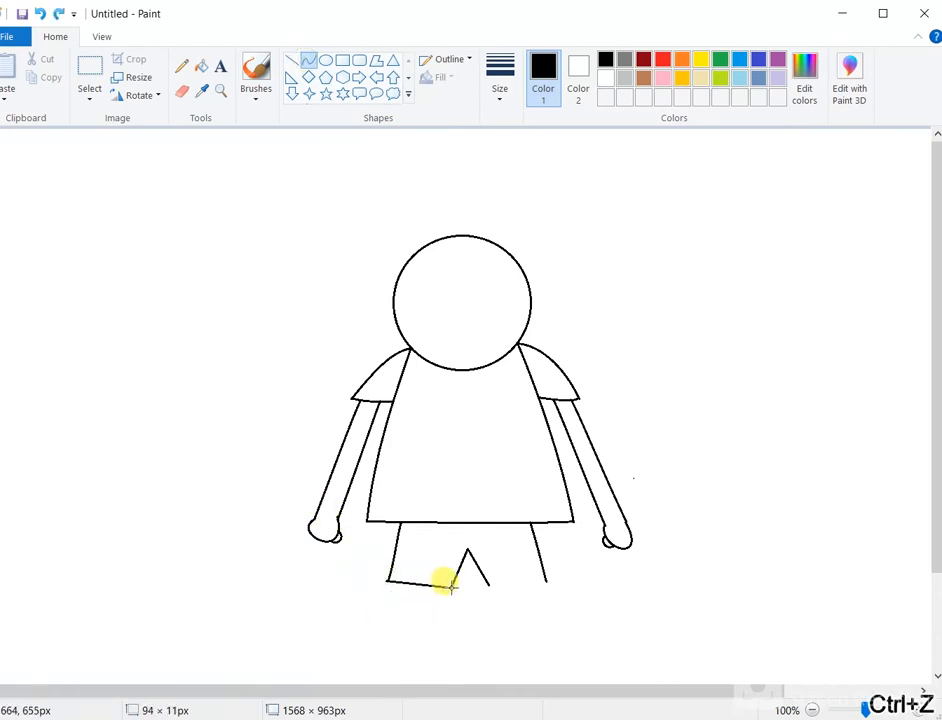
{"action": "left_click", "coordinate": [388, 586]}
{"action": "left_click_drag", "start_coordinate": [388, 586], "coordinate": [433, 590]}
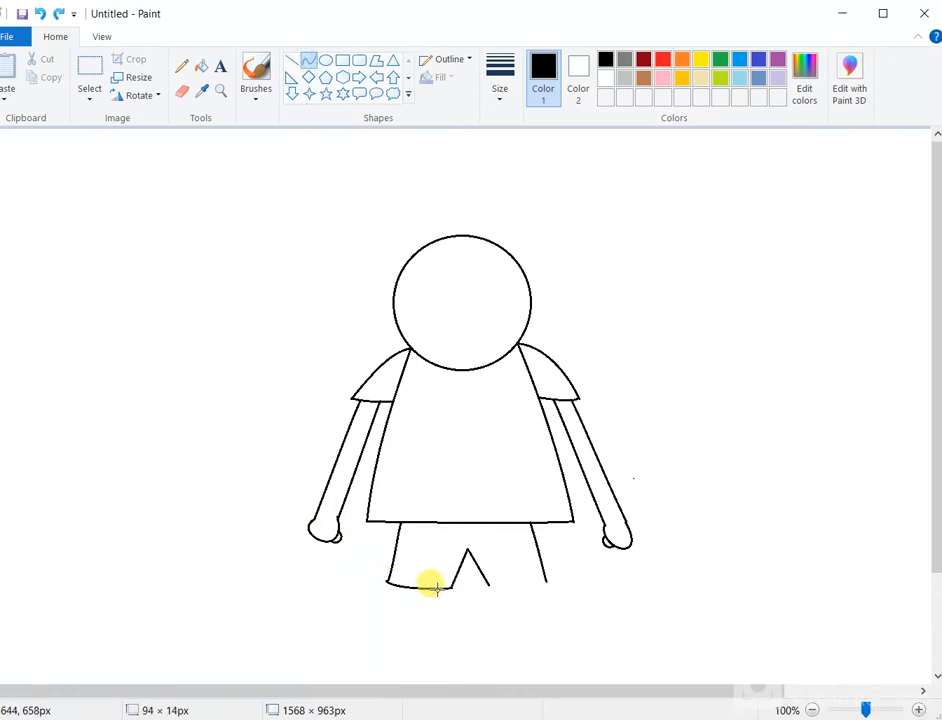
{"action": "left_click", "coordinate": [471, 611]}
{"action": "mouse_move", "coordinate": [488, 584]}
{"action": "left_mouse_down"}
{"action": "mouse_move", "coordinate": [542, 583]}
{"action": "mouse_move", "coordinate": [509, 595]}
{"action": "mouse_move", "coordinate": [499, 588]}
{"action": "left_mouse_up"}
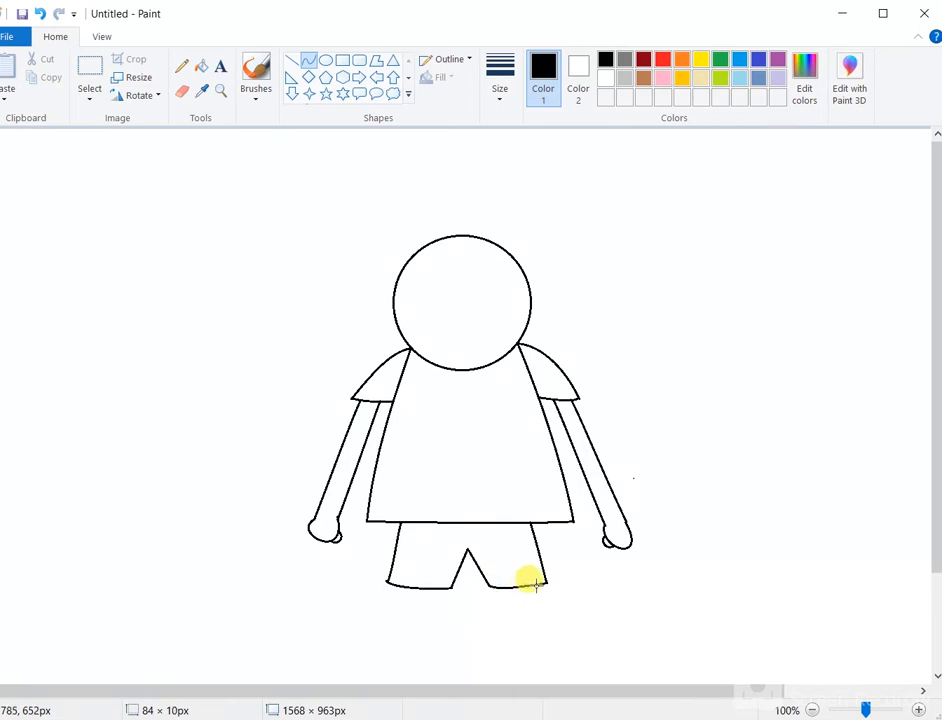
- Draw the left leg as two slanted lines about 152 and 156 px tall, running down and outward from the left hem of the shorts
{"action": "left_click_drag", "start_coordinate": [936, 488], "coordinate": [940, 538]}
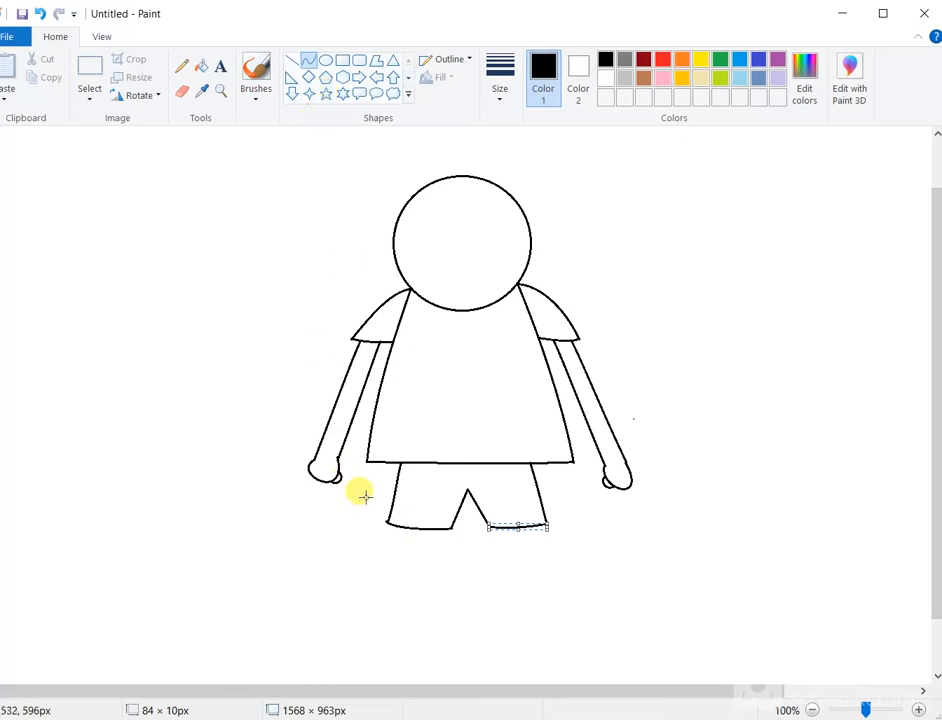
{"action": "left_click_drag", "start_coordinate": [396, 522], "coordinate": [385, 635]}
{"action": "mouse_move", "coordinate": [398, 546]}
{"action": "left_mouse_down"}
{"action": "mouse_move", "coordinate": [374, 589]}
{"action": "mouse_move", "coordinate": [389, 593]}
{"action": "mouse_move", "coordinate": [407, 528]}
{"action": "mouse_move", "coordinate": [398, 547]}
{"action": "left_mouse_up"}
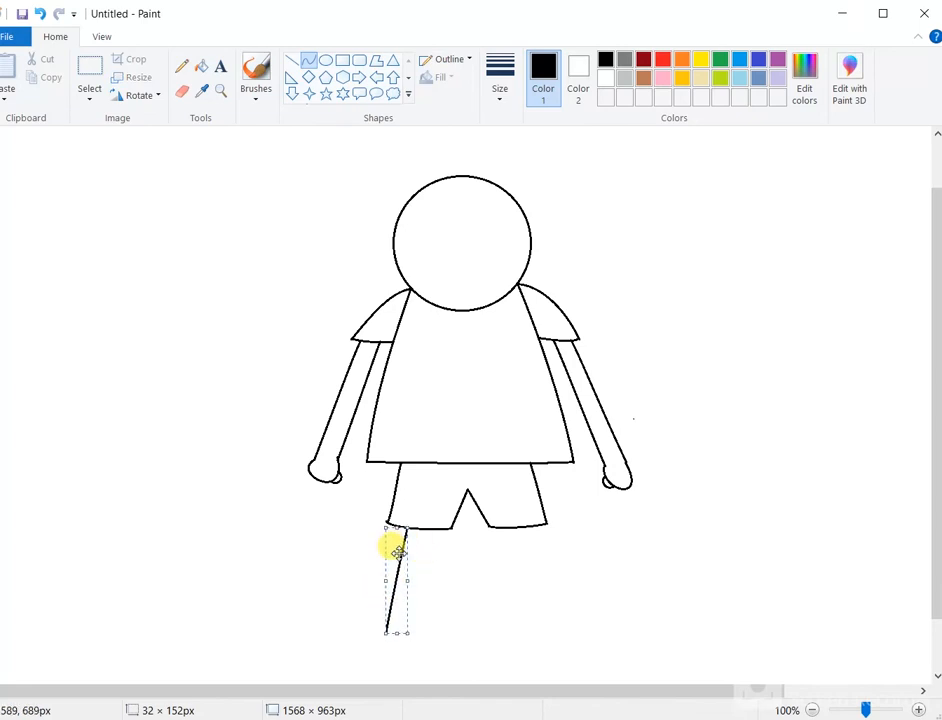
{"action": "left_click", "coordinate": [452, 600]}
{"action": "left_click_drag", "start_coordinate": [426, 527], "coordinate": [410, 634]}
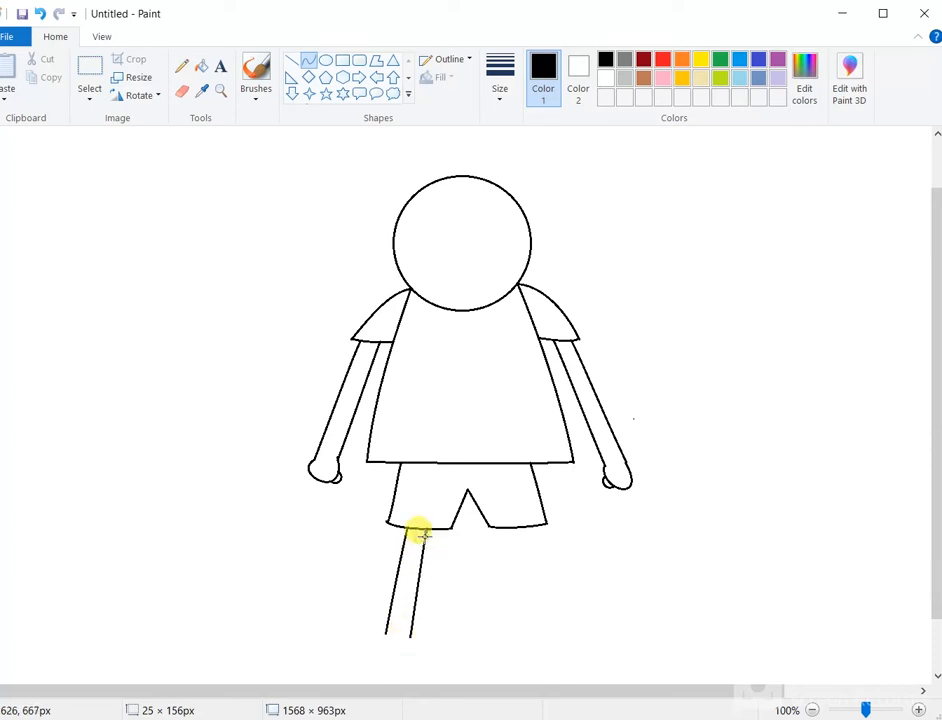
{"action": "left_click", "coordinate": [414, 606]}
- Draw the right leg as two slanted lines about 165 px tall, running down and outward from the right hem of the shorts
{"action": "left_click_drag", "start_coordinate": [504, 528], "coordinate": [520, 640]}
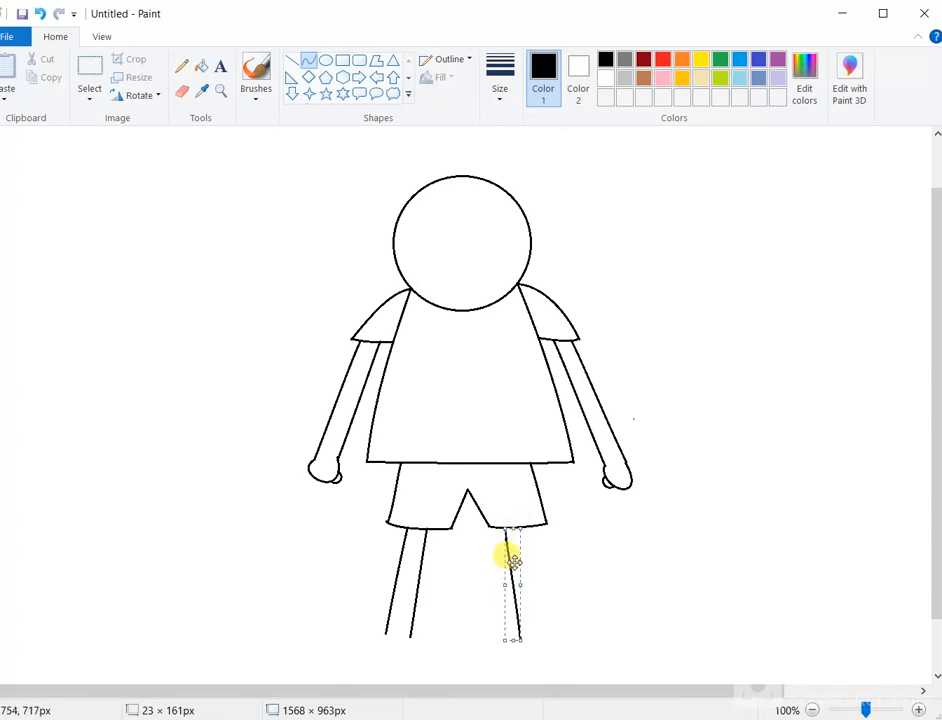
{"action": "mouse_move", "coordinate": [510, 525]}
{"action": "left_mouse_down"}
{"action": "mouse_move", "coordinate": [508, 513]}
{"action": "mouse_move", "coordinate": [499, 522]}
{"action": "left_mouse_up"}
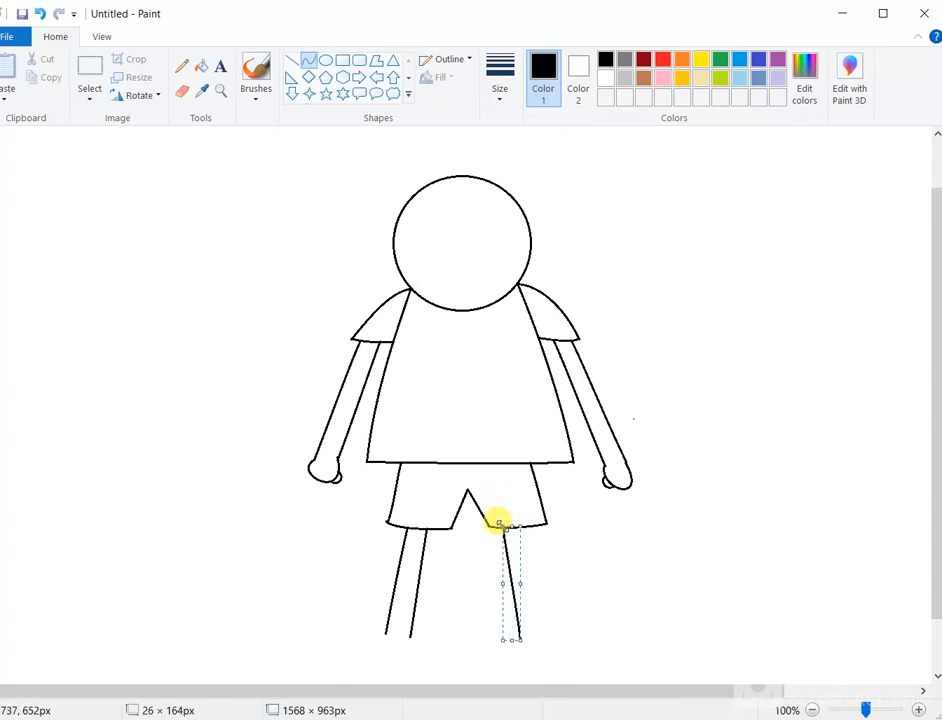
{"action": "left_click", "coordinate": [528, 545]}
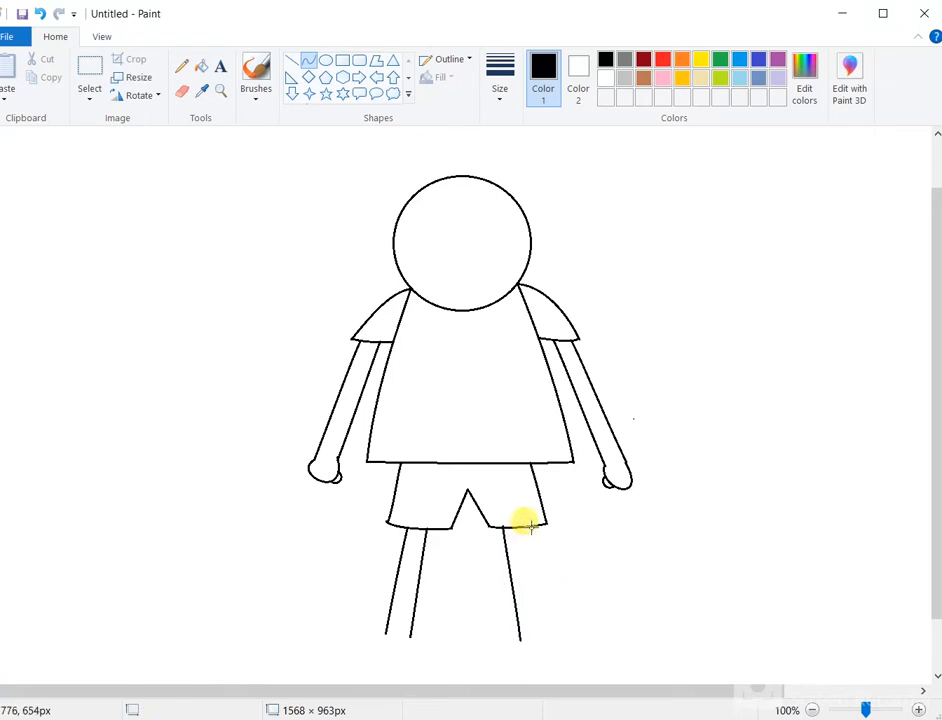
{"action": "left_click_drag", "start_coordinate": [523, 526], "coordinate": [540, 633]}
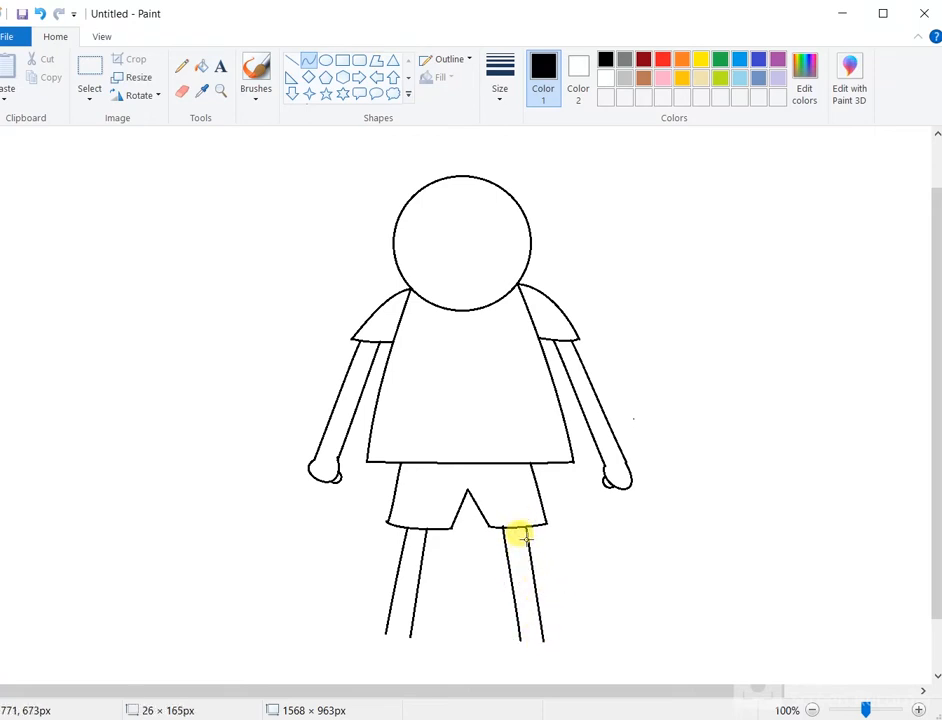
{"action": "left_click", "coordinate": [538, 605]}
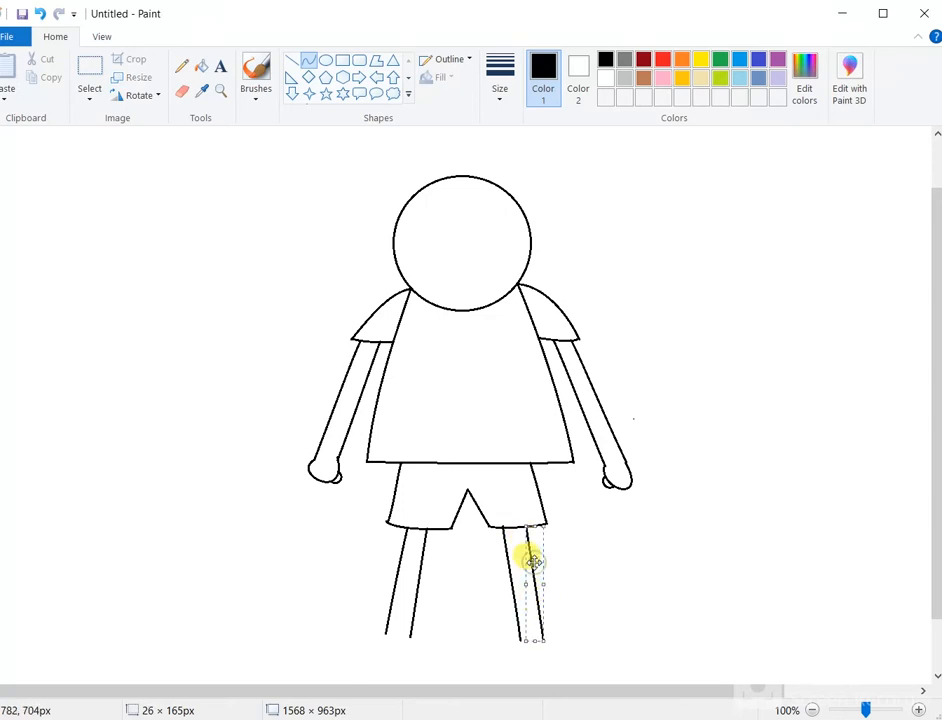
{"action": "left_click", "coordinate": [632, 619]}
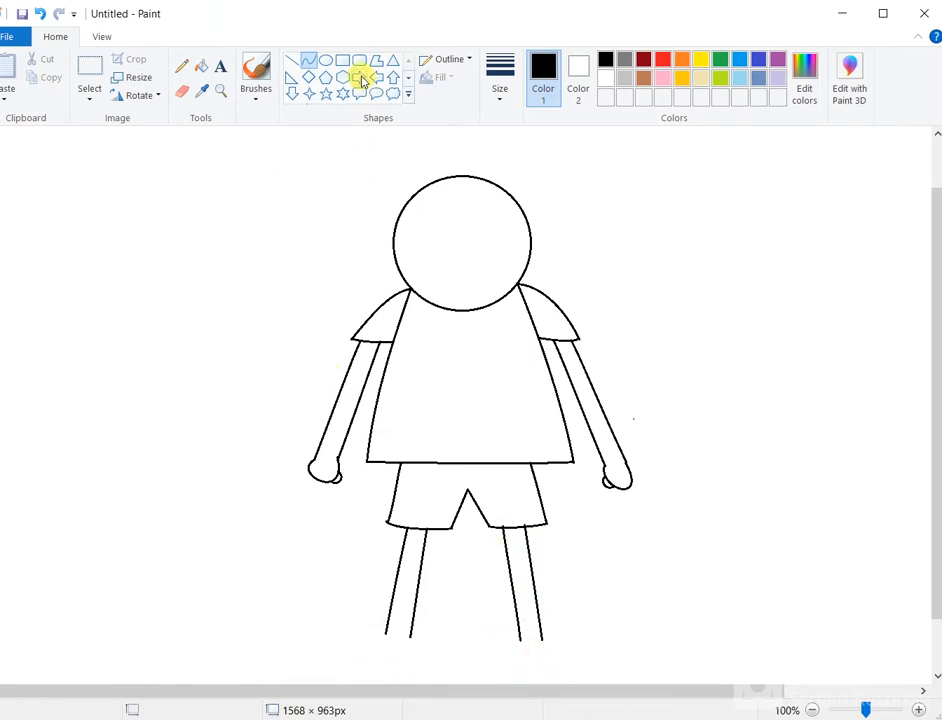
- Draw a roughly round oval foot, about 61 × 66 px, at the lower end of each leg
{"action": "left_click", "coordinate": [326, 61]}
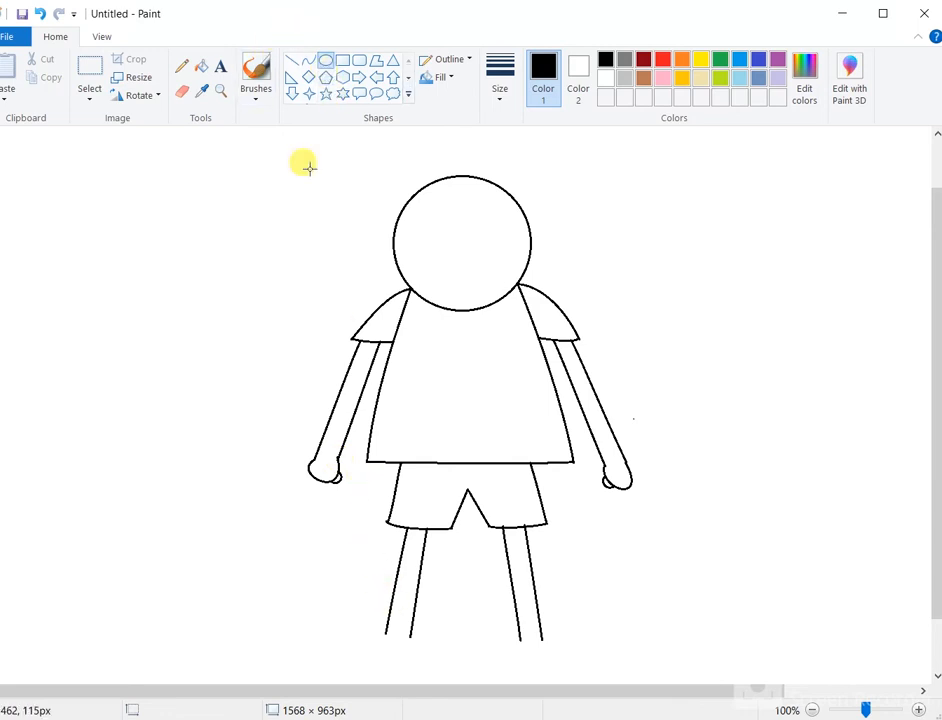
{"action": "mouse_move", "coordinate": [408, 637]}
{"action": "left_mouse_down"}
{"action": "mouse_move", "coordinate": [375, 636]}
{"action": "mouse_move", "coordinate": [365, 679]}
{"action": "mouse_move", "coordinate": [393, 652]}
{"action": "left_mouse_up"}
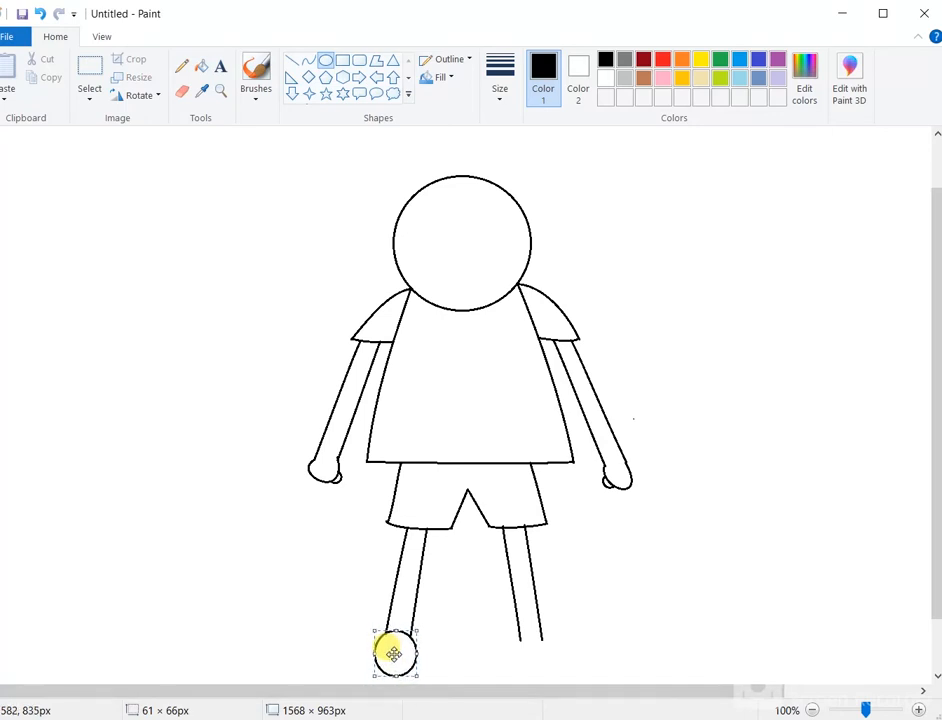
{"action": "left_click", "coordinate": [452, 639]}
{"action": "left_click_drag", "start_coordinate": [511, 631], "coordinate": [534, 661]}
{"action": "left_click", "coordinate": [664, 560]}
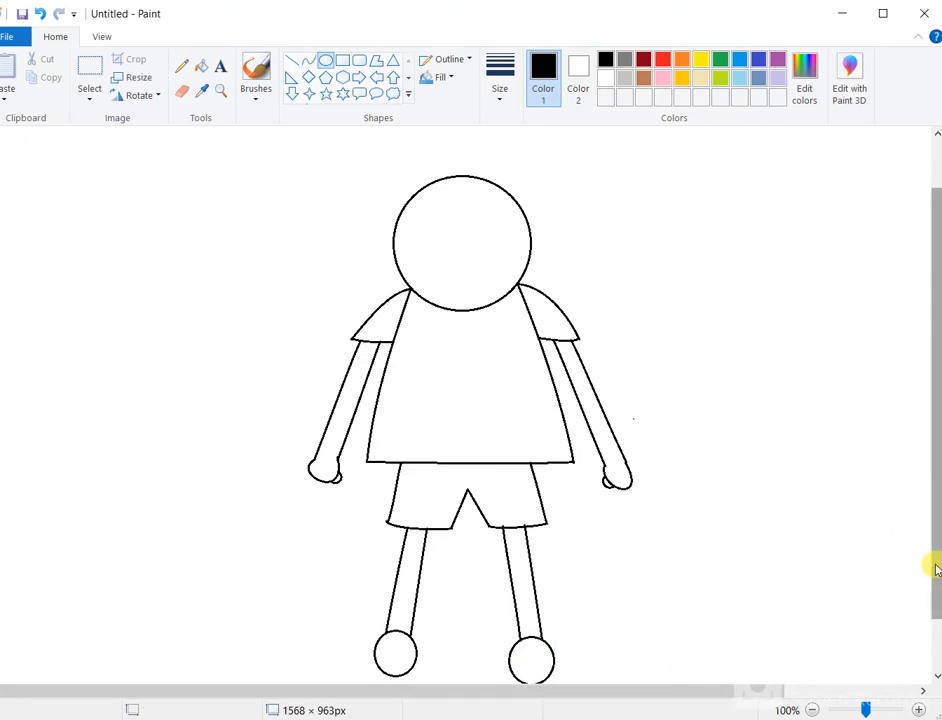
- Draw two curved hairlines from the middle of the forehead, sagging outward past each side of the head, the left about 127 × 66 px
{"action": "left_click_drag", "start_coordinate": [933, 558], "coordinate": [933, 533]}
{"action": "left_click", "coordinate": [308, 61]}
{"action": "mouse_move", "coordinate": [461, 236]}
{"action": "left_mouse_down"}
{"action": "mouse_move", "coordinate": [378, 271]}
{"action": "mouse_move", "coordinate": [374, 282]}
{"action": "left_mouse_up"}
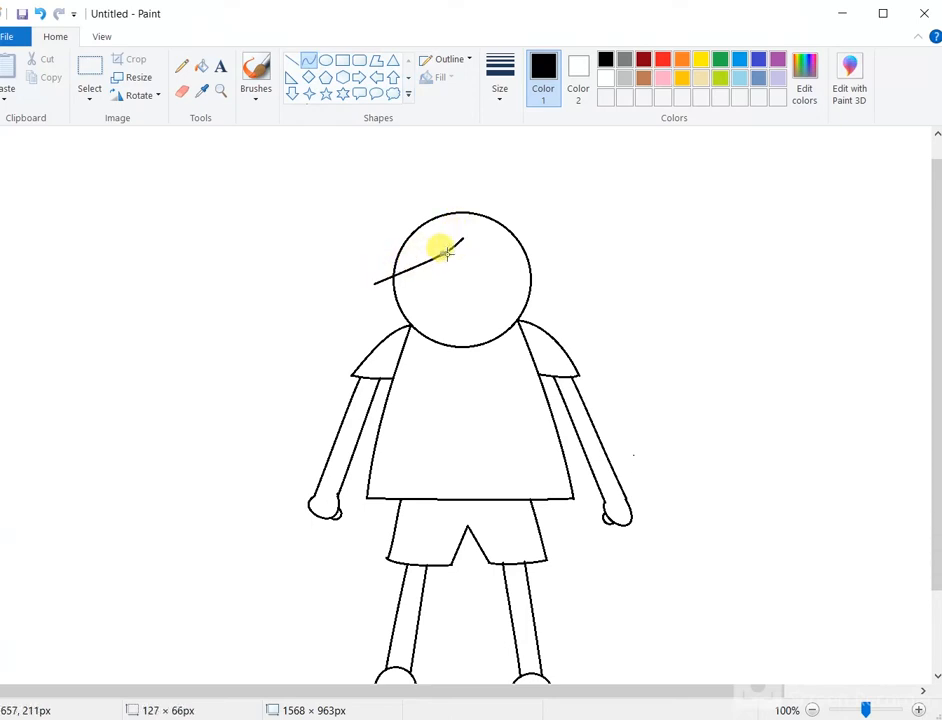
{"action": "left_click_drag", "start_coordinate": [441, 246], "coordinate": [400, 269]}
{"action": "left_click", "coordinate": [404, 272]}
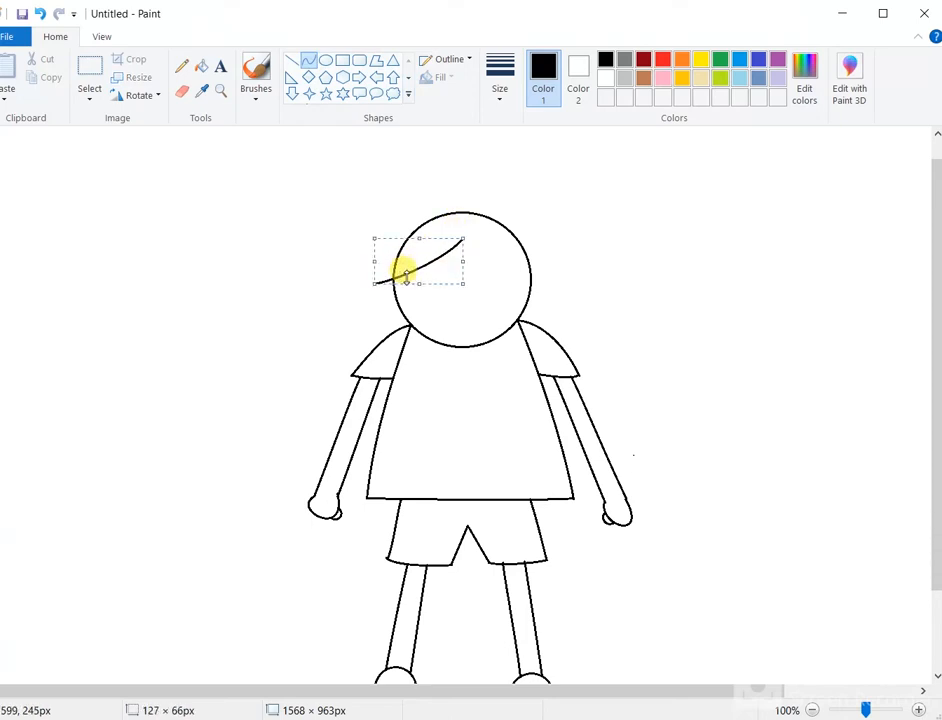
{"action": "left_click_drag", "start_coordinate": [461, 238], "coordinate": [545, 278]}
{"action": "left_click", "coordinate": [511, 274]}
{"action": "left_click", "coordinate": [568, 336]}
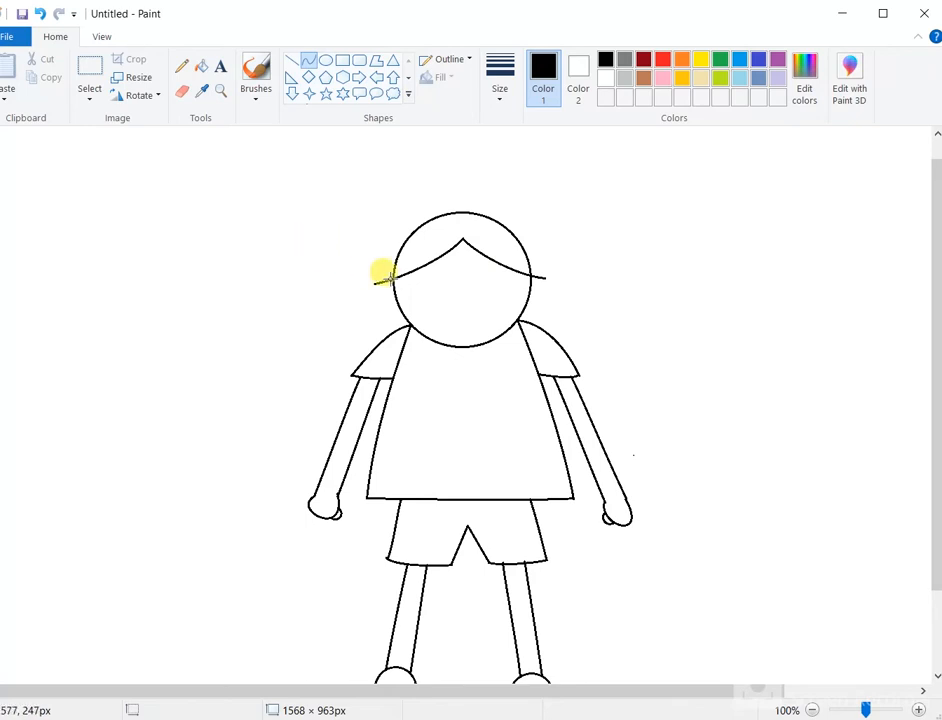
- Draw a vertical hair parting about 68 px tall from where the hairlines meet up past the top of the head
{"action": "left_click", "coordinate": [460, 181]}
{"action": "mouse_move", "coordinate": [460, 236]}
{"action": "left_mouse_down"}
{"action": "mouse_move", "coordinate": [457, 184]}
{"action": "mouse_move", "coordinate": [461, 198]}
{"action": "left_mouse_up"}
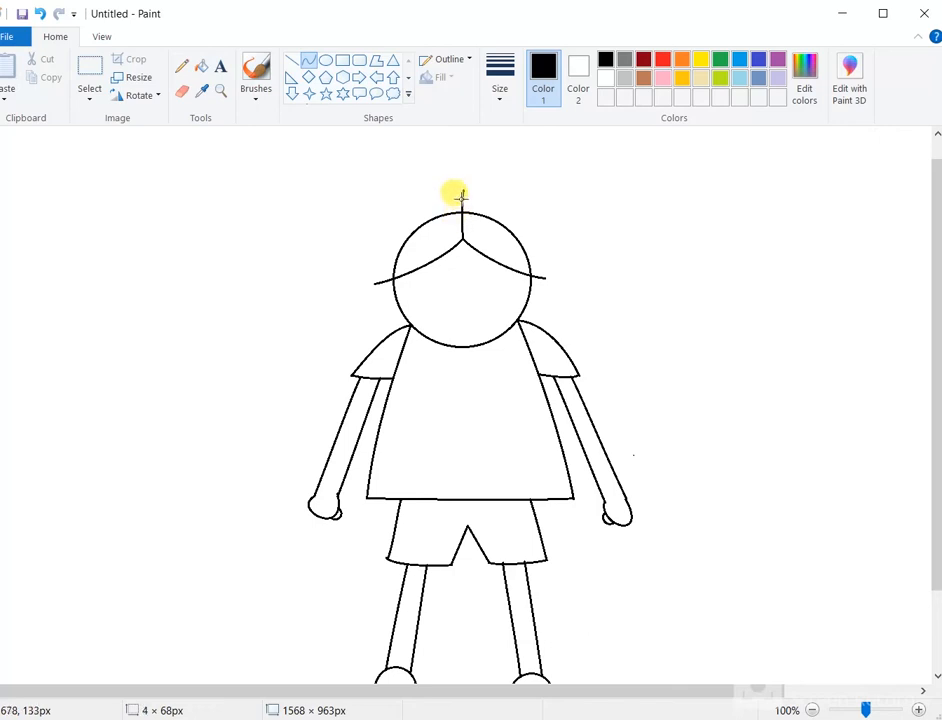
{"action": "left_click", "coordinate": [503, 229]}
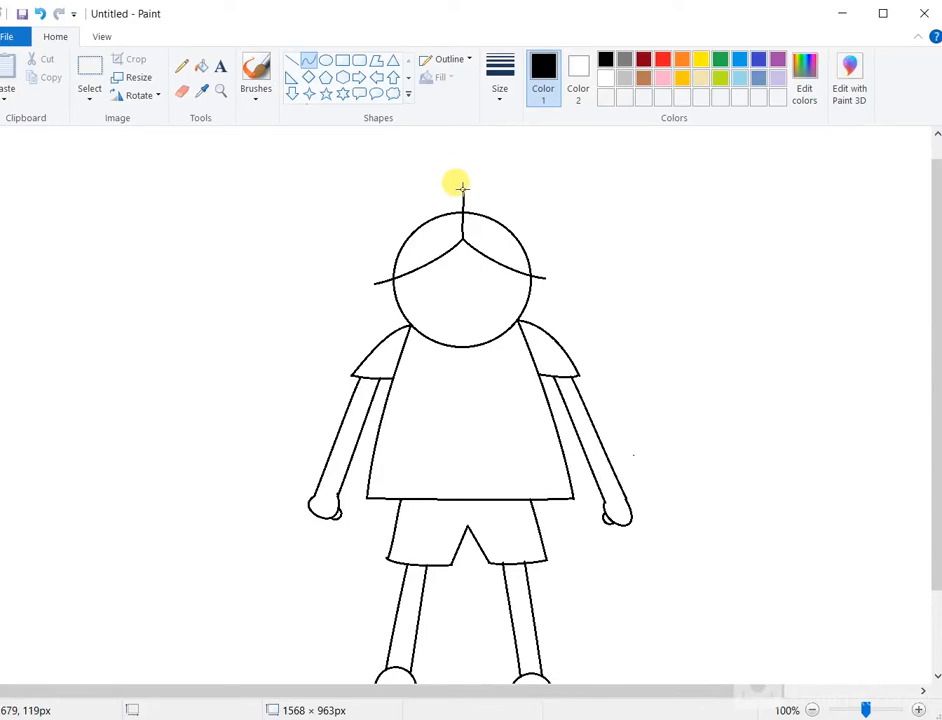
- Draw the outer hair outline as two arched curves, about 144 × 114 px right and 143 × 117 px left, from the top of the parting
{"action": "left_click_drag", "start_coordinate": [463, 187], "coordinate": [563, 265]}
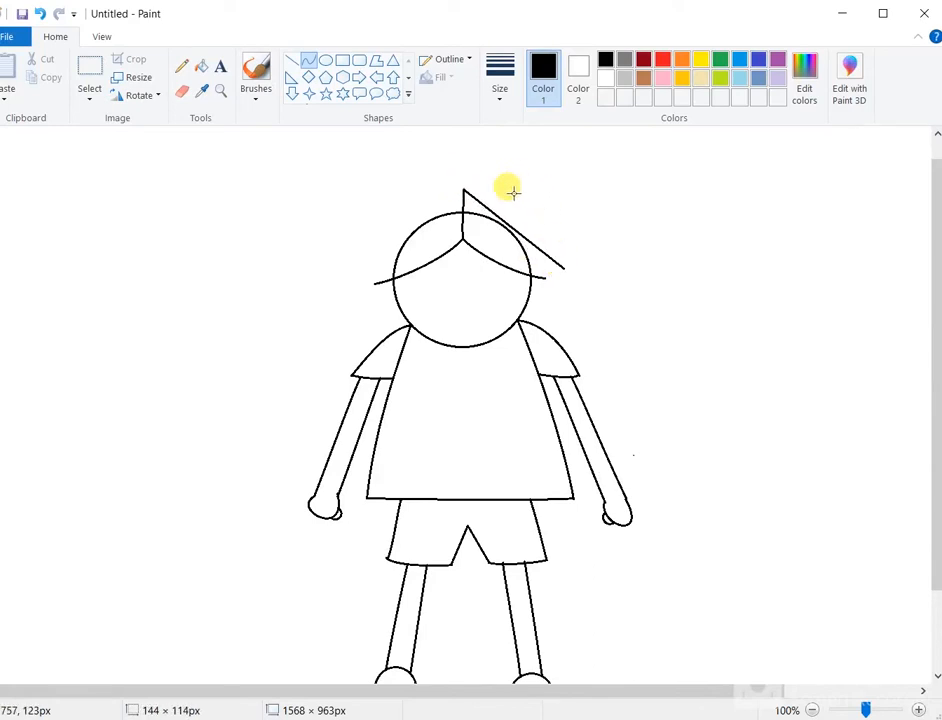
{"action": "left_click_drag", "start_coordinate": [476, 190], "coordinate": [549, 208]}
{"action": "left_click", "coordinate": [656, 293]}
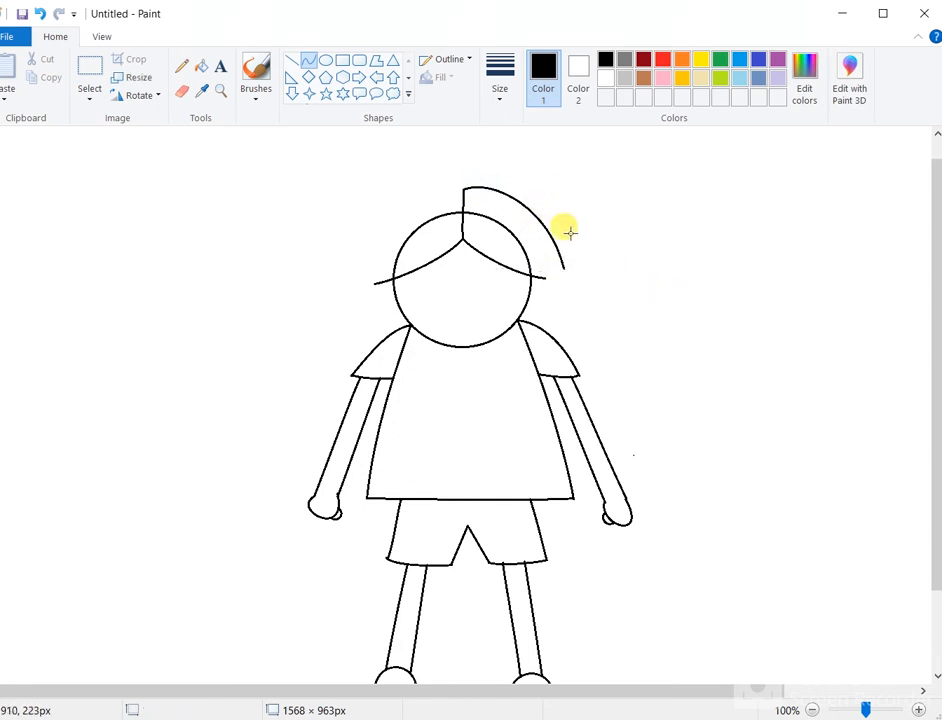
{"action": "left_click_drag", "start_coordinate": [463, 188], "coordinate": [362, 269]}
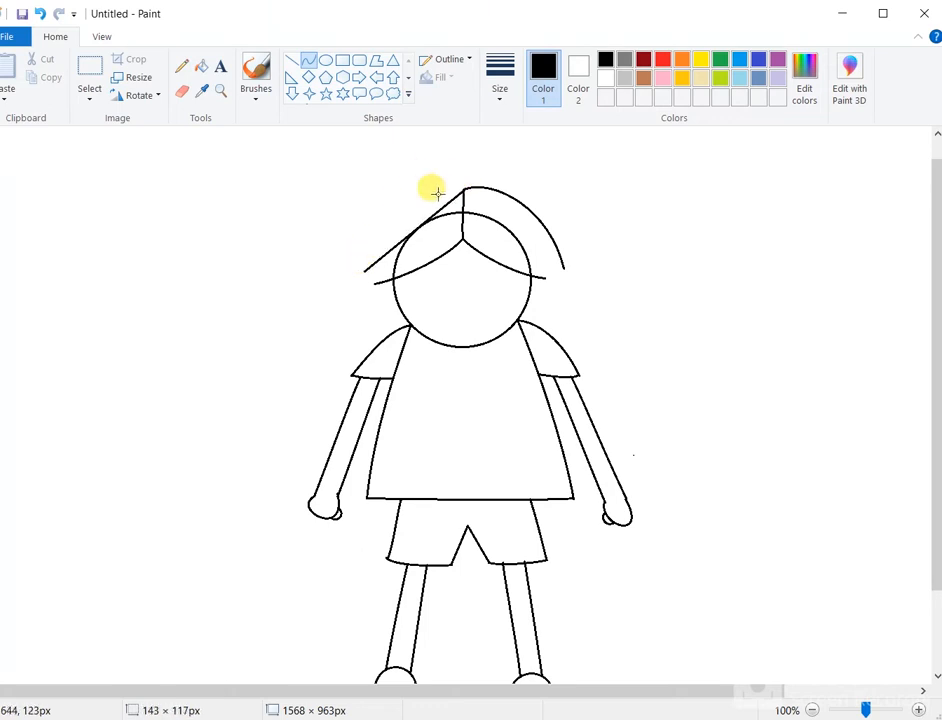
{"action": "left_click_drag", "start_coordinate": [435, 193], "coordinate": [378, 189]}
{"action": "left_click", "coordinate": [579, 307]}
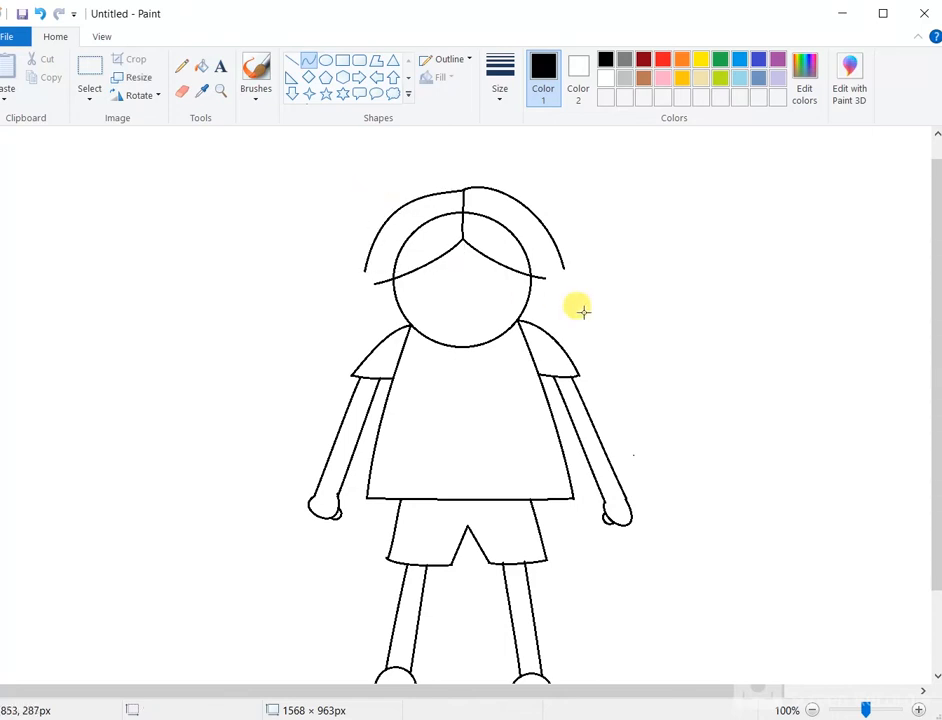
- Draw a small oval hair tie at each end of the hair, about 31 × 33 px on the left and 35 × 29 px on the right
{"action": "left_click", "coordinate": [326, 60]}
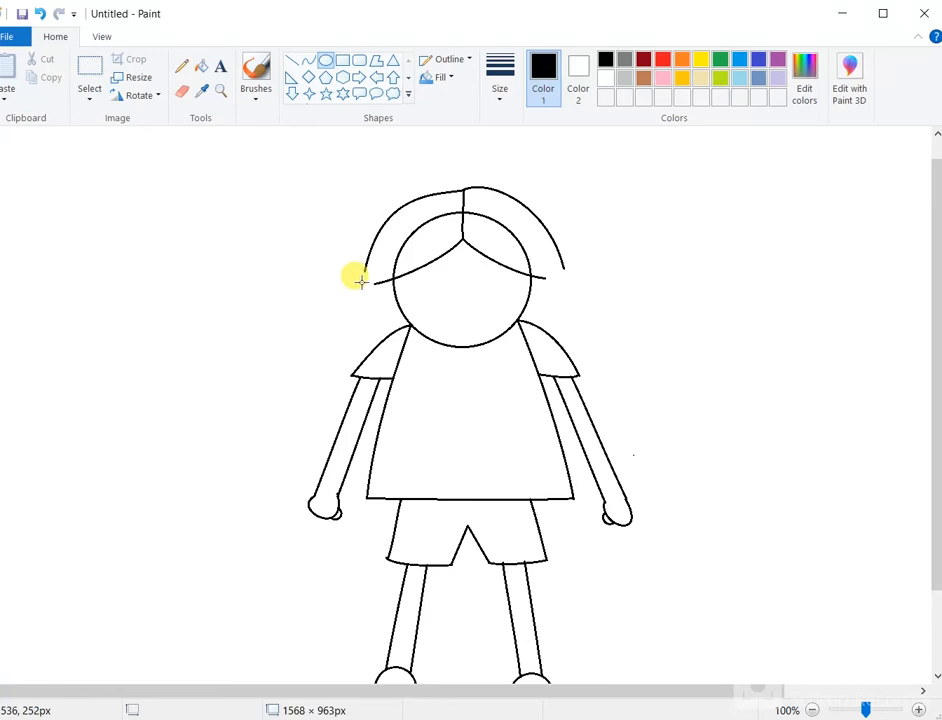
{"action": "left_click_drag", "start_coordinate": [362, 279], "coordinate": [377, 291]}
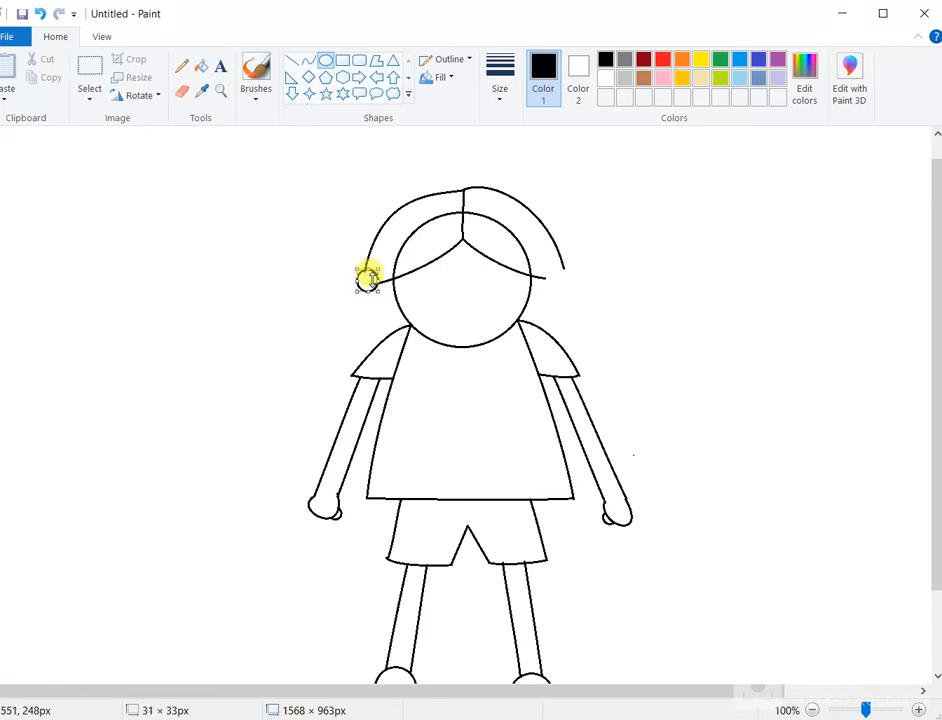
{"action": "left_click", "coordinate": [550, 268]}
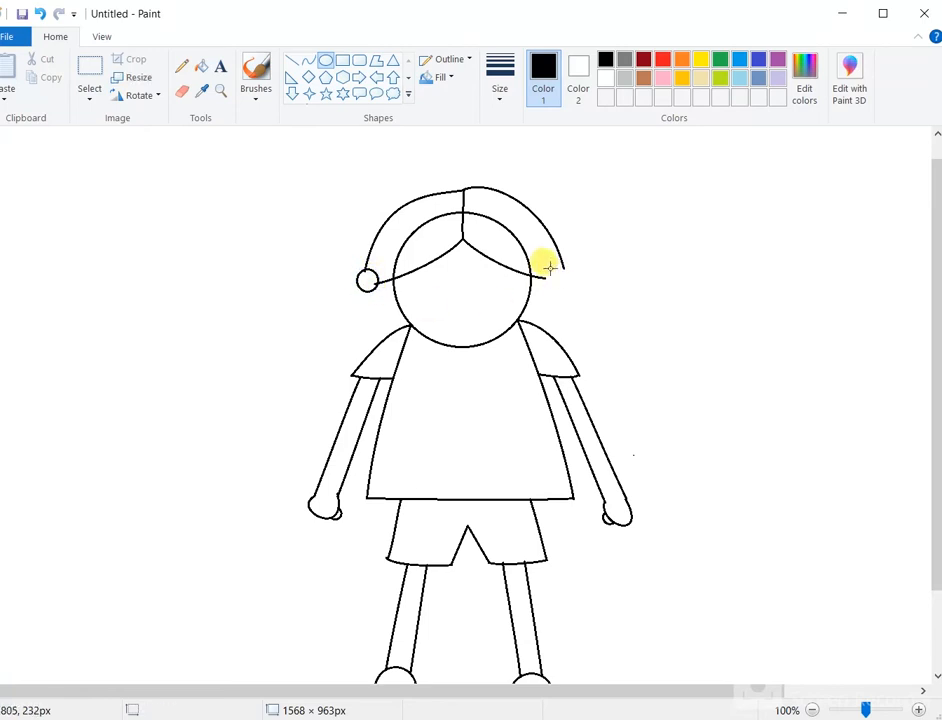
{"action": "left_click_drag", "start_coordinate": [541, 263], "coordinate": [561, 283]}
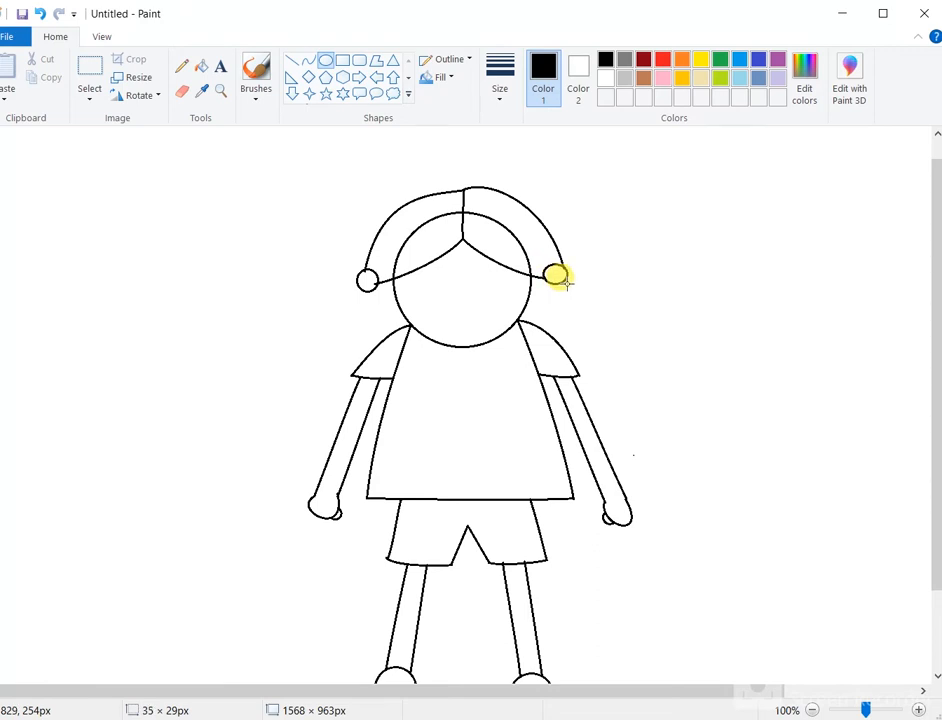
{"action": "left_click", "coordinate": [456, 341]}
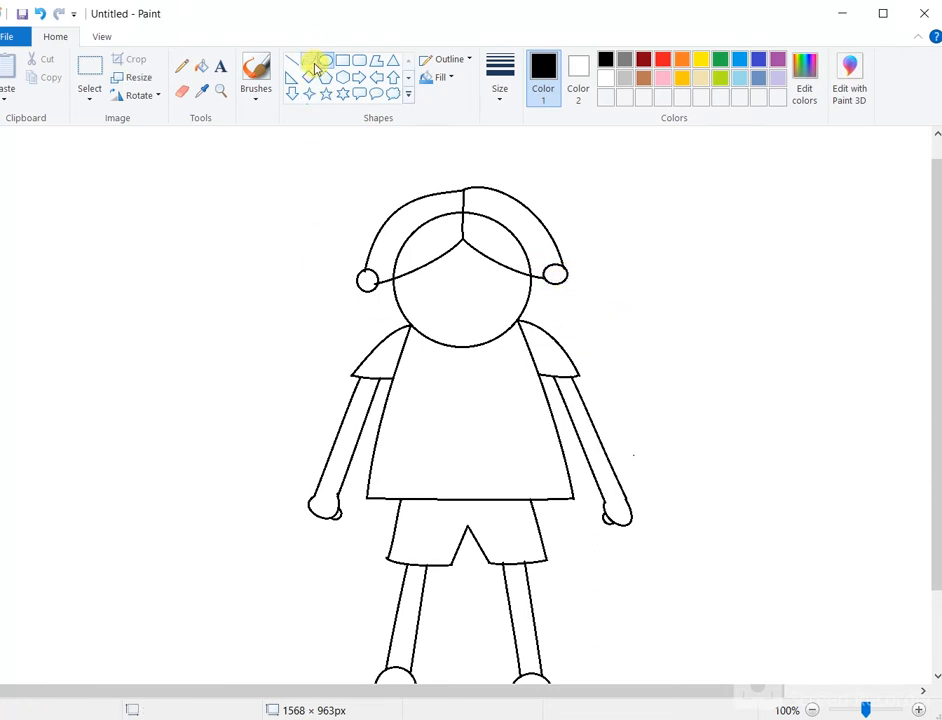
- Draw the left pigtail below its hair tie as three curves, about 42 × 44 px outer, 13 × 64 px inner and 55 × 38 px closing edge
{"action": "left_click", "coordinate": [309, 61]}
{"action": "left_click_drag", "start_coordinate": [357, 275], "coordinate": [331, 338]}
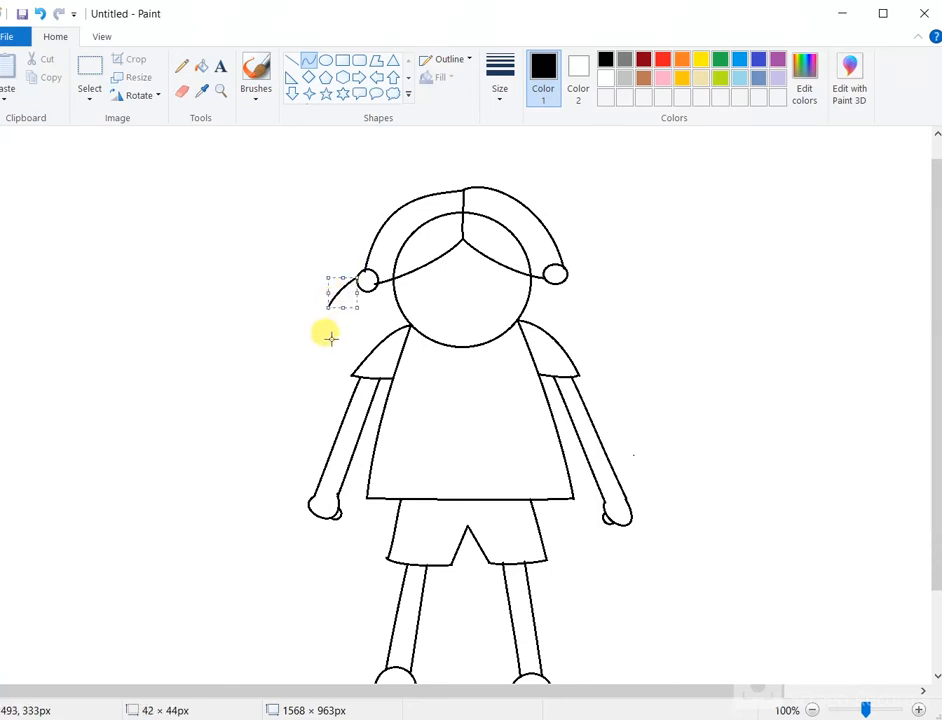
{"action": "left_click", "coordinate": [330, 338]}
{"action": "left_click_drag", "start_coordinate": [372, 292], "coordinate": [362, 335]}
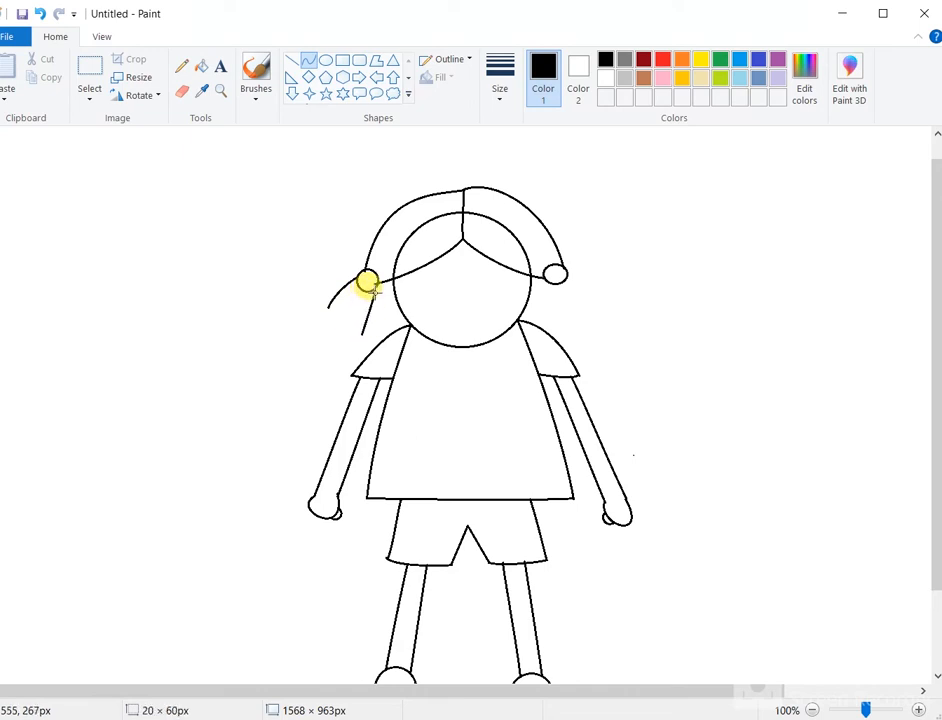
{"action": "left_click", "coordinate": [369, 318]}
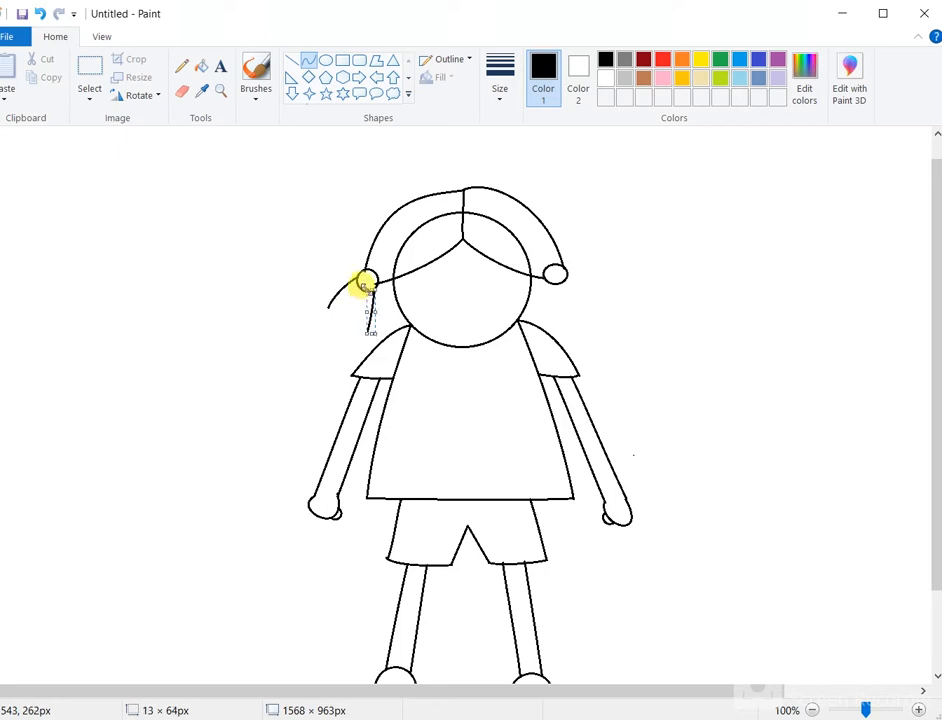
{"action": "left_click", "coordinate": [336, 353]}
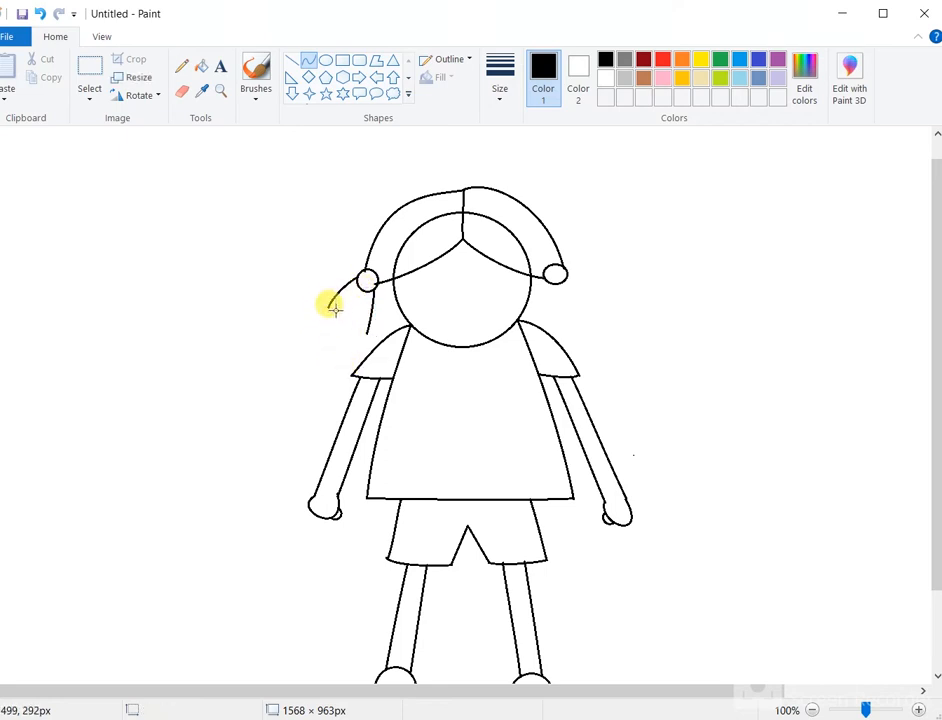
{"action": "left_click_drag", "start_coordinate": [328, 305], "coordinate": [347, 331]}
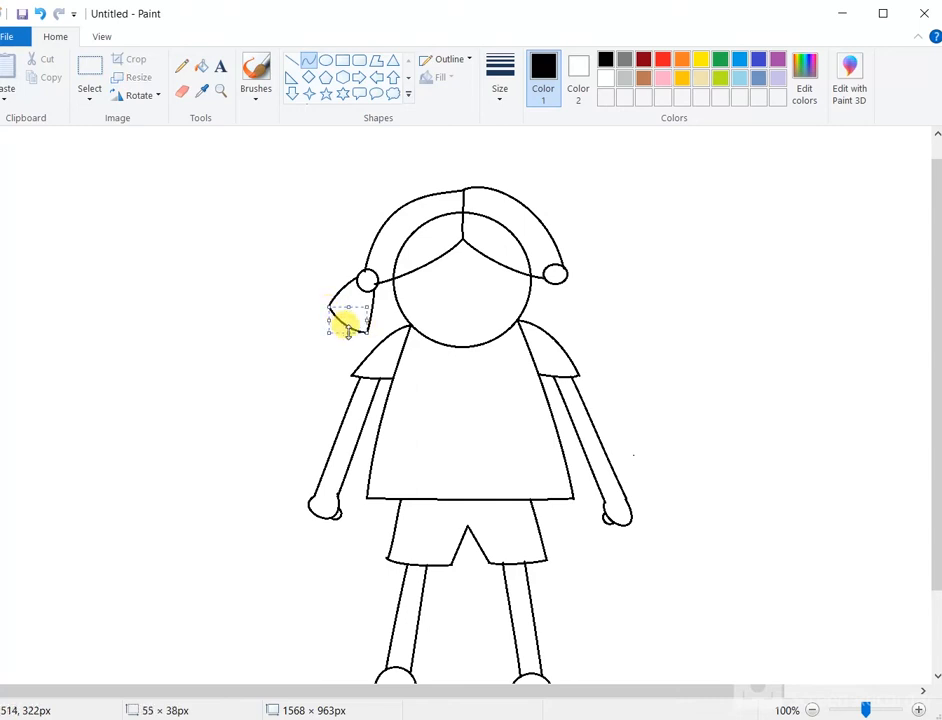
{"action": "left_click", "coordinate": [587, 309]}
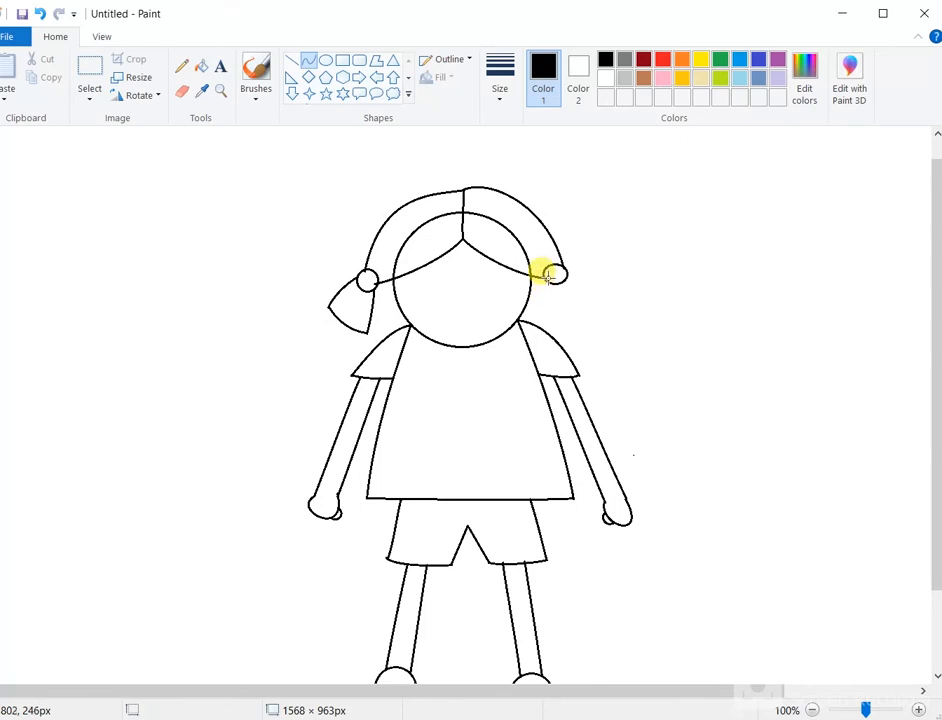
- Draw the right pigtail below its hair tie as an inner curve, an outer curve about 68 × 46 px and a closing edge about 58 × 45 px
{"action": "left_click_drag", "start_coordinate": [541, 274], "coordinate": [614, 299]}
{"action": "left_click", "coordinate": [557, 262]}
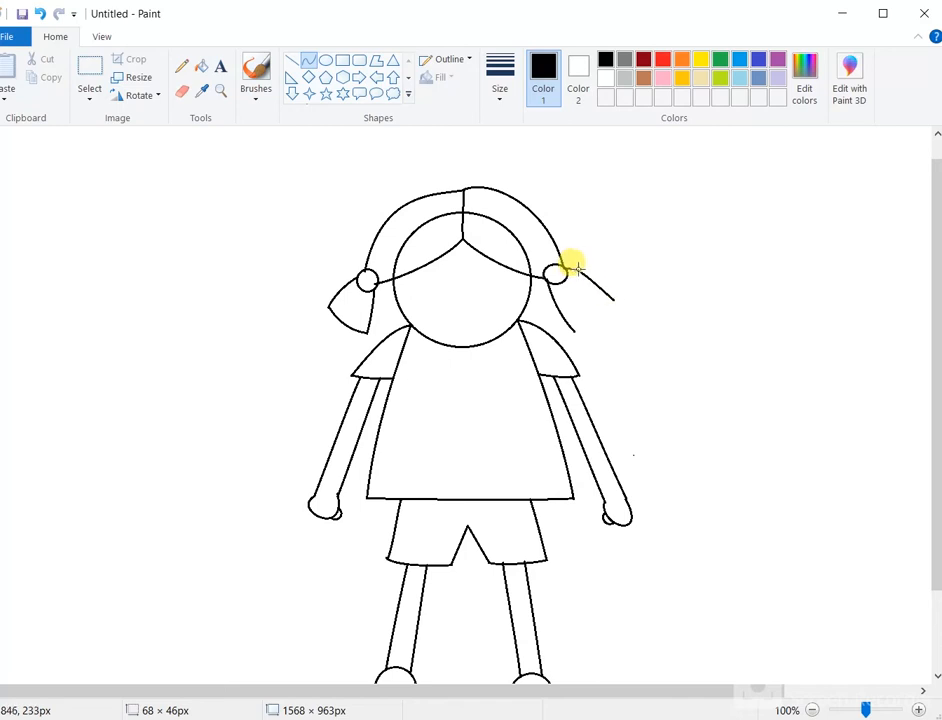
{"action": "left_click_drag", "start_coordinate": [597, 286], "coordinate": [594, 279]}
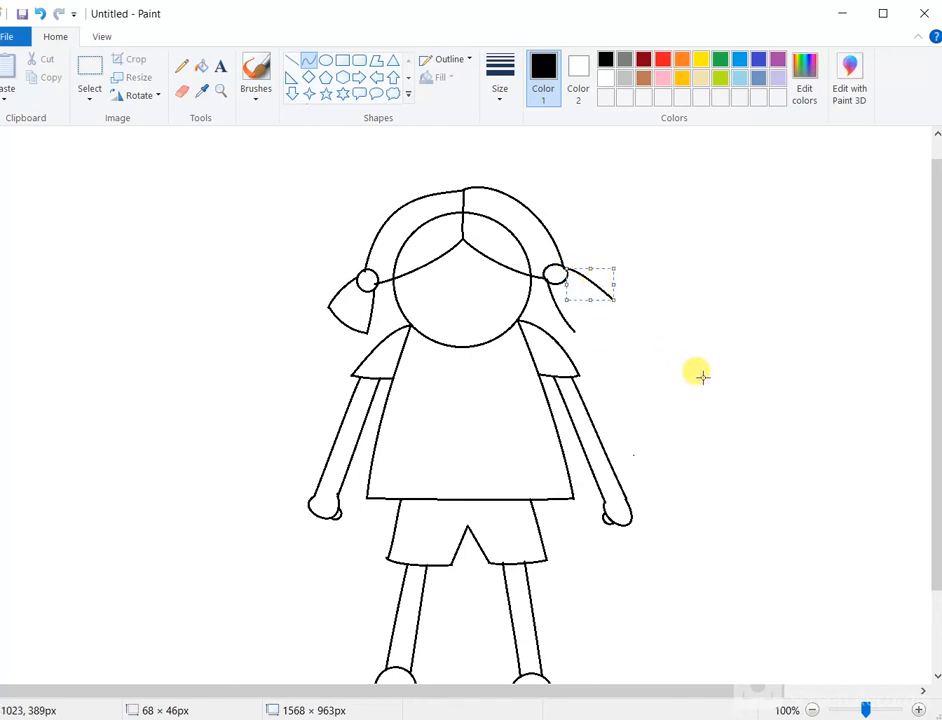
{"action": "left_click", "coordinate": [597, 332]}
{"action": "left_click_drag", "start_coordinate": [572, 327], "coordinate": [610, 300]}
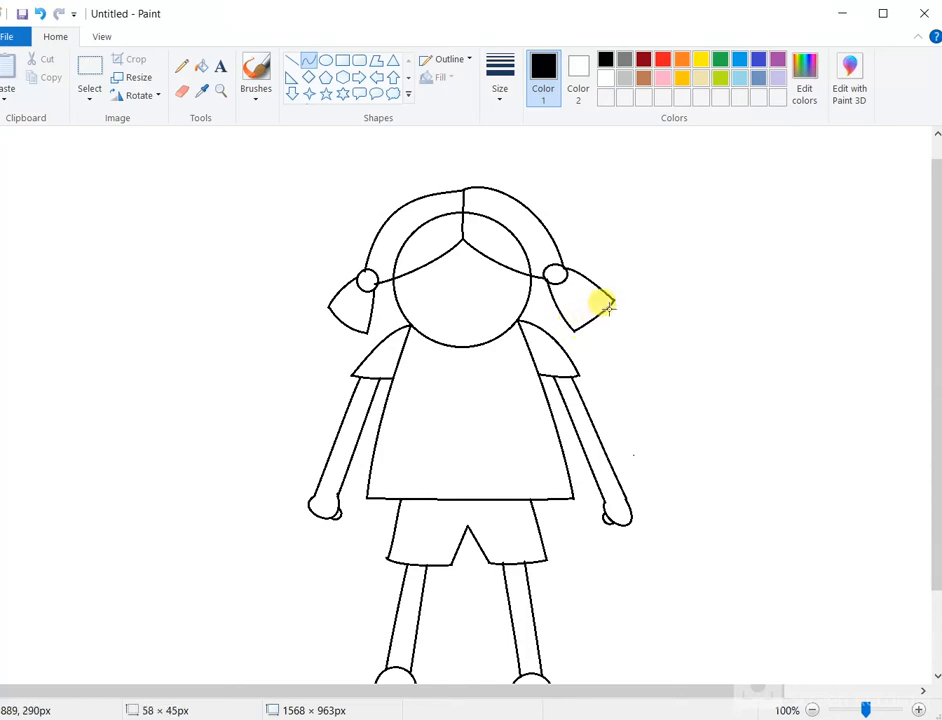
{"action": "left_click", "coordinate": [609, 309]}
{"action": "left_click", "coordinate": [664, 356]}
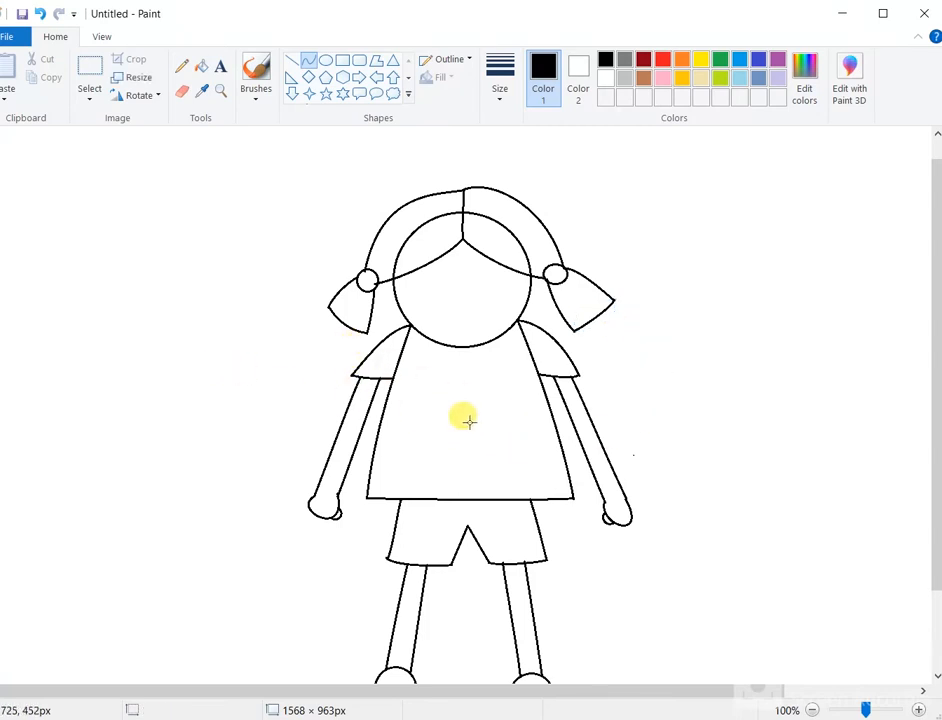
- Choose the oval shape with a solid color fill for drawing the eyes
{"action": "left_click", "coordinate": [326, 61]}
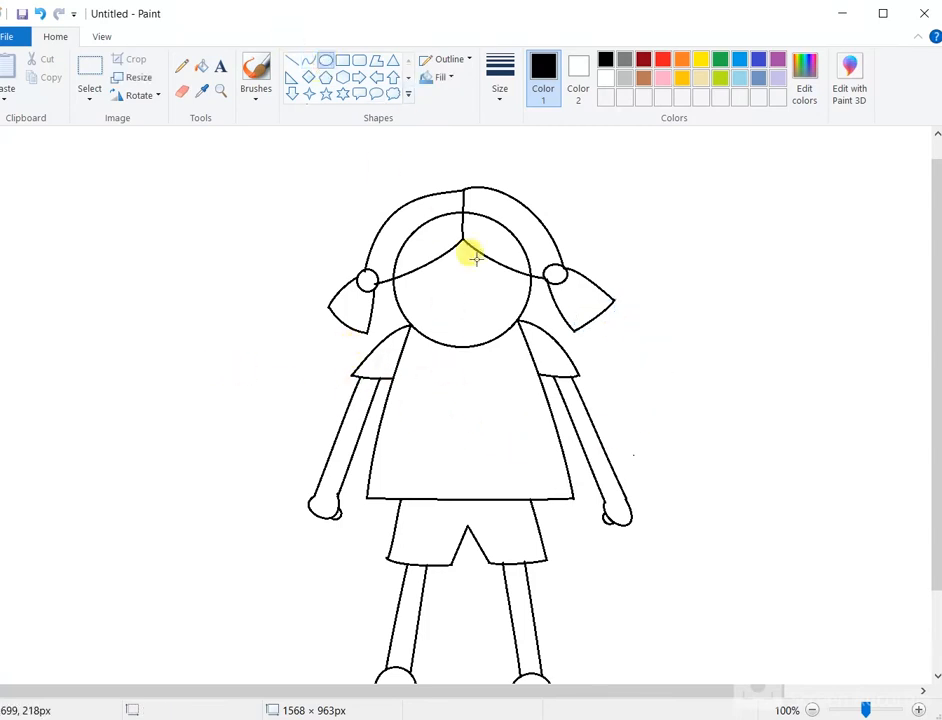
{"action": "left_click", "coordinate": [440, 77]}
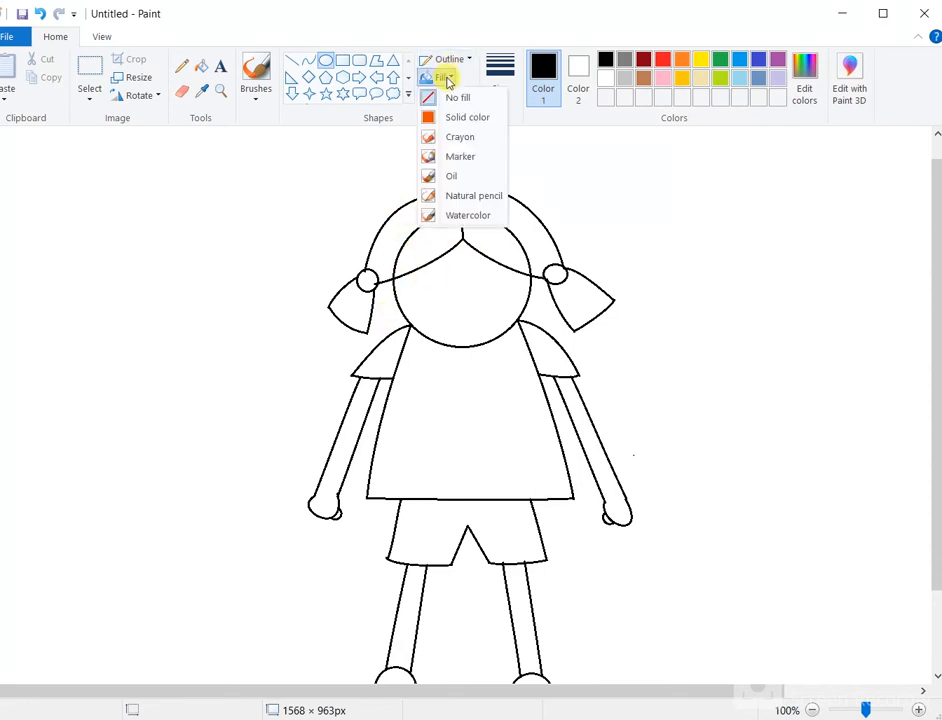
{"action": "left_click", "coordinate": [468, 119]}
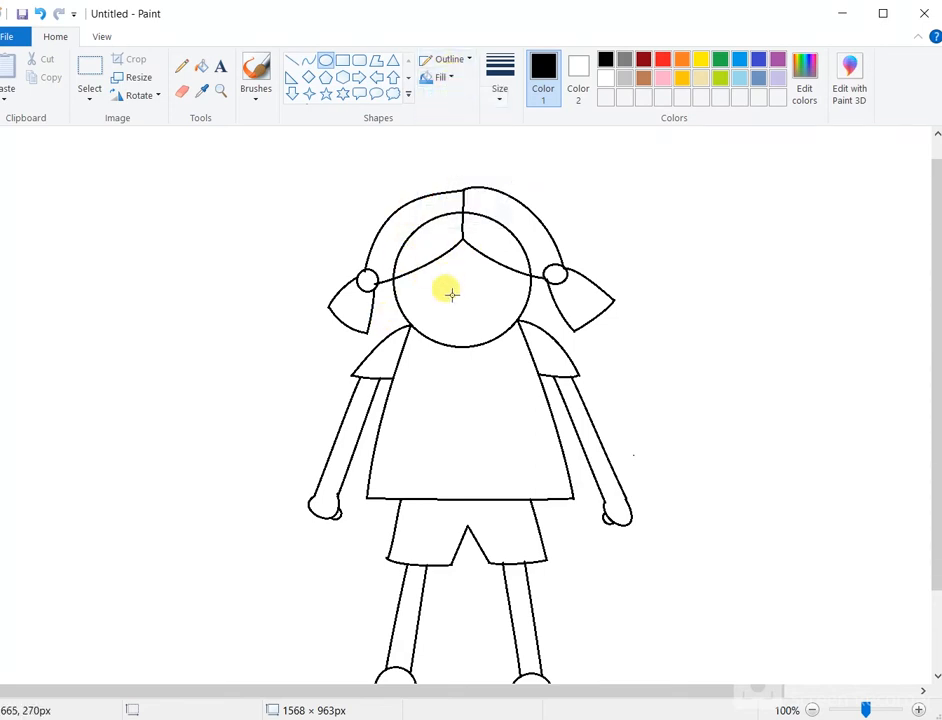
{"action": "left_click_drag", "start_coordinate": [437, 271], "coordinate": [446, 283]}
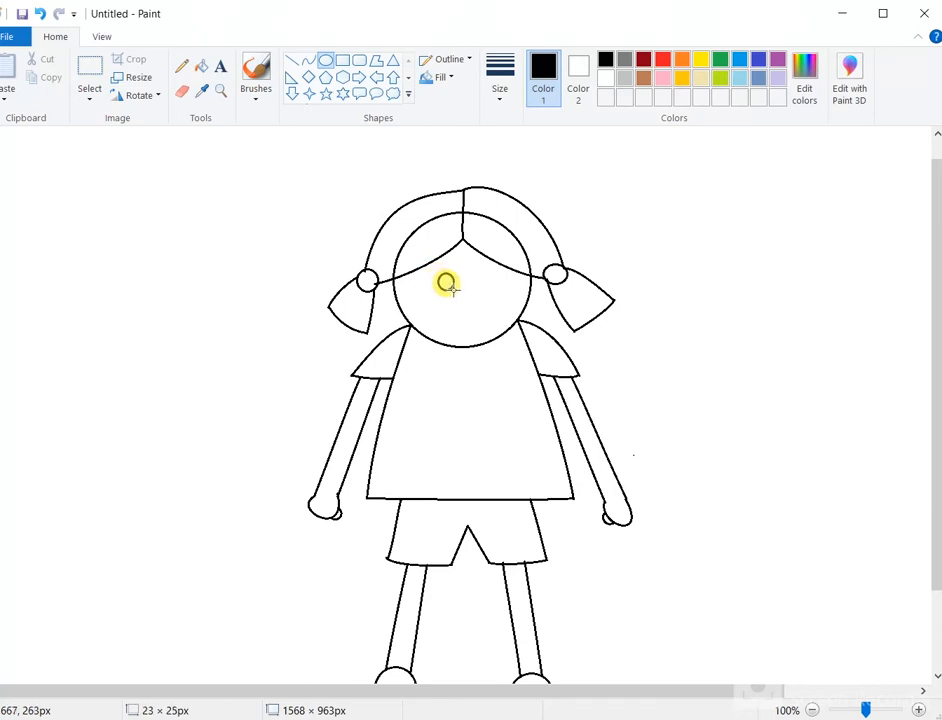
{"action": "key", "text": "ctrl+z"}
{"action": "left_click", "coordinate": [438, 78]}
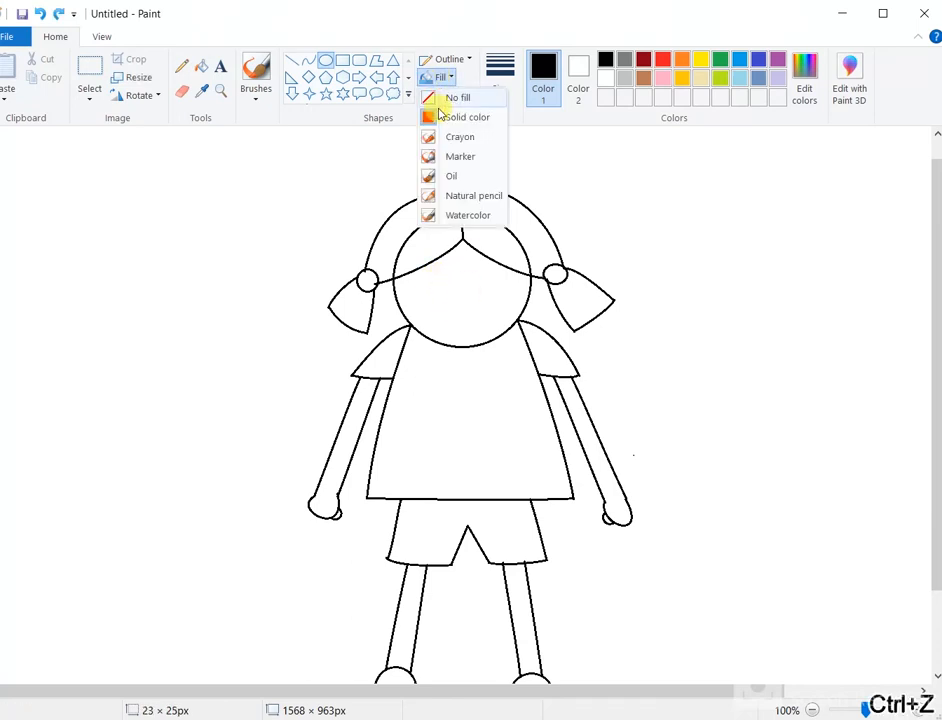
{"action": "left_click", "coordinate": [444, 120]}
{"action": "left_click_drag", "start_coordinate": [428, 278], "coordinate": [446, 294]}
{"action": "key", "text": "ctrl+z"}
{"action": "left_click", "coordinate": [443, 77]}
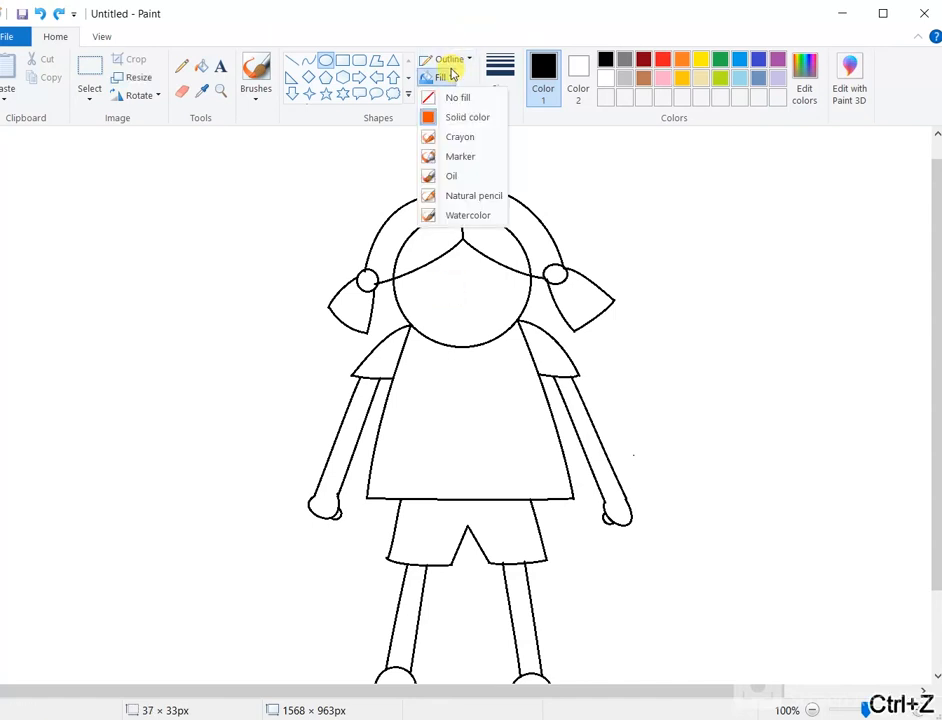
{"action": "left_click", "coordinate": [449, 59]}
{"action": "left_click", "coordinate": [448, 97]}
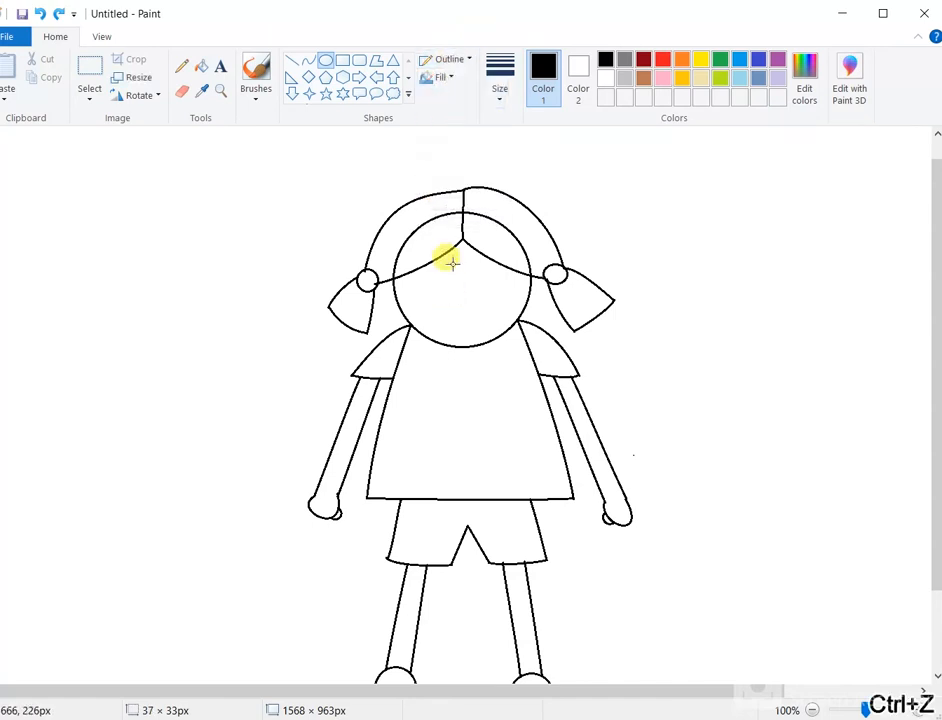
{"action": "left_click_drag", "start_coordinate": [431, 264], "coordinate": [466, 297]}
{"action": "key", "text": "ctrl+z"}
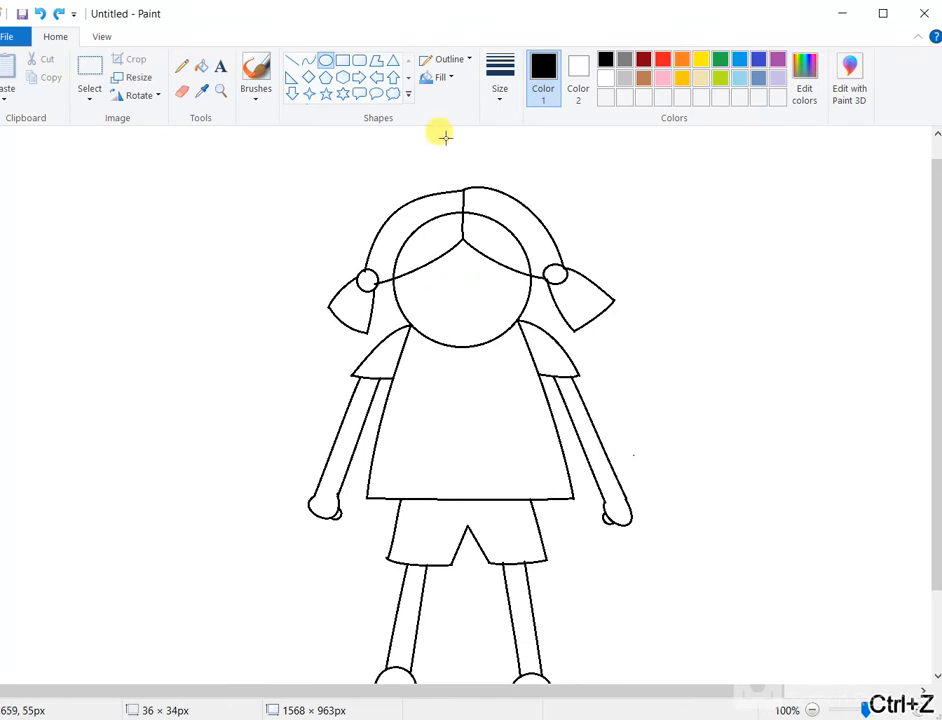
{"action": "left_click", "coordinate": [447, 60]}
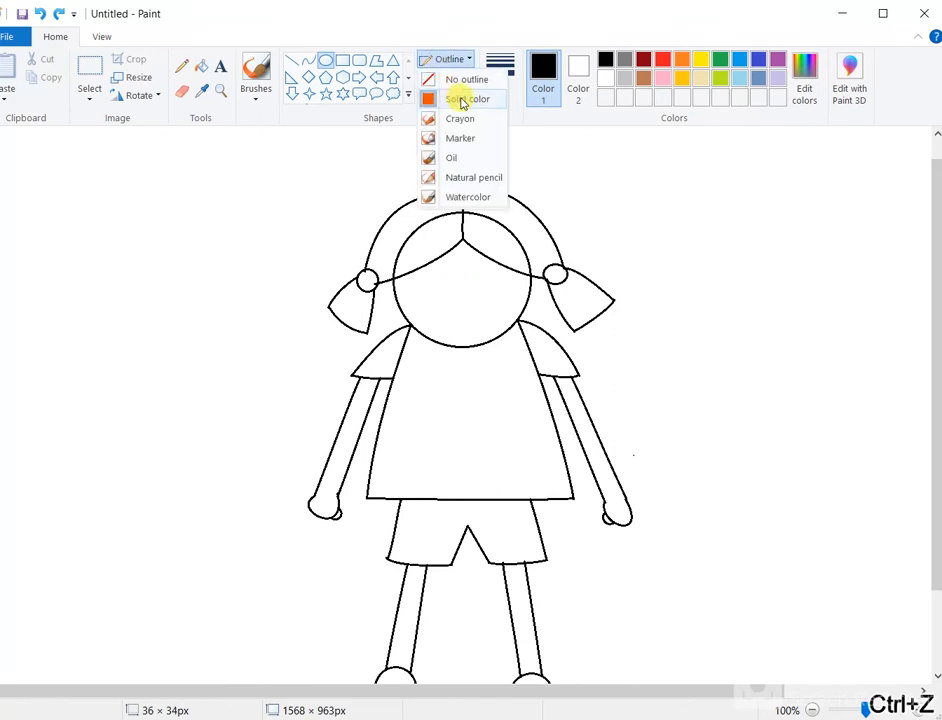
{"action": "left_click", "coordinate": [455, 98]}
{"action": "left_click_drag", "start_coordinate": [431, 270], "coordinate": [120, 65]}
{"action": "key", "text": "ctrl+z"}
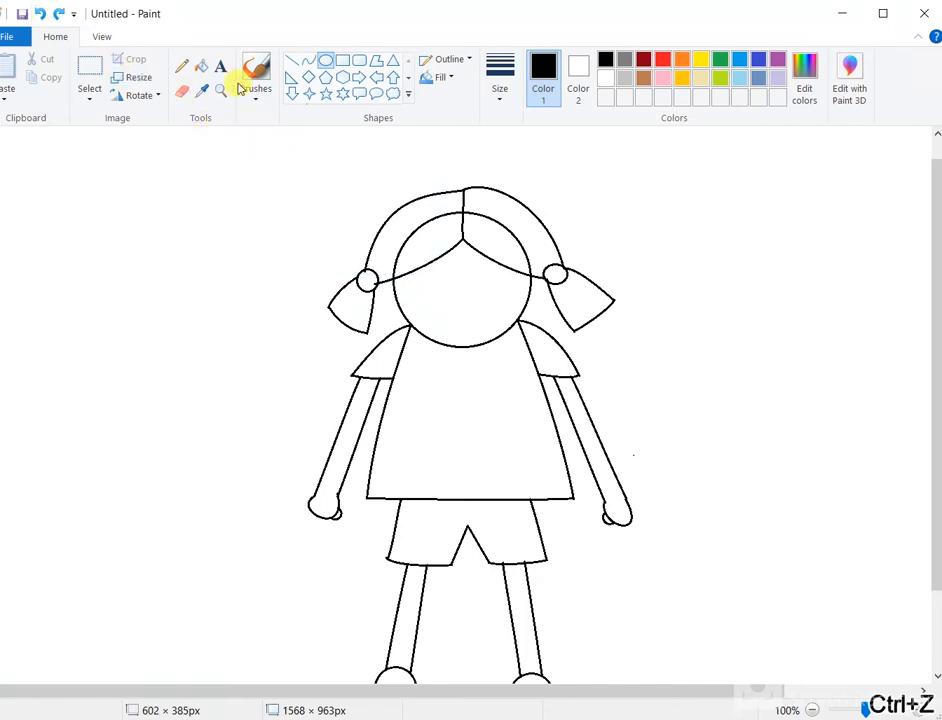
- Draw an oval eye about 26 × 29 px on the left half of the face, below the hairline
{"action": "left_click_drag", "start_coordinate": [432, 269], "coordinate": [443, 292]}
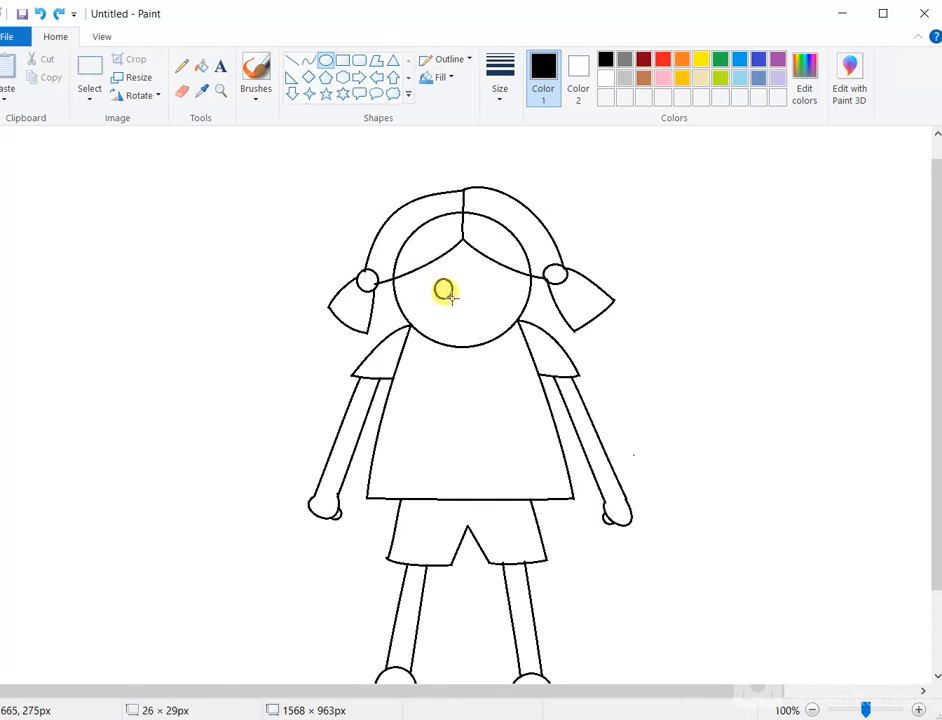
{"action": "left_click", "coordinate": [477, 300]}
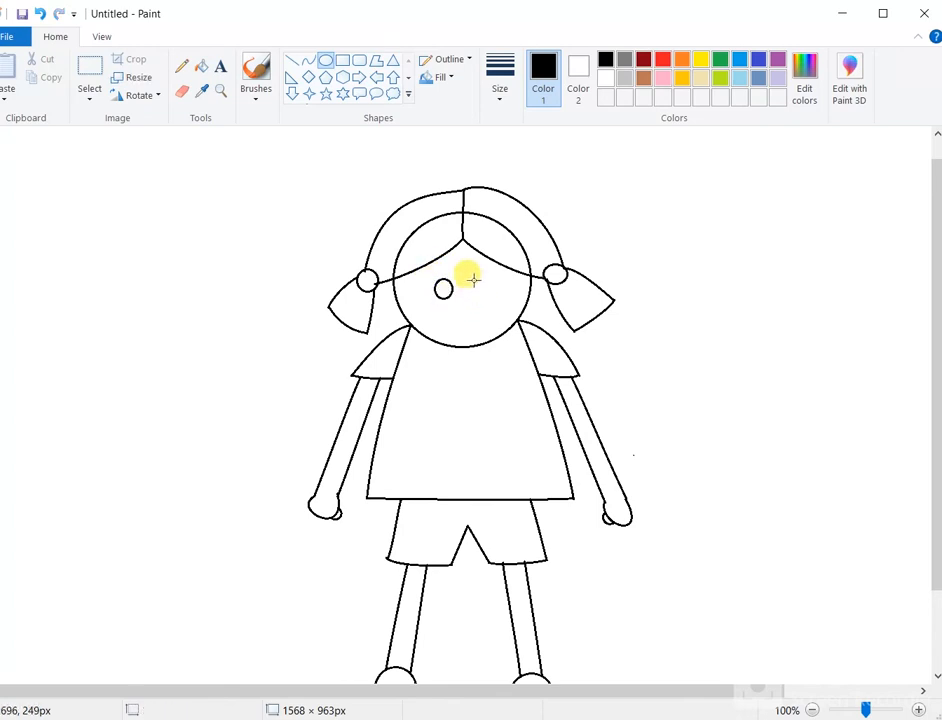
{"action": "left_click_drag", "start_coordinate": [473, 280], "coordinate": [491, 294]}
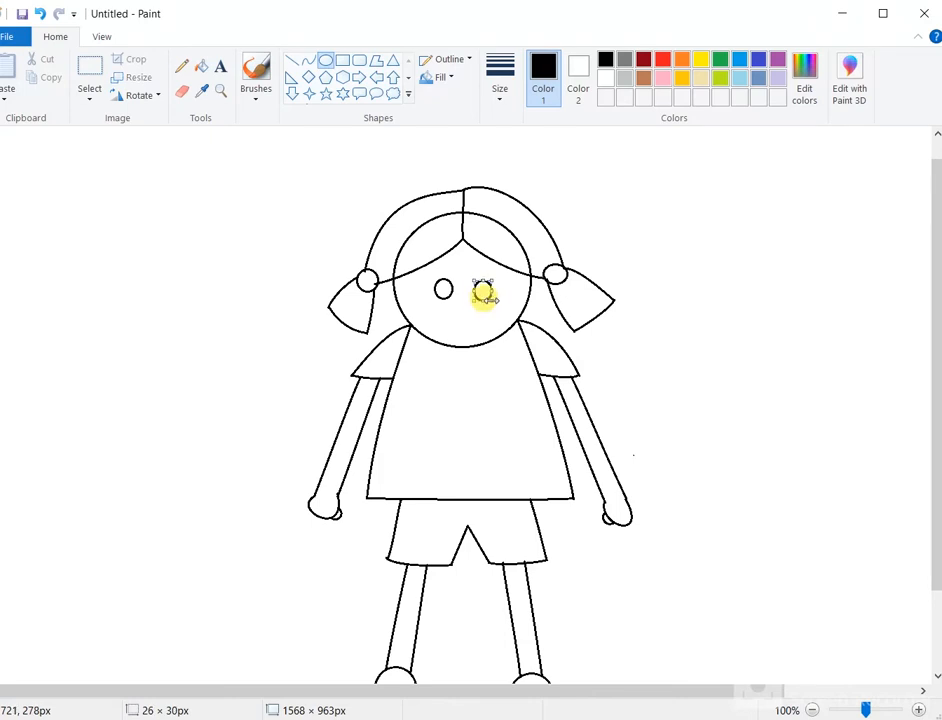
{"action": "key", "text": "ctrl+z"}
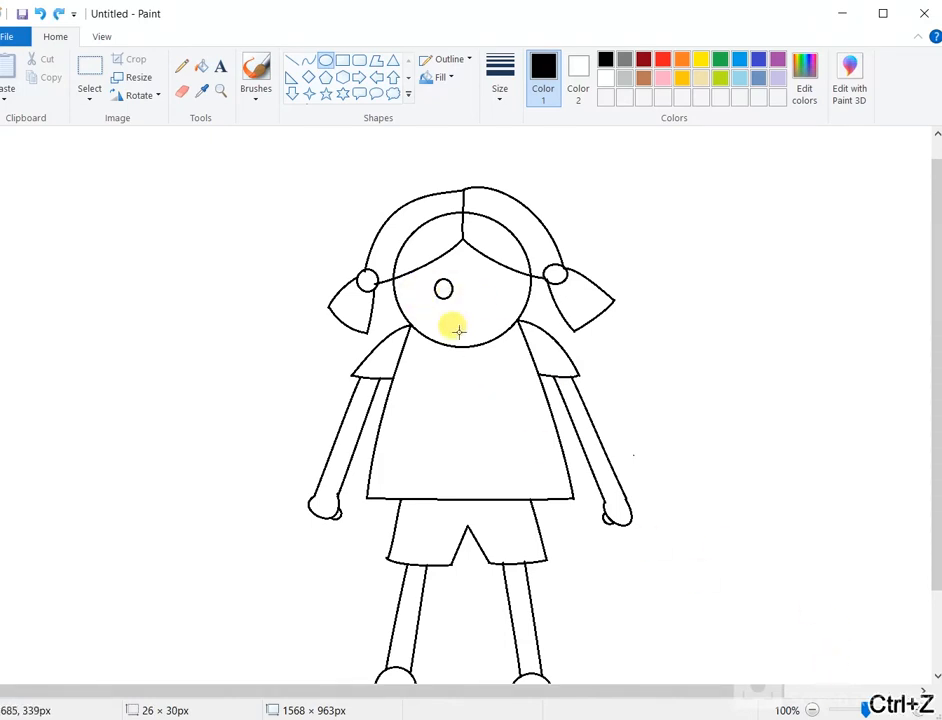
- Draw a small oval pupil inside the left eye
{"action": "scroll", "coordinate": [440, 300], "scroll_direction": "up", "scroll_amount": 1}
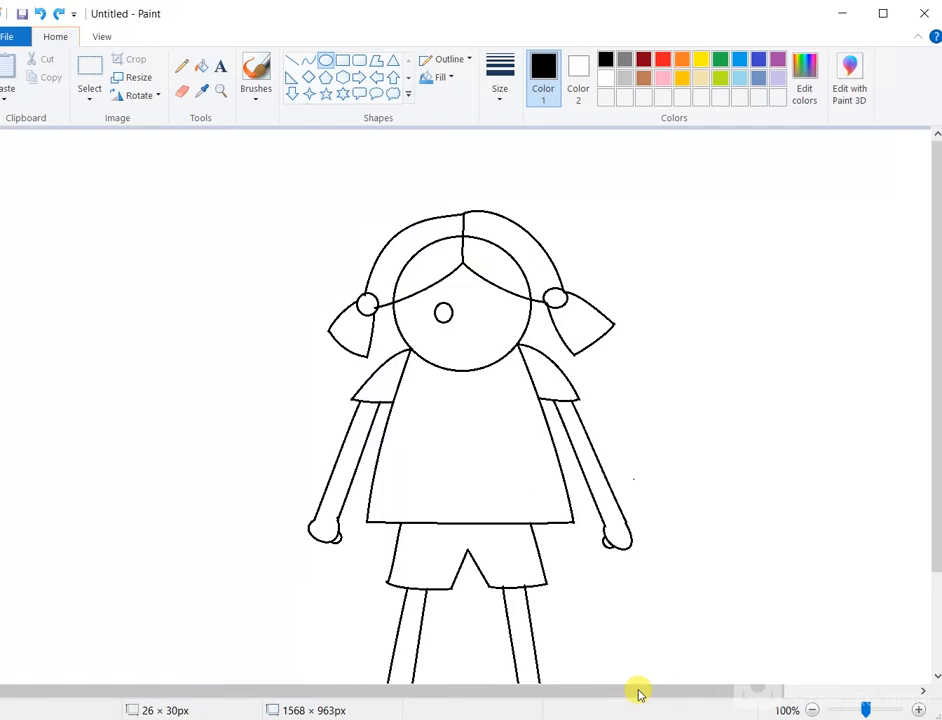
{"action": "left_click", "coordinate": [890, 710]}
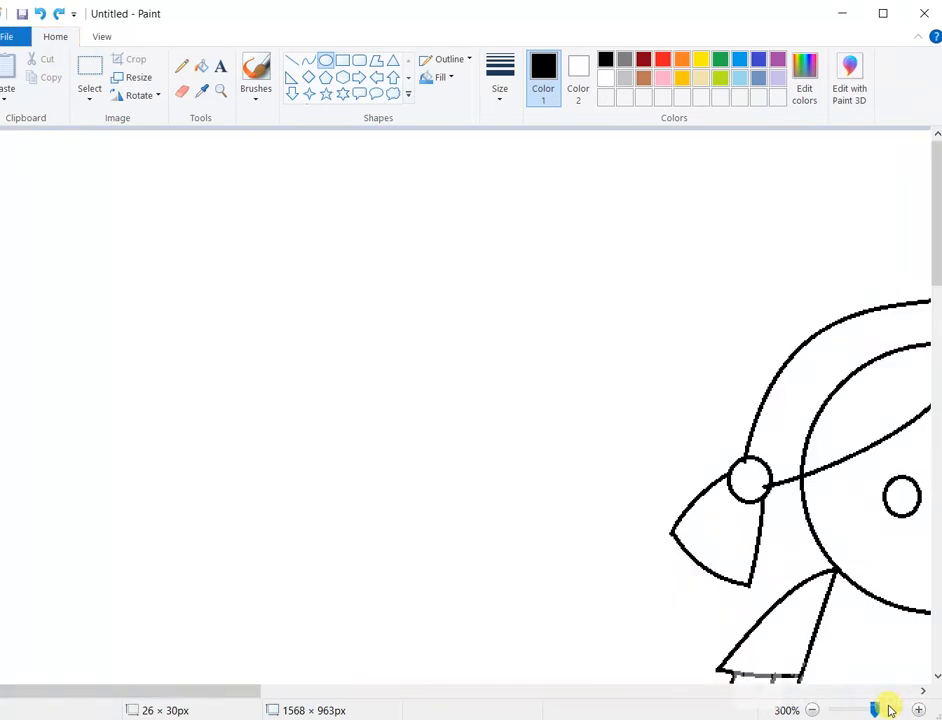
{"action": "left_click", "coordinate": [890, 710]}
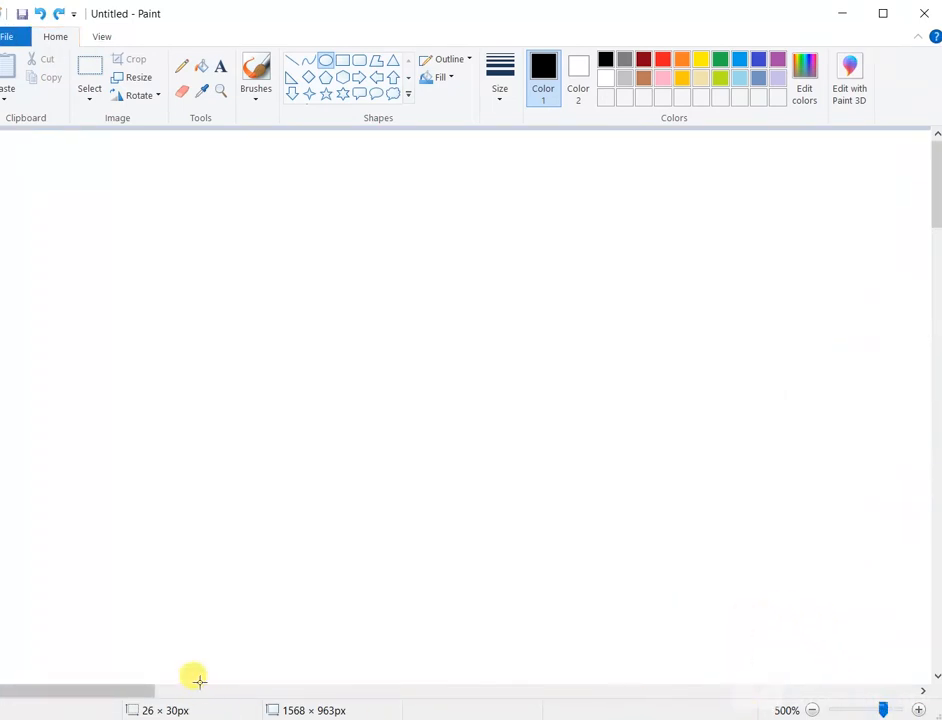
{"action": "scroll", "coordinate": [612, 515], "scroll_direction": "down", "scroll_amount": 3}
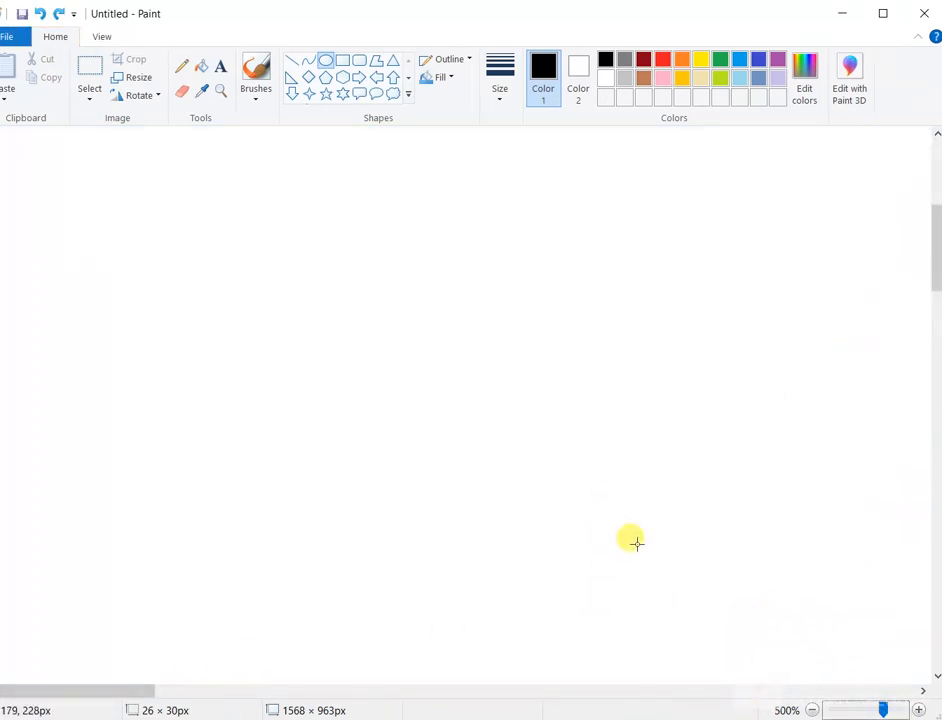
{"action": "left_click", "coordinate": [866, 711]}
{"action": "left_click", "coordinate": [849, 712]}
{"action": "left_click", "coordinate": [853, 712]}
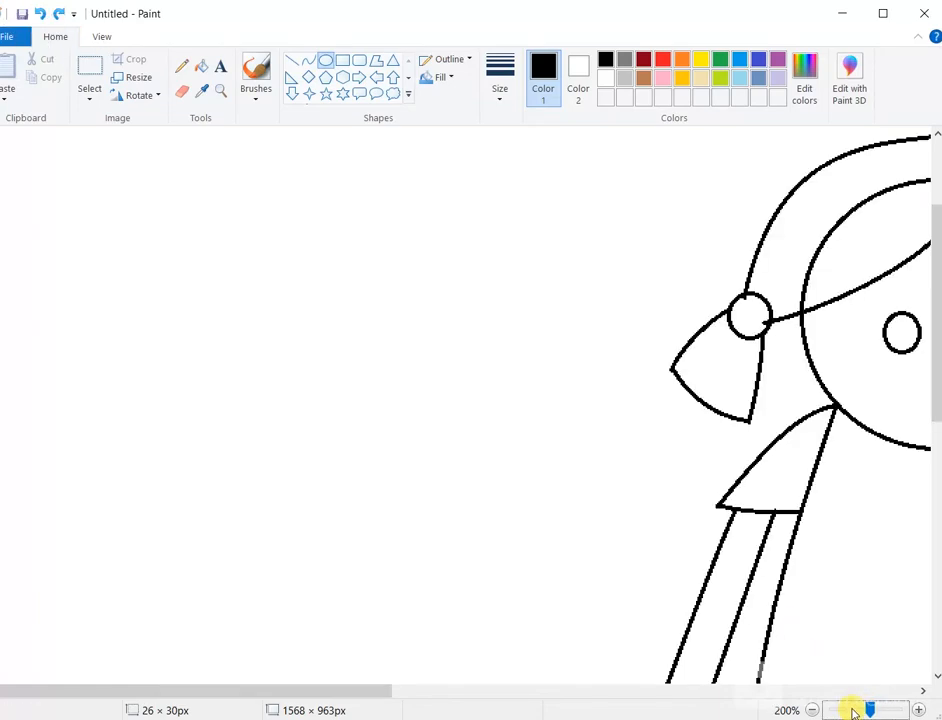
{"action": "left_click_drag", "start_coordinate": [407, 701], "coordinate": [536, 692]}
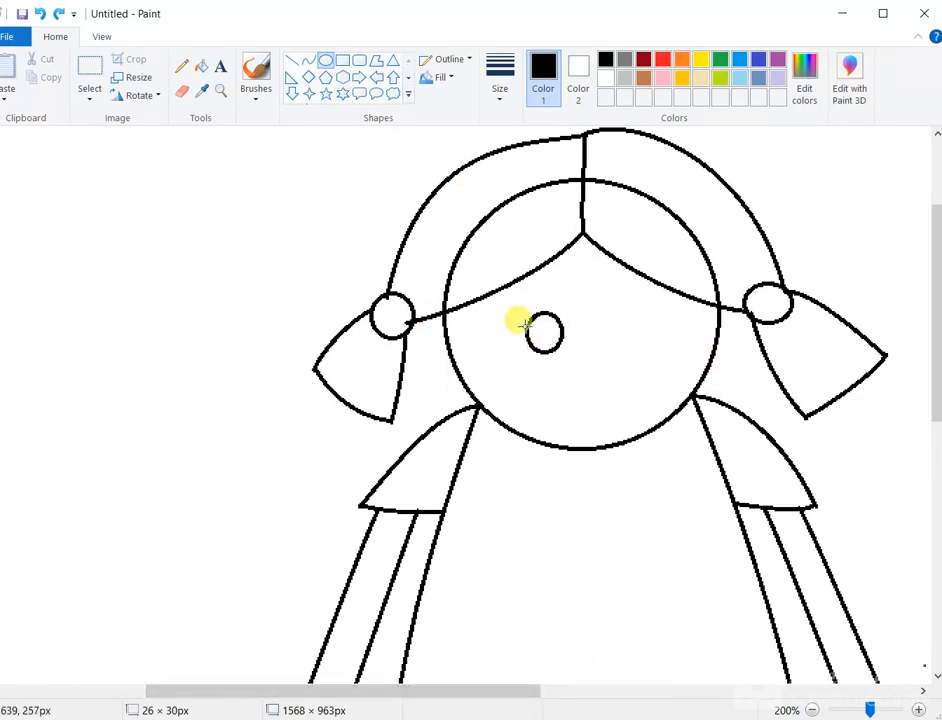
{"action": "left_click_drag", "start_coordinate": [536, 322], "coordinate": [550, 337]}
{"action": "left_click", "coordinate": [557, 330]}
- Copy the finished left eye with its pupil and place the duplicate level with it on the right half of the face
{"action": "left_click", "coordinate": [87, 72]}
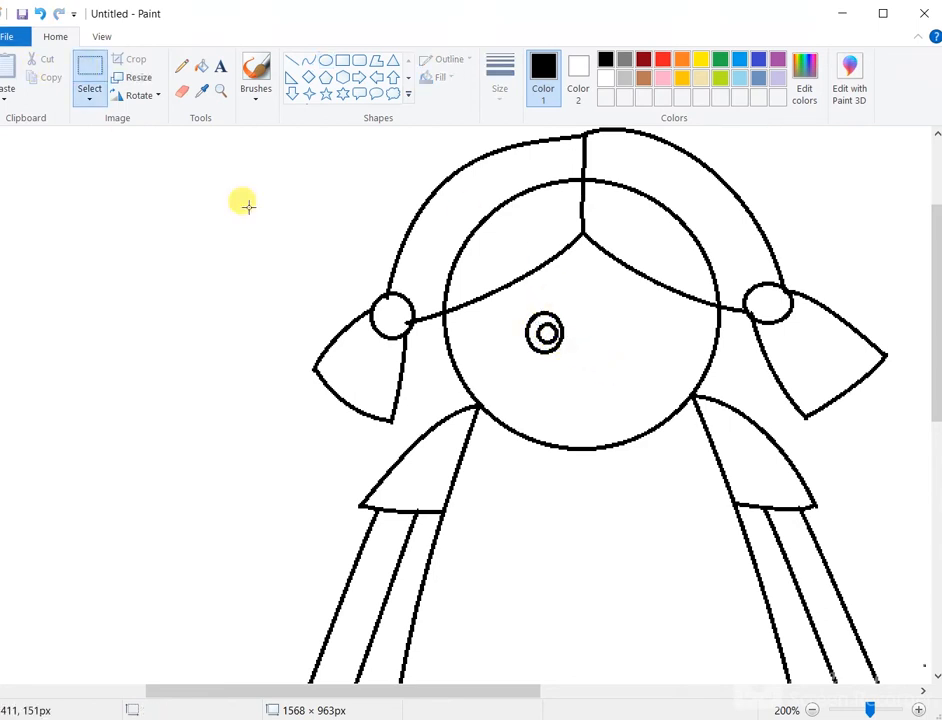
{"action": "left_click_drag", "start_coordinate": [514, 302], "coordinate": [567, 362]}
{"action": "key", "text": "ctrl+c"}
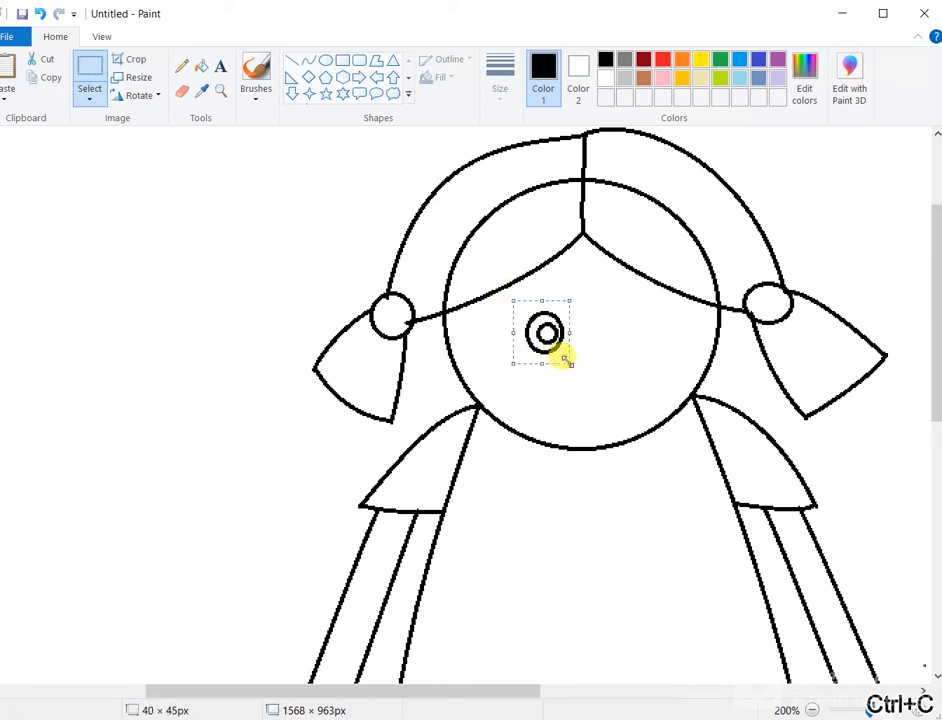
{"action": "key", "text": "ctrl+v"}
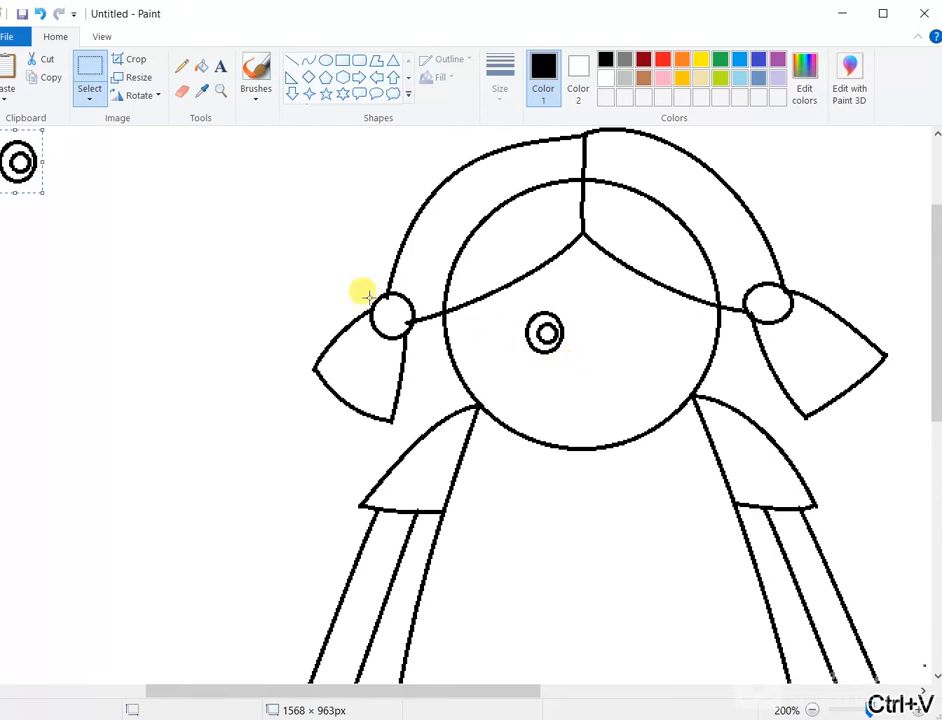
{"action": "left_click_drag", "start_coordinate": [20, 163], "coordinate": [626, 336]}
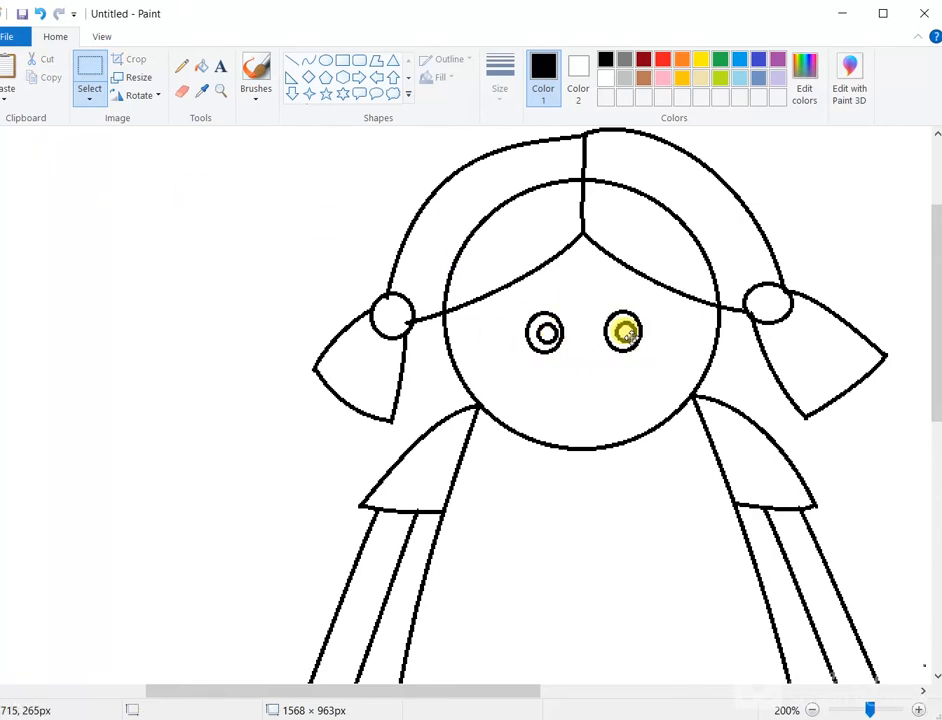
{"action": "left_click", "coordinate": [600, 374]}
- Draw a curved nose about 24 × 34 px below and between the eyes, and a smiling mouth about 49 × 10 px beneath it
{"action": "left_click", "coordinate": [308, 61]}
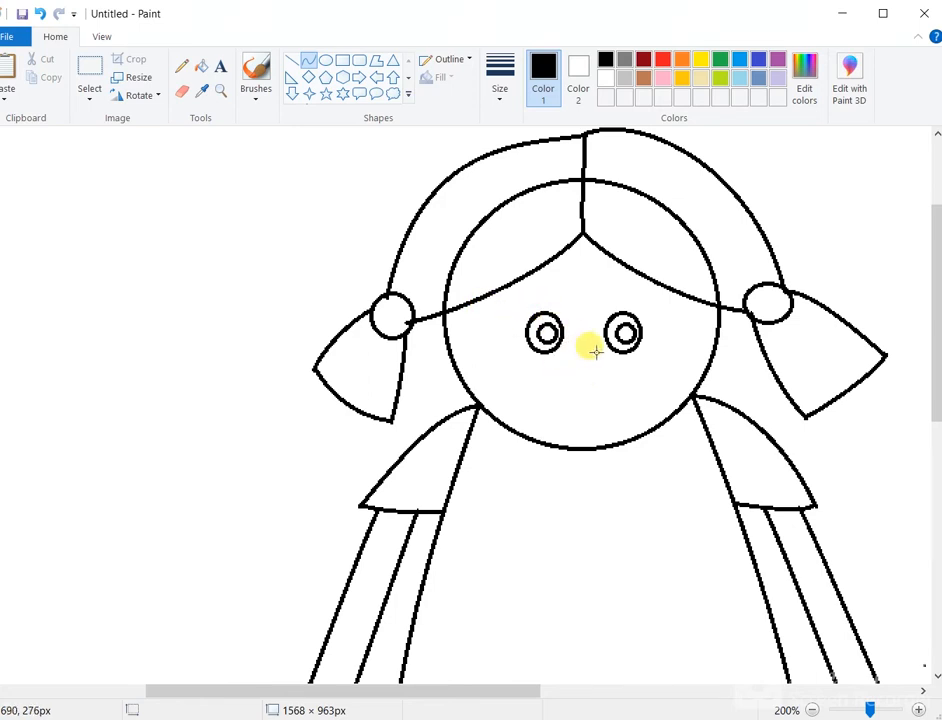
{"action": "left_click_drag", "start_coordinate": [585, 346], "coordinate": [590, 386]}
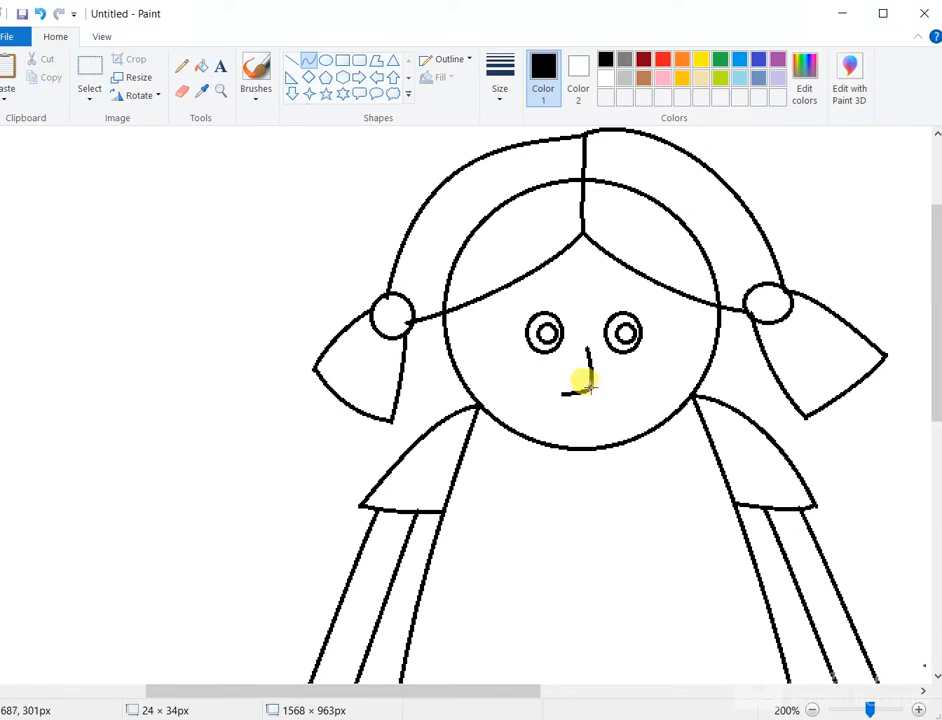
{"action": "mouse_move", "coordinate": [588, 380]}
{"action": "left_mouse_down"}
{"action": "mouse_move", "coordinate": [587, 363]}
{"action": "mouse_move", "coordinate": [600, 403]}
{"action": "mouse_move", "coordinate": [594, 396]}
{"action": "left_mouse_up"}
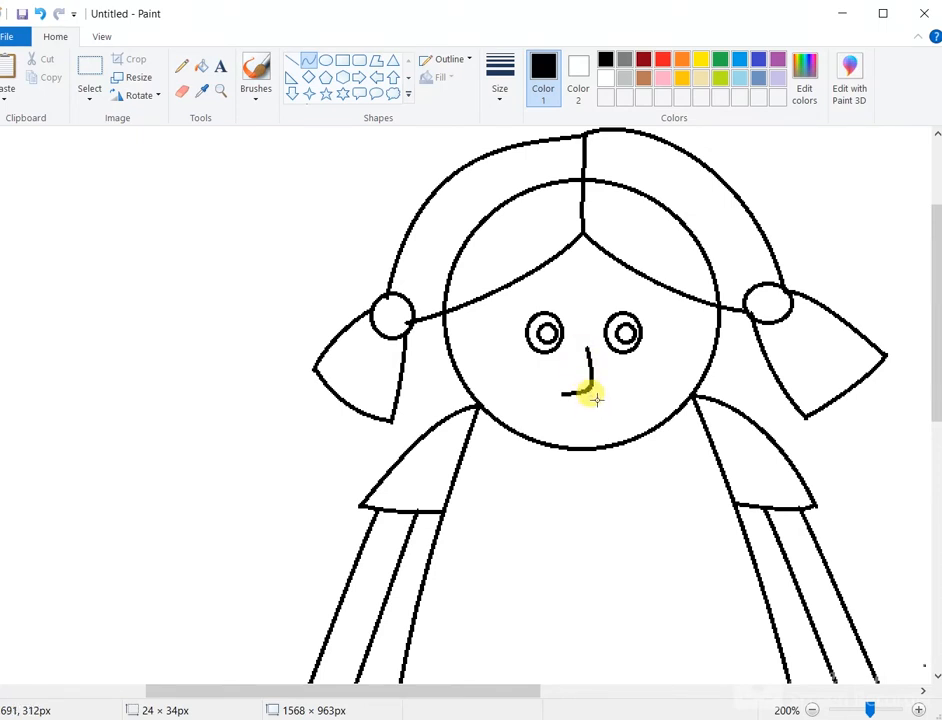
{"action": "left_click", "coordinate": [580, 416]}
{"action": "left_click_drag", "start_coordinate": [547, 406], "coordinate": [593, 415]}
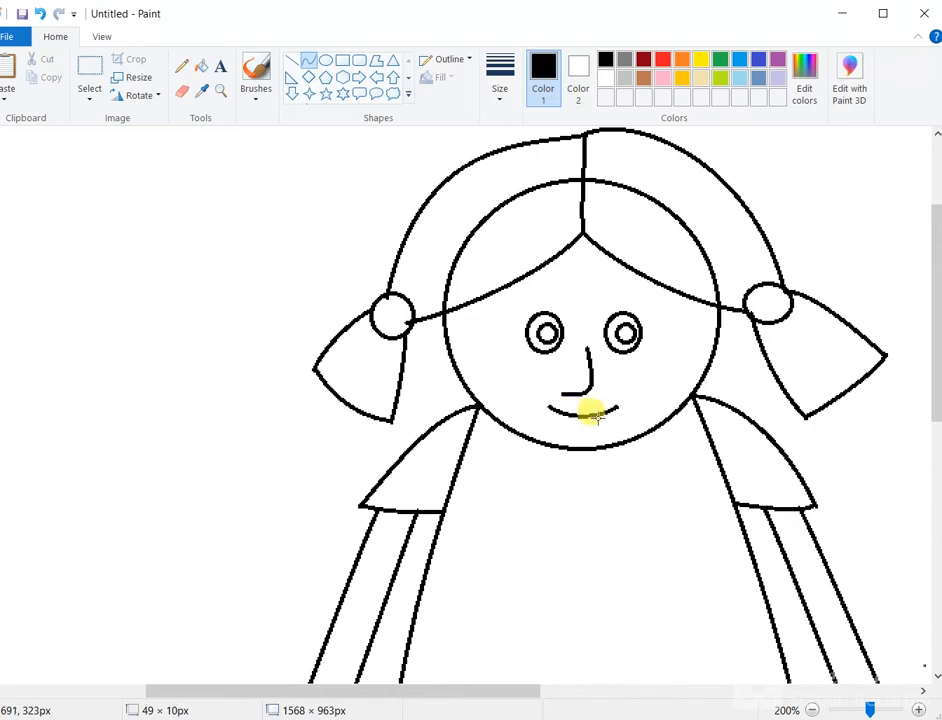
- Draw a curved neckline on the shirt just under the chin, bowed downward, and remove the stray dot beside the figure
{"action": "left_click", "coordinate": [843, 712]}
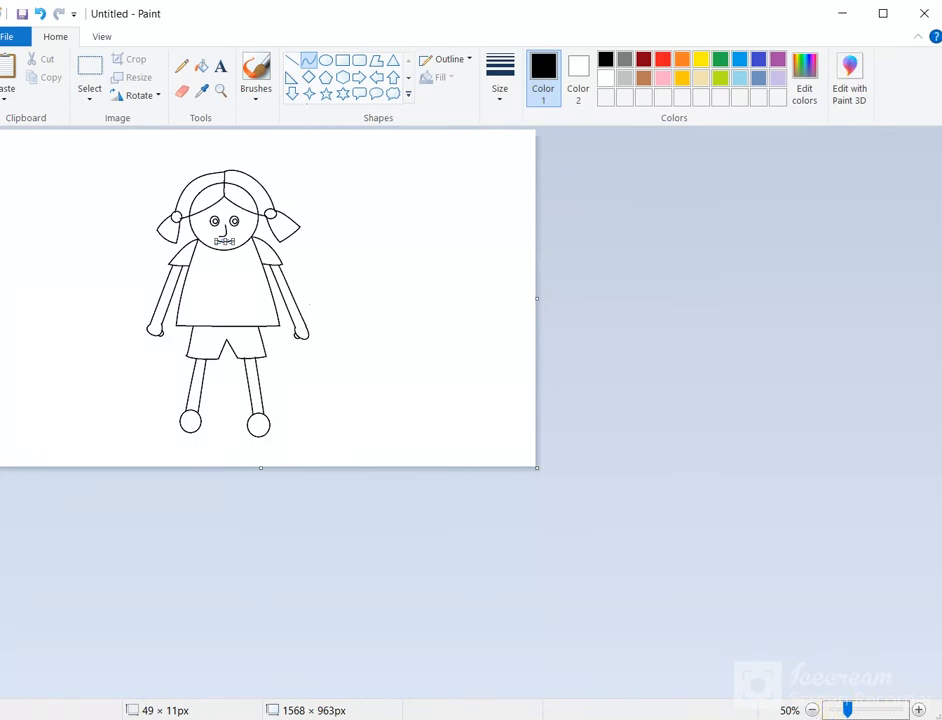
{"action": "left_click", "coordinate": [919, 711]}
{"action": "scroll", "coordinate": [567, 504], "scroll_direction": "down", "scroll_amount": 1}
{"action": "scroll", "coordinate": [567, 504], "scroll_direction": "up", "scroll_amount": 1}
{"action": "scroll", "coordinate": [567, 504], "scroll_direction": "down", "scroll_amount": 1}
{"action": "left_click_drag", "start_coordinate": [937, 571], "coordinate": [934, 545]}
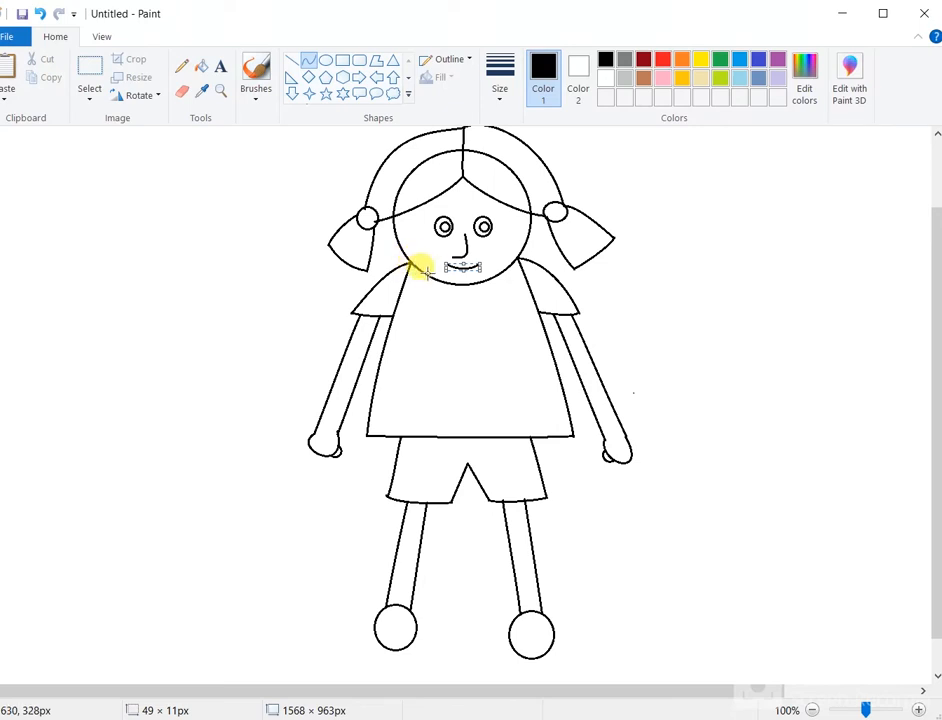
{"action": "left_click_drag", "start_coordinate": [420, 271], "coordinate": [505, 269]}
{"action": "left_click", "coordinate": [686, 337]}
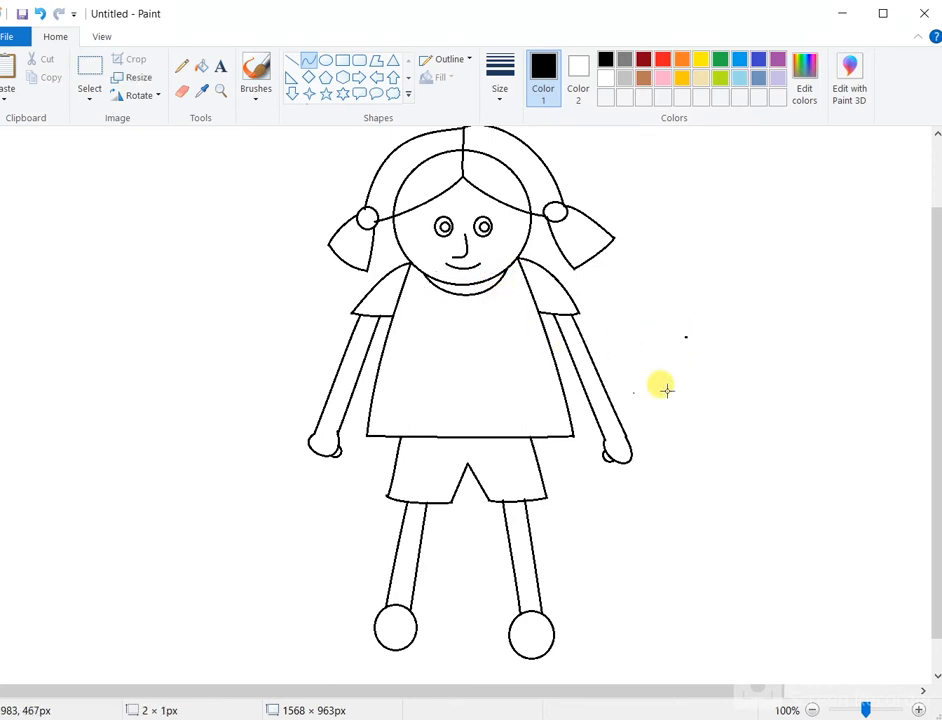
{"action": "key", "text": "ctrl+z"}
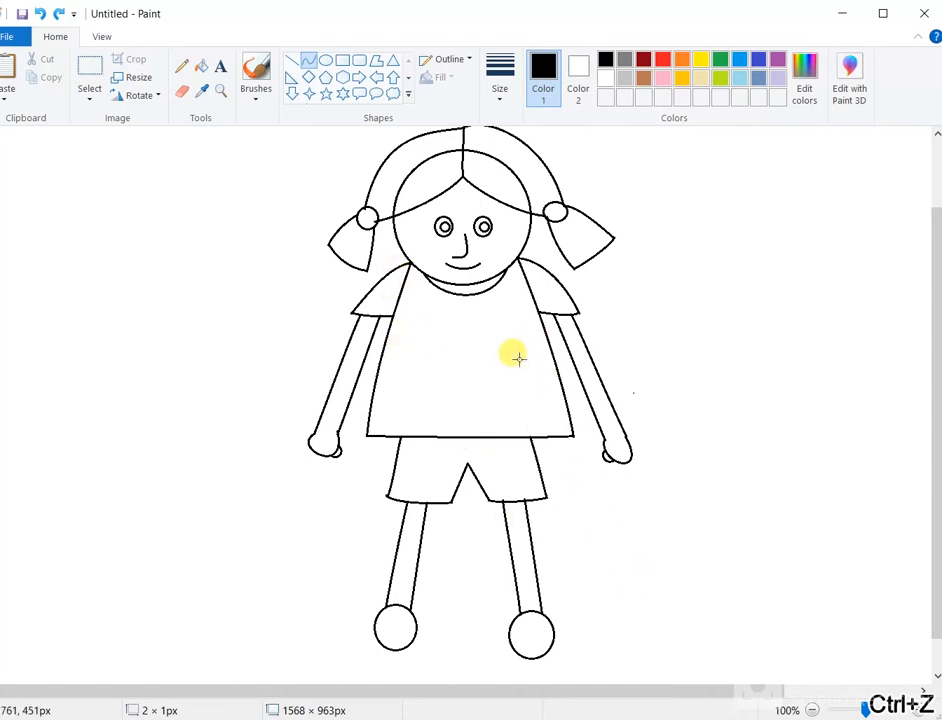
- Try to fill the hair areas on both sides of the parting with solid black
{"action": "left_click_drag", "start_coordinate": [936, 571], "coordinate": [933, 562]}
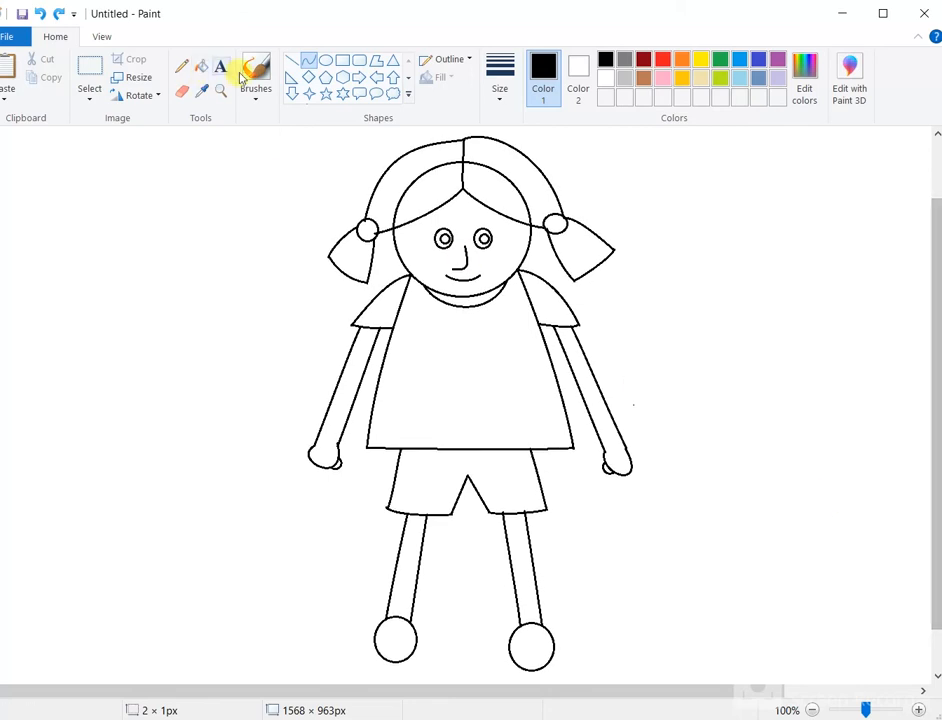
{"action": "left_click", "coordinate": [201, 66]}
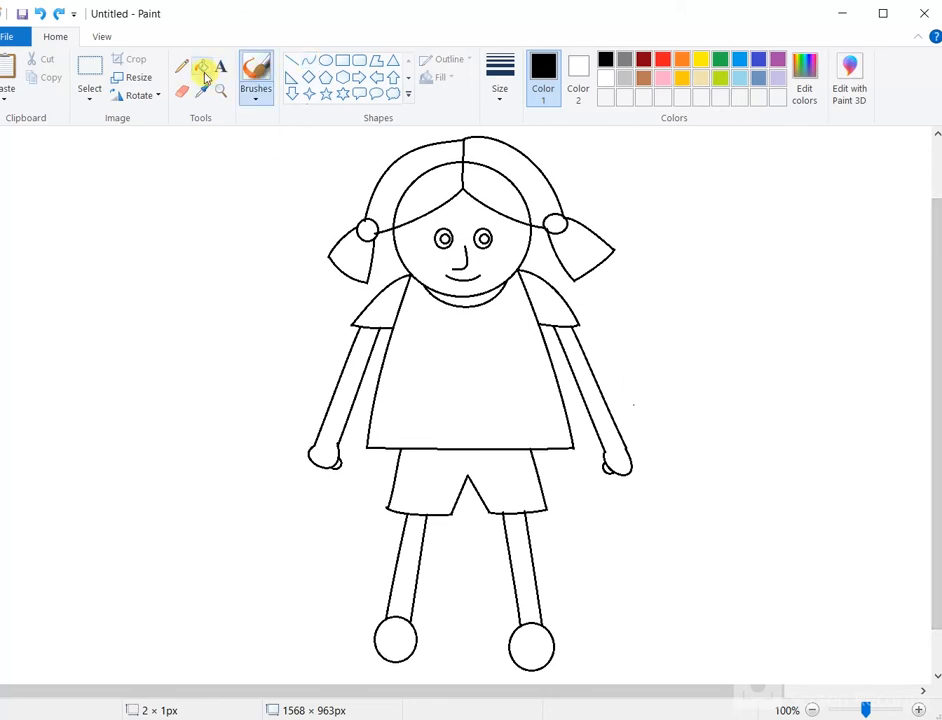
{"action": "left_click", "coordinate": [400, 177]}
{"action": "left_click", "coordinate": [500, 151]}
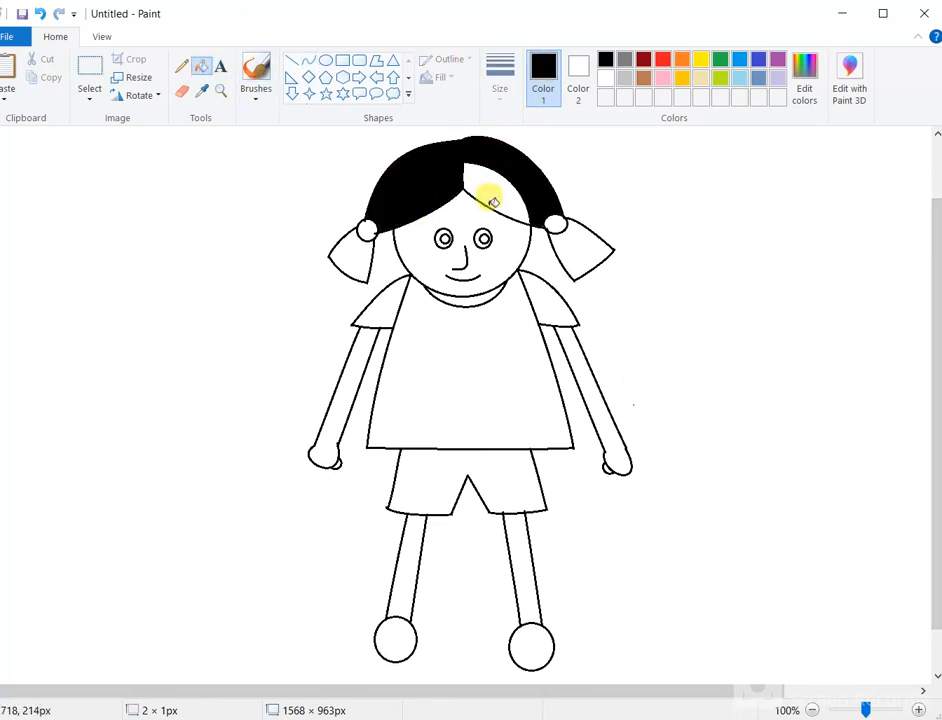
{"action": "key", "text": "ctrl+z"}
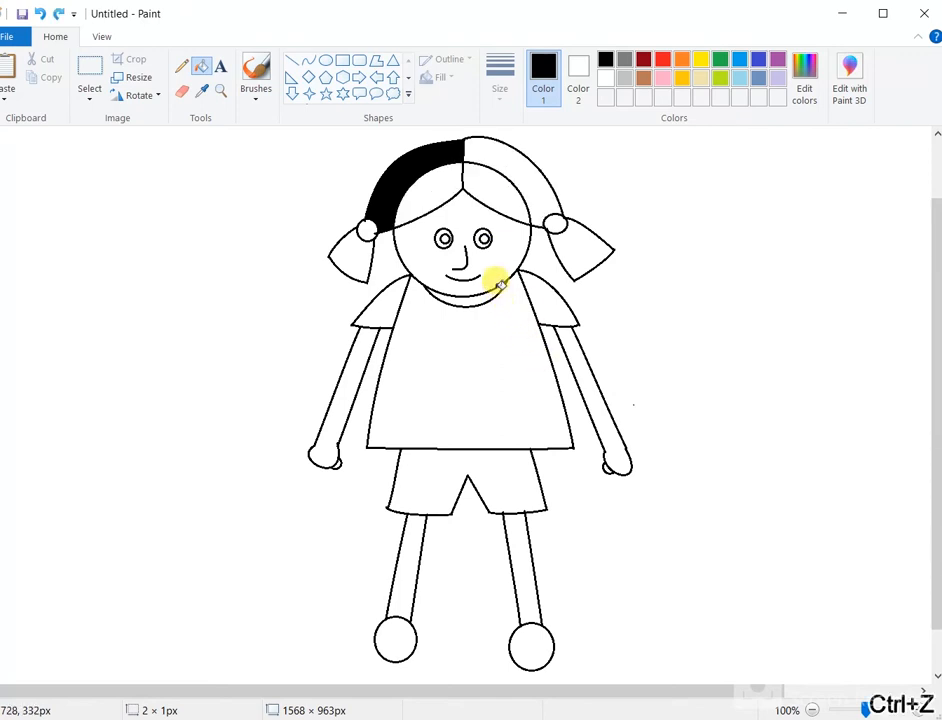
{"action": "key", "text": "ctrl+z"}
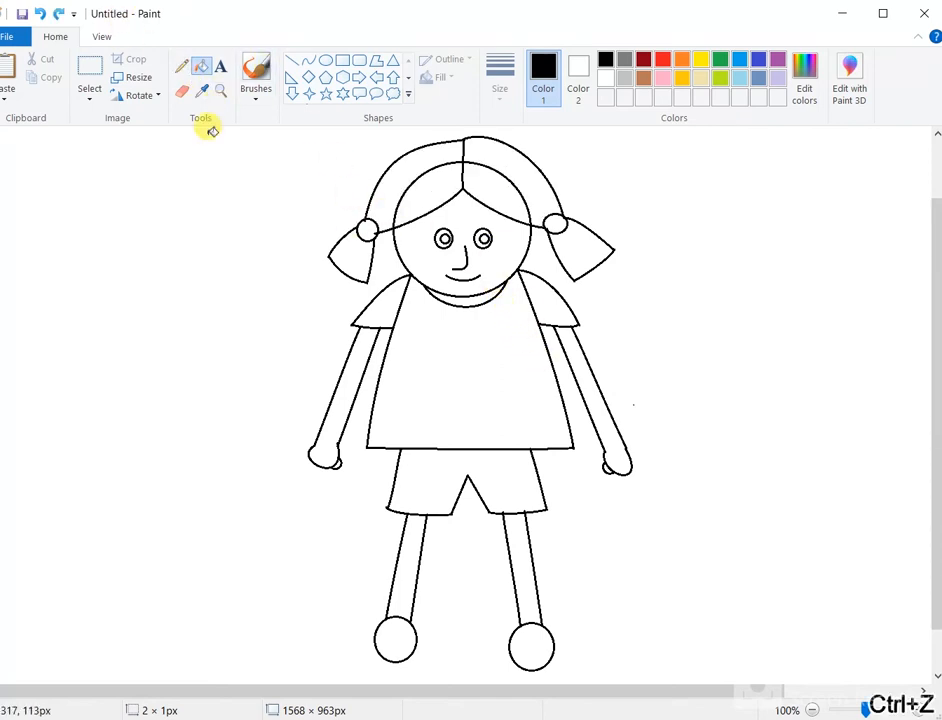
- Try colouring the hair in black with Calligraphy brush 1 at the thickest size
{"action": "left_click", "coordinate": [259, 95]}
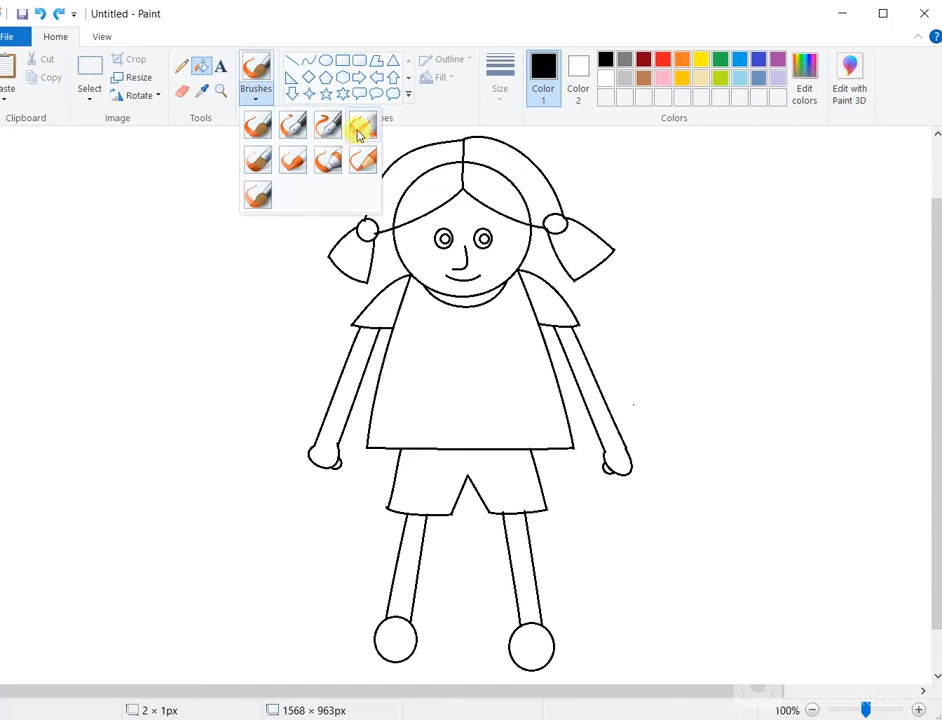
{"action": "left_click", "coordinate": [285, 138]}
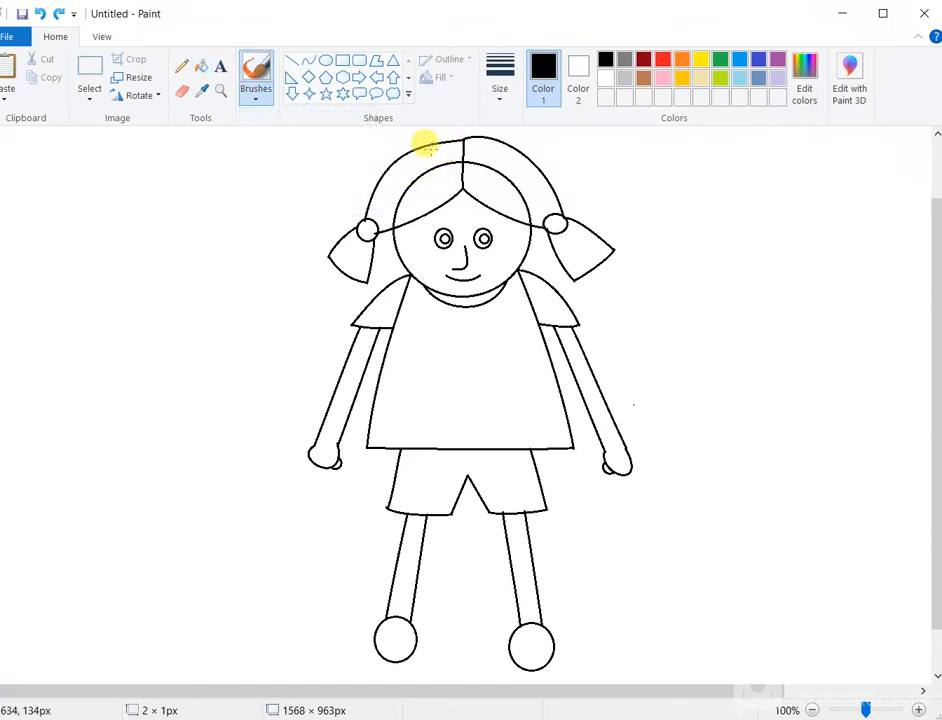
{"action": "left_click", "coordinate": [500, 88]}
{"action": "left_click", "coordinate": [525, 240]}
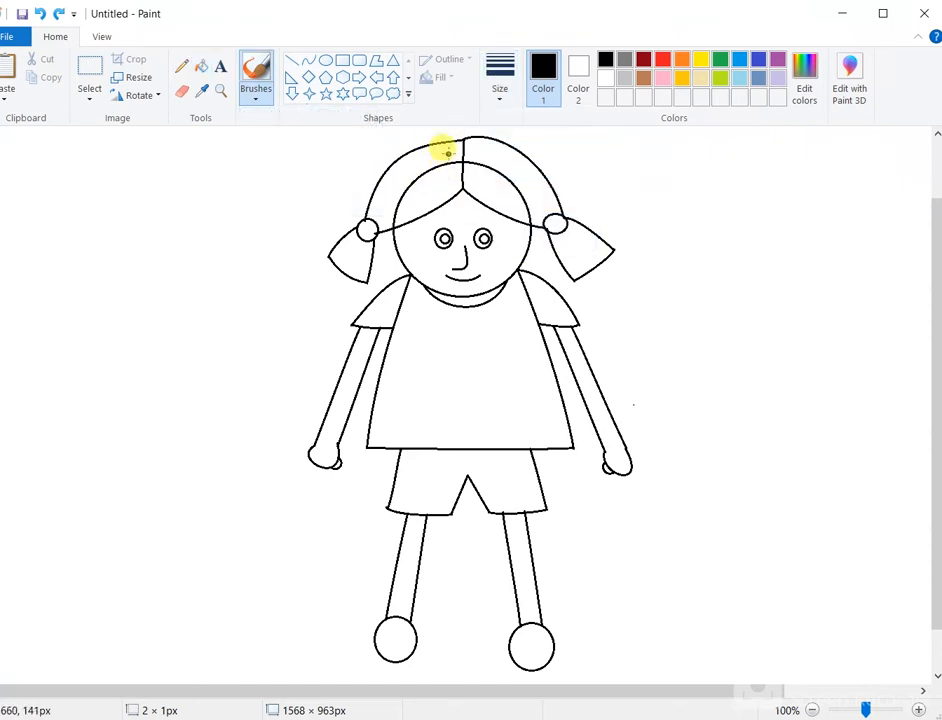
{"action": "key", "text": "ctrl+z"}
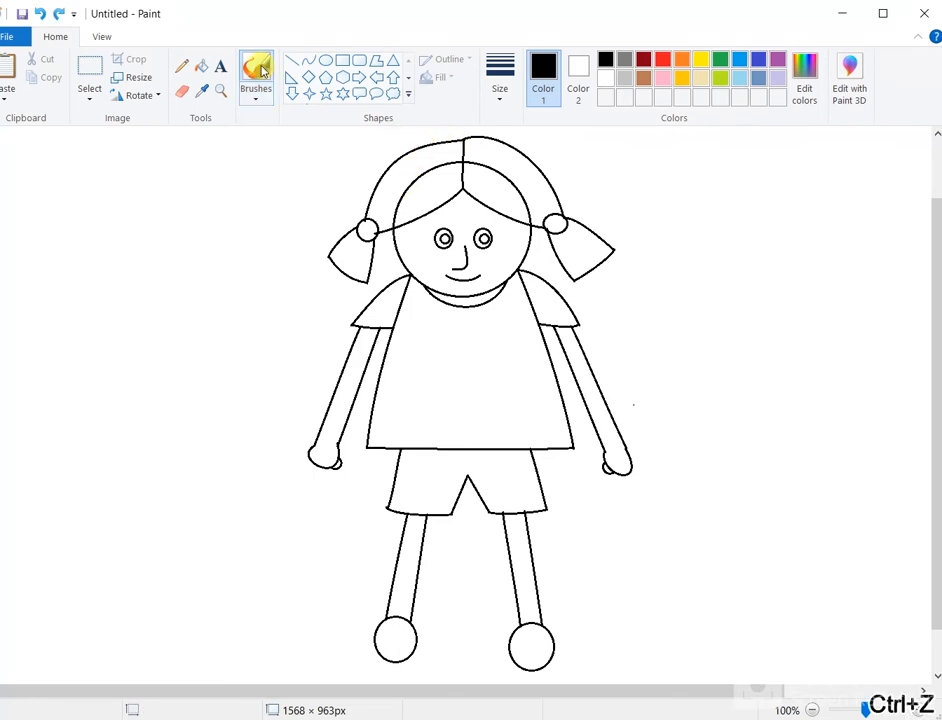
- Try colouring the hair beside the parting in black with the Oil brush
{"action": "left_click", "coordinate": [260, 101]}
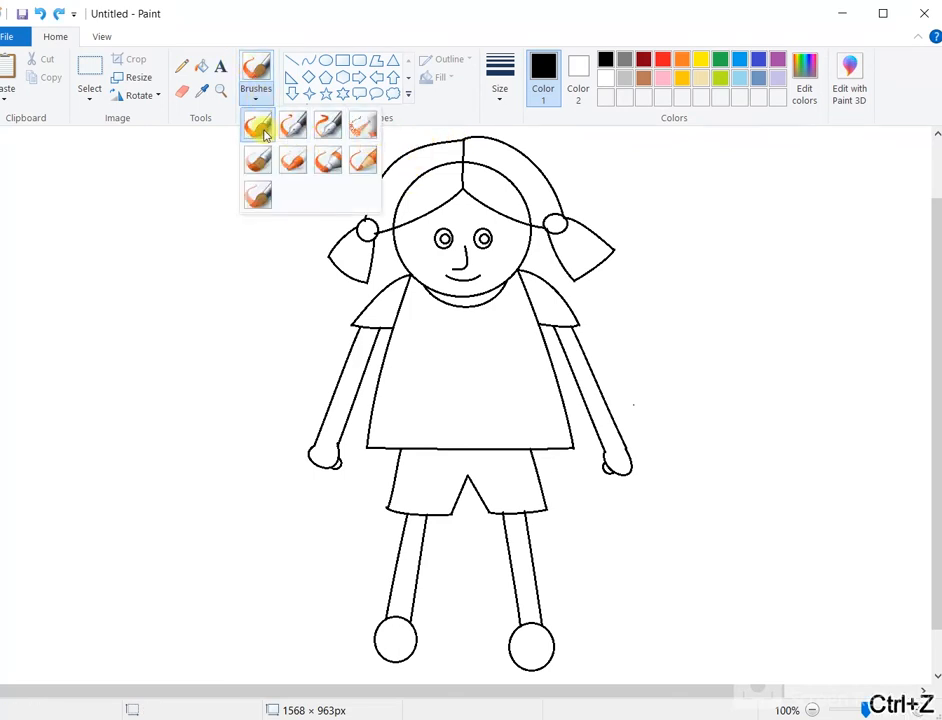
{"action": "left_click", "coordinate": [258, 161]}
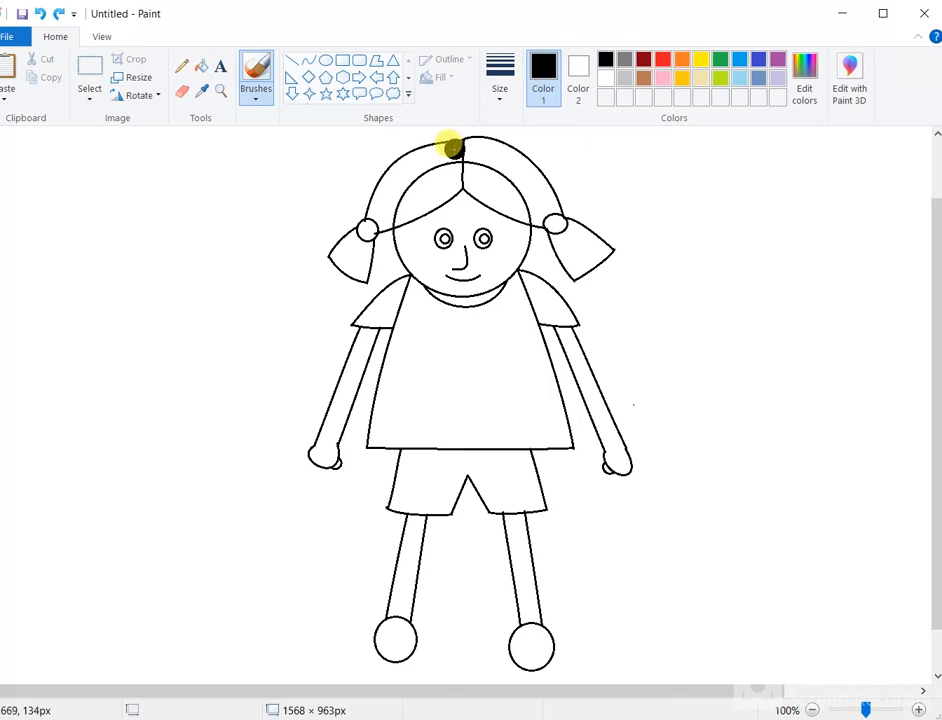
{"action": "key", "text": "ctrl+z"}
{"action": "mouse_move", "coordinate": [456, 148]}
{"action": "left_mouse_down"}
{"action": "mouse_move", "coordinate": [393, 160]}
{"action": "mouse_move", "coordinate": [370, 214]}
{"action": "mouse_move", "coordinate": [401, 213]}
{"action": "mouse_move", "coordinate": [455, 177]}
{"action": "left_mouse_up"}
{"action": "key", "text": "ctrl+z"}
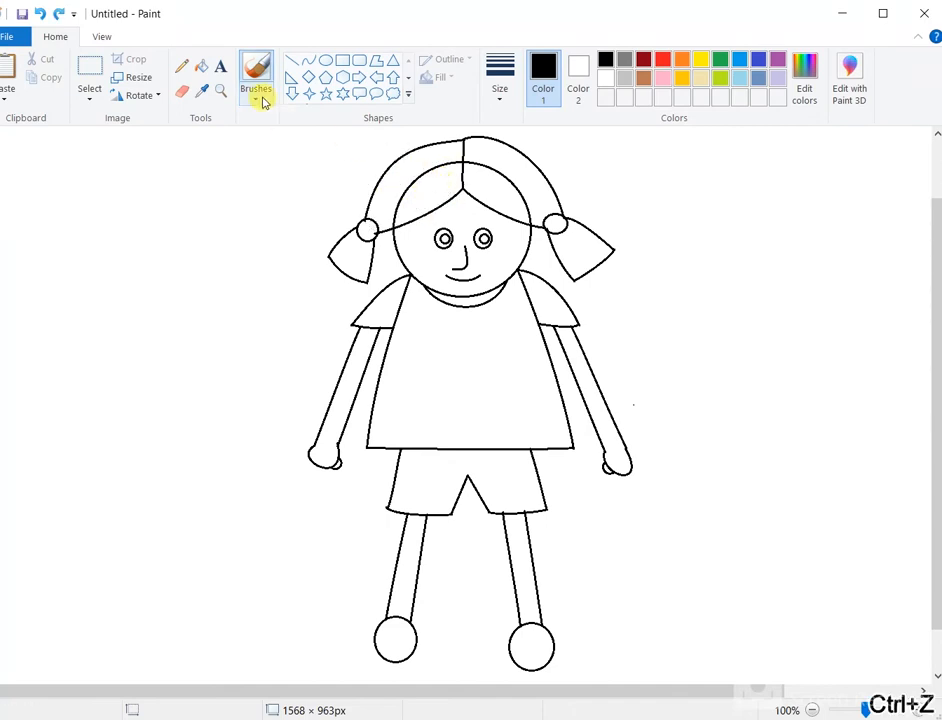
- Shade the hair on both sides of the parting in black with the Crayon brush, down to the hairline
{"action": "left_click", "coordinate": [258, 97]}
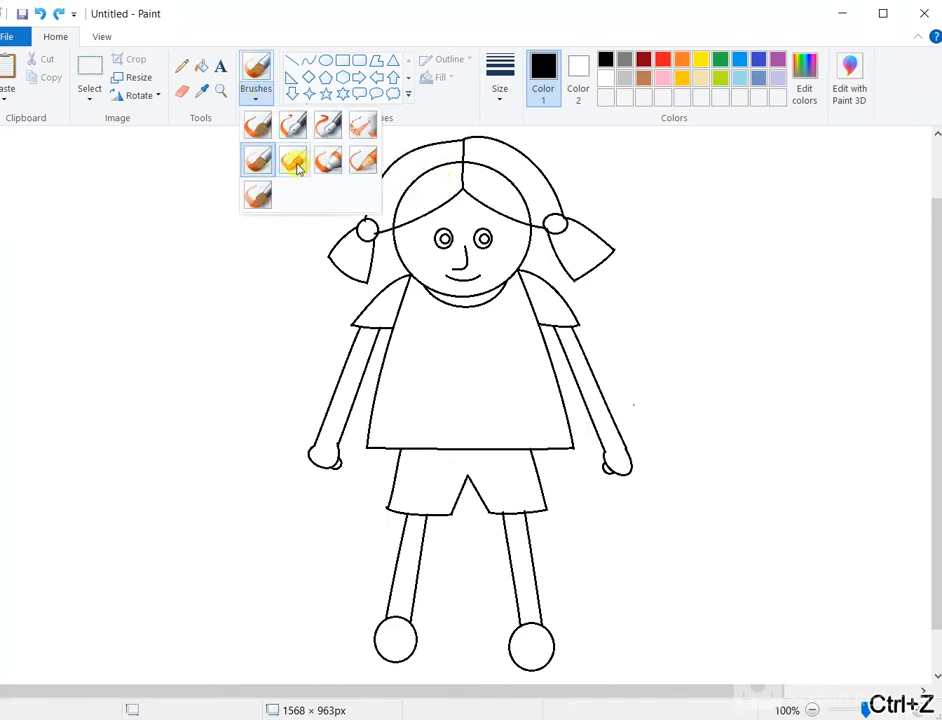
{"action": "left_click", "coordinate": [293, 160]}
{"action": "mouse_move", "coordinate": [459, 148]}
{"action": "left_mouse_down"}
{"action": "mouse_move", "coordinate": [400, 166]}
{"action": "mouse_move", "coordinate": [365, 222]}
{"action": "mouse_move", "coordinate": [445, 172]}
{"action": "mouse_move", "coordinate": [456, 154]}
{"action": "mouse_move", "coordinate": [423, 158]}
{"action": "mouse_move", "coordinate": [377, 215]}
{"action": "mouse_move", "coordinate": [439, 189]}
{"action": "mouse_move", "coordinate": [453, 157]}
{"action": "mouse_move", "coordinate": [422, 170]}
{"action": "mouse_move", "coordinate": [370, 217]}
{"action": "mouse_move", "coordinate": [461, 184]}
{"action": "mouse_move", "coordinate": [450, 168]}
{"action": "mouse_move", "coordinate": [405, 207]}
{"action": "mouse_move", "coordinate": [457, 188]}
{"action": "mouse_move", "coordinate": [441, 183]}
{"action": "mouse_move", "coordinate": [403, 210]}
{"action": "mouse_move", "coordinate": [422, 169]}
{"action": "mouse_move", "coordinate": [455, 139]}
{"action": "mouse_move", "coordinate": [460, 163]}
{"action": "mouse_move", "coordinate": [417, 184]}
{"action": "mouse_move", "coordinate": [459, 139]}
{"action": "mouse_move", "coordinate": [473, 138]}
{"action": "mouse_move", "coordinate": [523, 160]}
{"action": "mouse_move", "coordinate": [556, 215]}
{"action": "mouse_move", "coordinate": [471, 163]}
{"action": "mouse_move", "coordinate": [465, 148]}
{"action": "mouse_move", "coordinate": [512, 168]}
{"action": "mouse_move", "coordinate": [548, 210]}
{"action": "mouse_move", "coordinate": [527, 209]}
{"action": "mouse_move", "coordinate": [459, 156]}
{"action": "mouse_move", "coordinate": [507, 168]}
{"action": "mouse_move", "coordinate": [492, 185]}
{"action": "mouse_move", "coordinate": [454, 158]}
{"action": "mouse_move", "coordinate": [527, 205]}
{"action": "mouse_move", "coordinate": [475, 179]}
{"action": "mouse_move", "coordinate": [511, 204]}
{"action": "mouse_move", "coordinate": [462, 179]}
{"action": "mouse_move", "coordinate": [494, 196]}
{"action": "mouse_move", "coordinate": [431, 182]}
{"action": "mouse_move", "coordinate": [469, 189]}
{"action": "mouse_move", "coordinate": [438, 222]}
{"action": "left_mouse_up"}
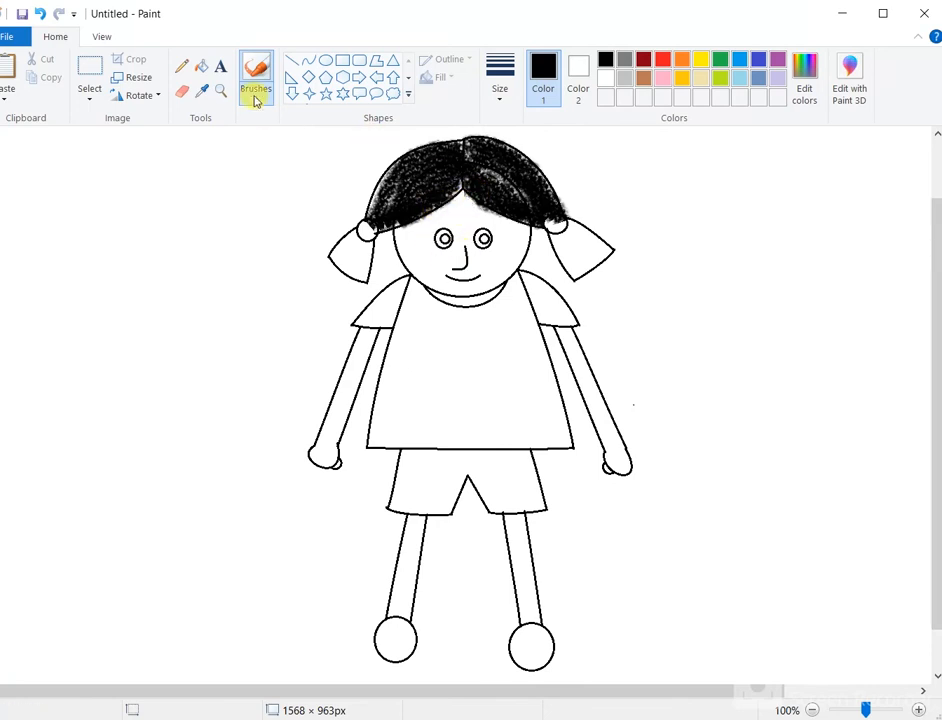
- Mix a custom pink from Rose with red 255, green 30, blue 103, and paint both round hair ties with the standard brush
{"action": "left_click", "coordinate": [662, 79]}
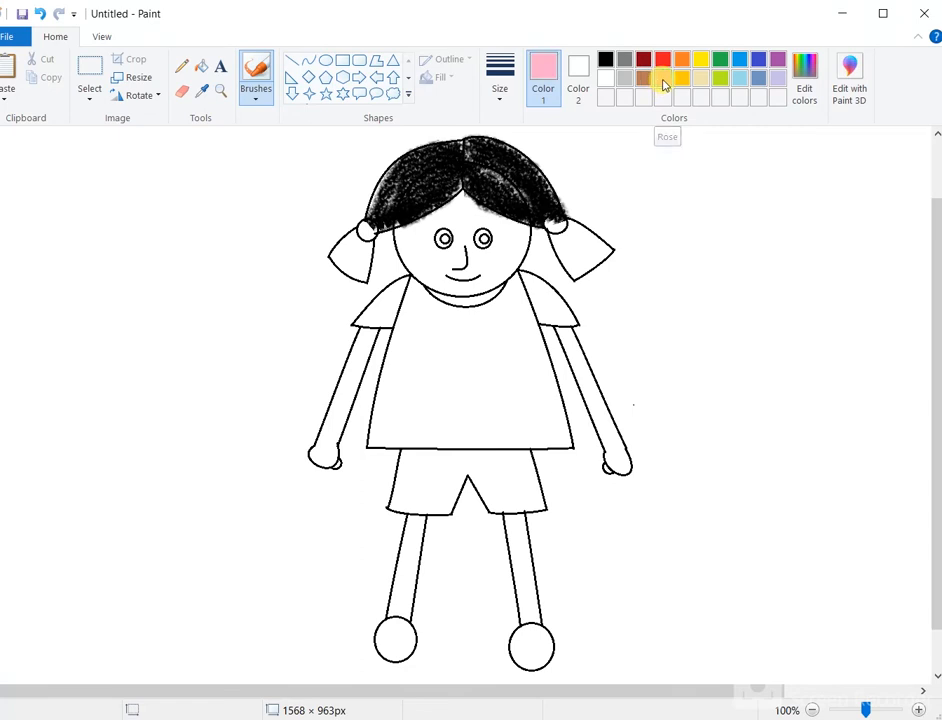
{"action": "left_click", "coordinate": [803, 70]}
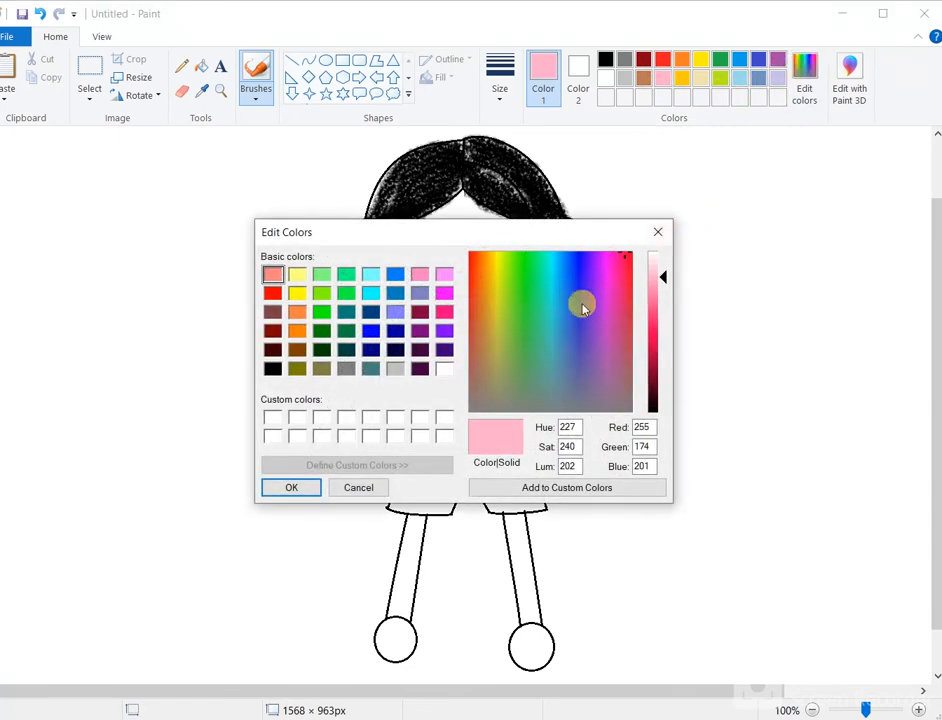
{"action": "left_click_drag", "start_coordinate": [665, 297], "coordinate": [659, 327]}
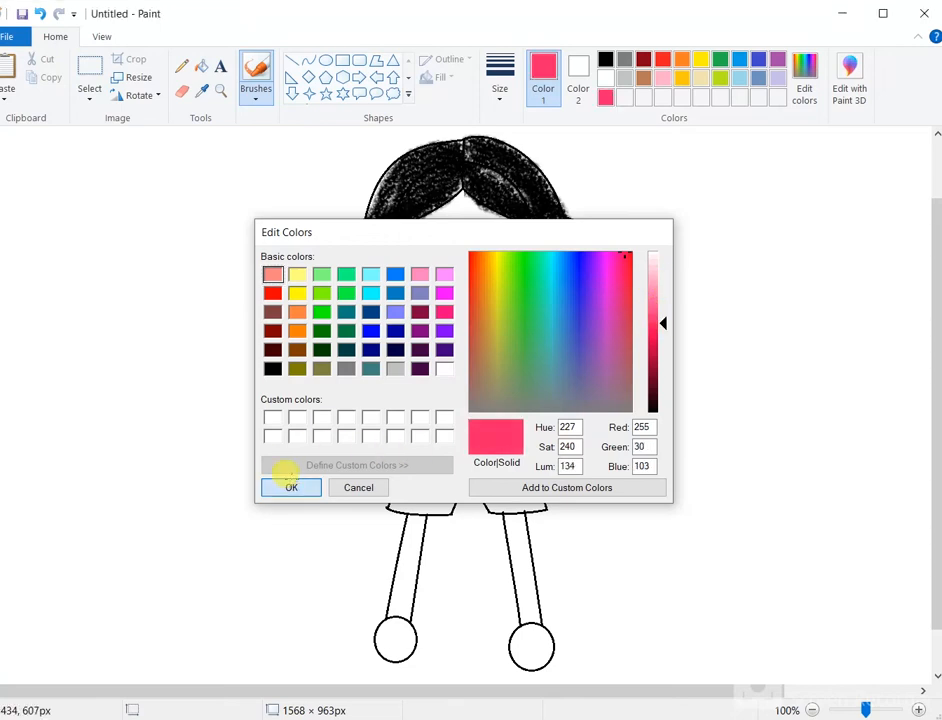
{"action": "left_click", "coordinate": [276, 486]}
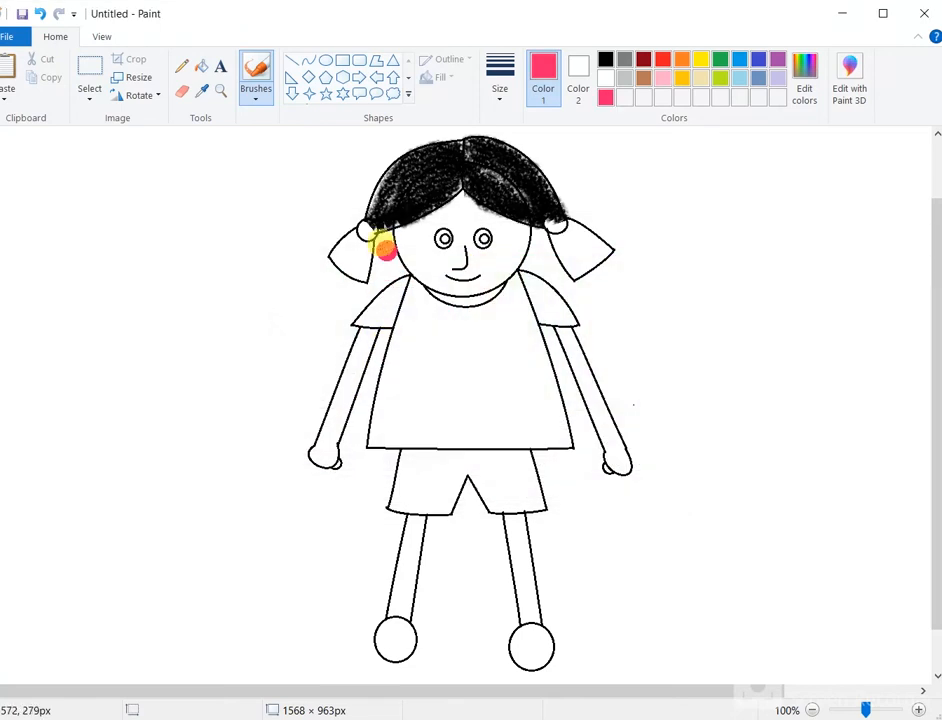
{"action": "left_click", "coordinate": [255, 95]}
{"action": "left_click", "coordinate": [250, 127]}
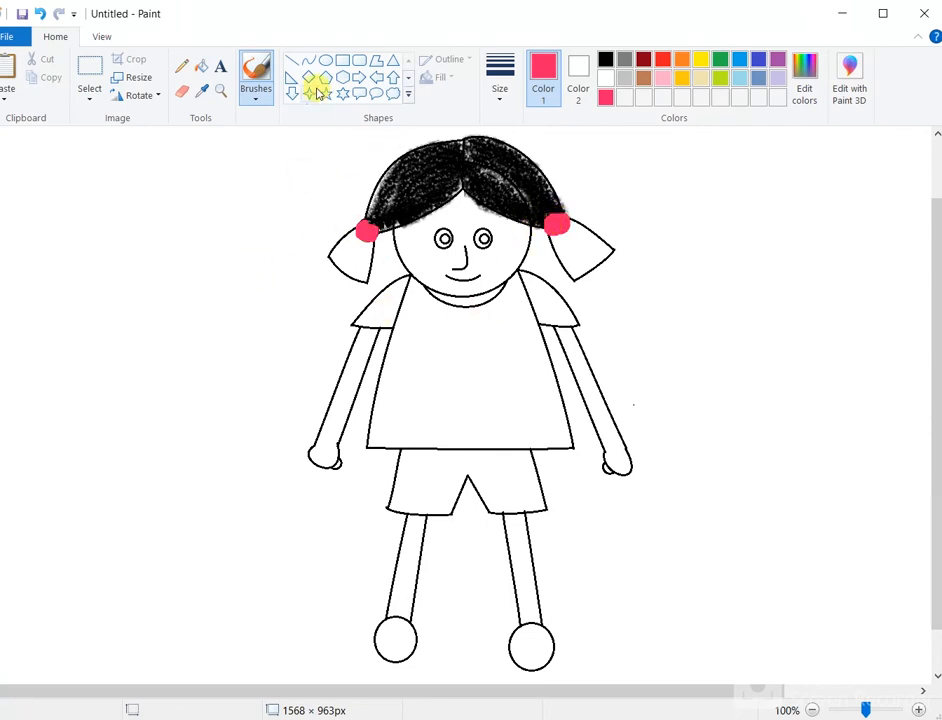
- Shade the left pigtail in black with the Crayon brush, adjusting the brush size to cover its edges and lower tip
{"action": "left_click", "coordinate": [604, 61]}
{"action": "left_click", "coordinate": [258, 98]}
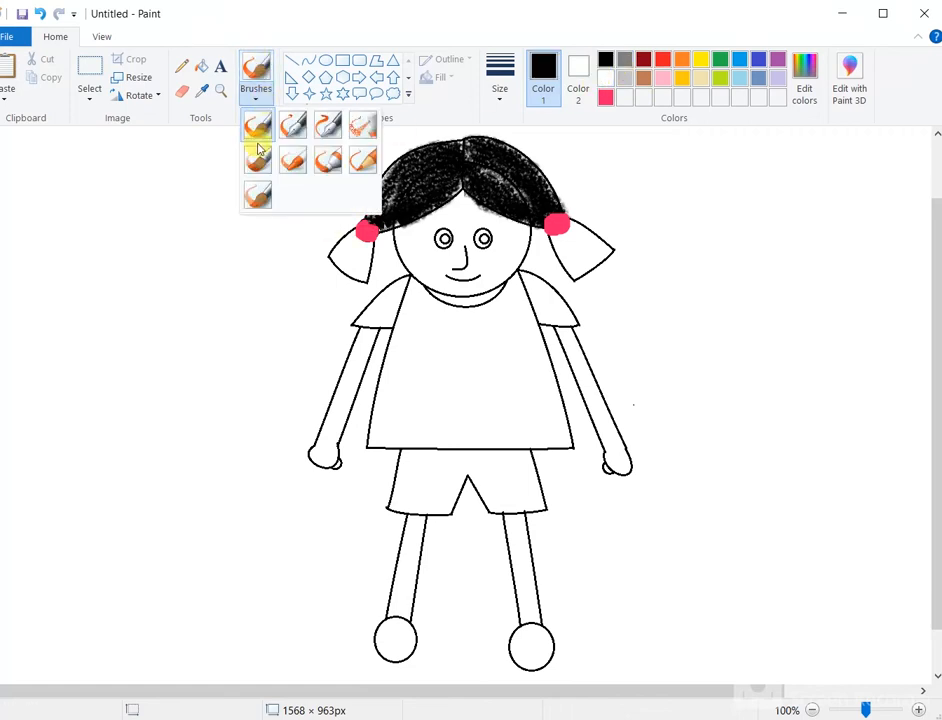
{"action": "left_click", "coordinate": [290, 160]}
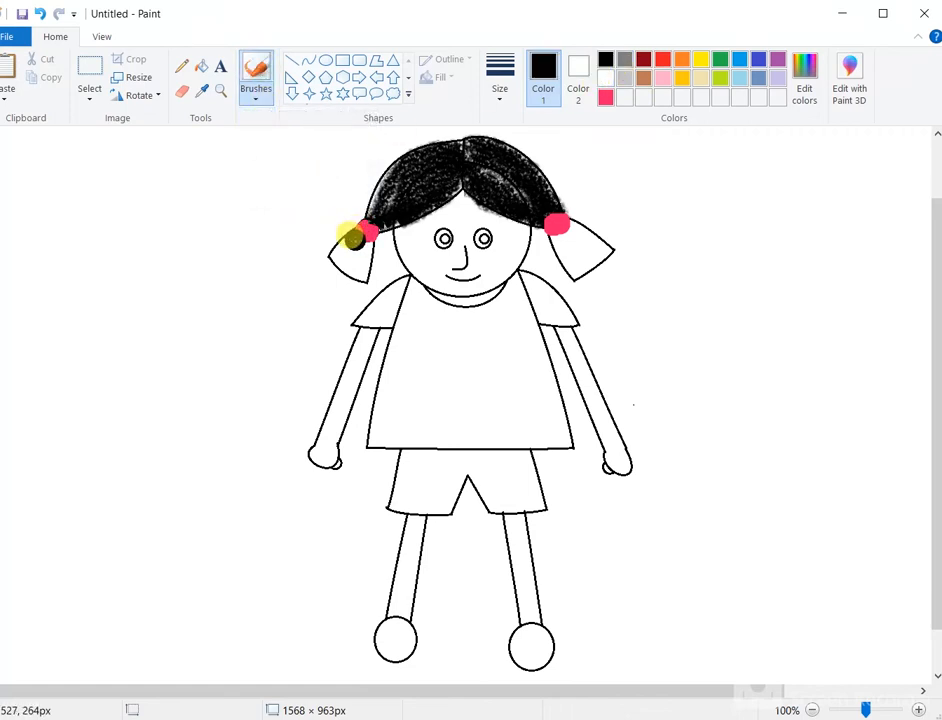
{"action": "left_click_drag", "start_coordinate": [341, 262], "coordinate": [367, 242]}
{"action": "key", "text": "ctrl+z"}
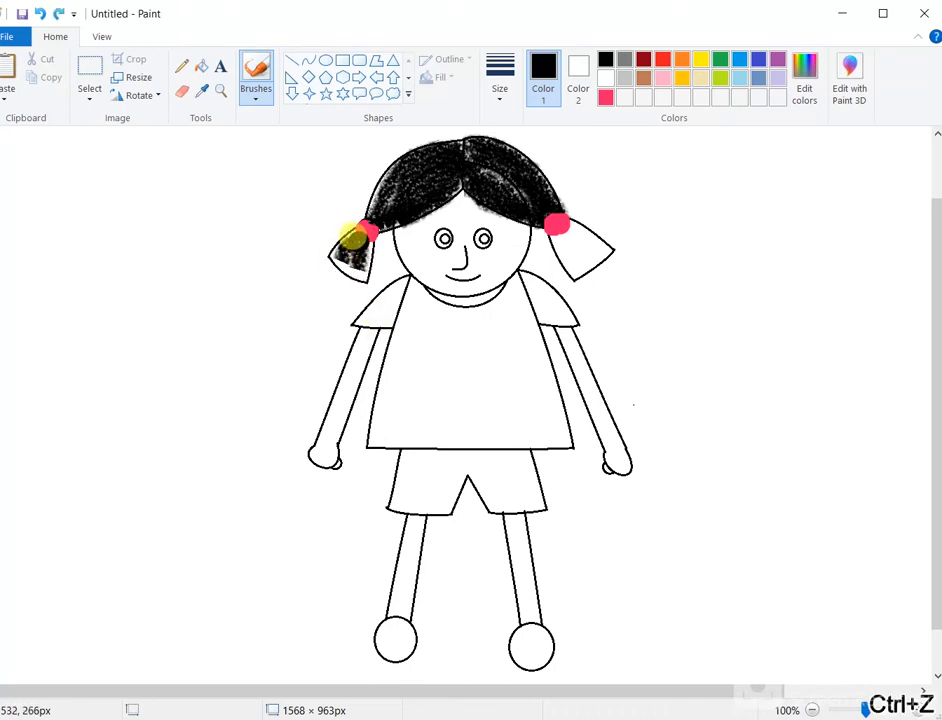
{"action": "left_click", "coordinate": [496, 88]}
{"action": "left_click", "coordinate": [511, 127]}
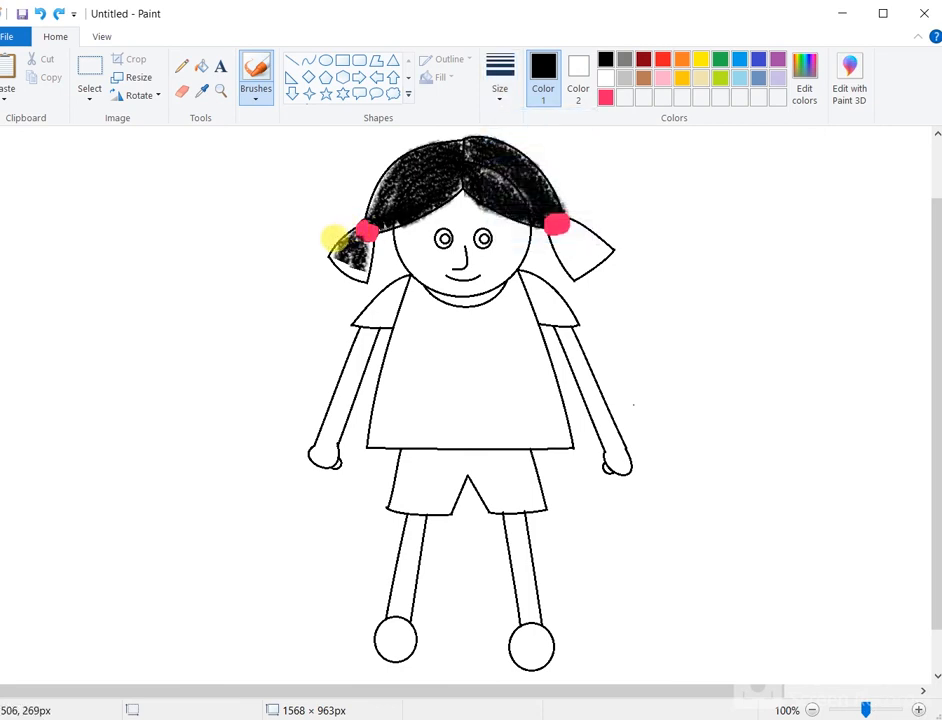
{"action": "left_click_drag", "start_coordinate": [325, 250], "coordinate": [375, 235]}
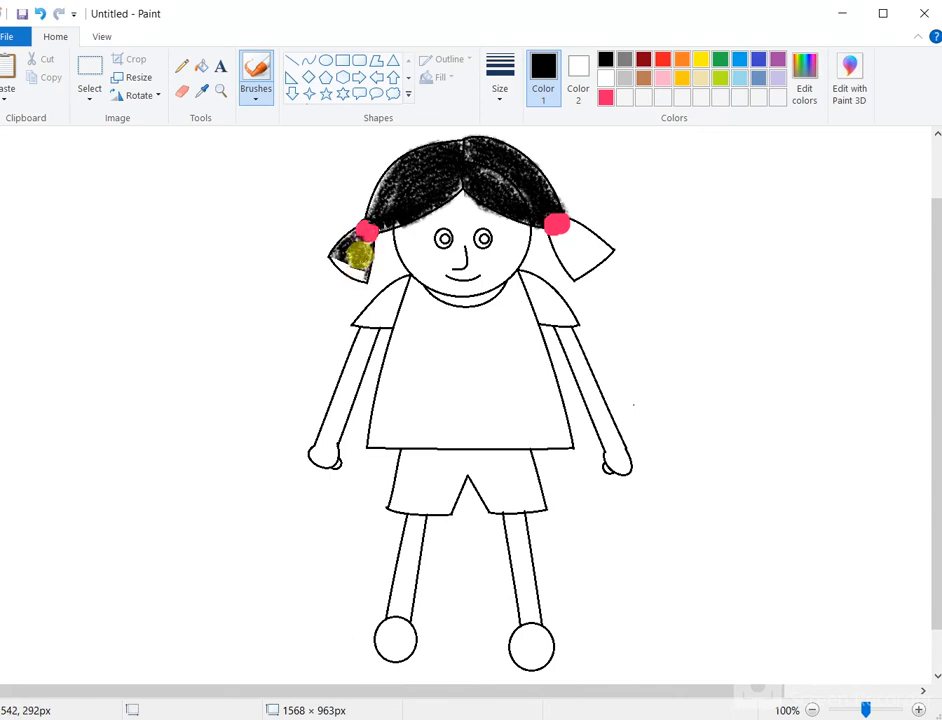
{"action": "left_click", "coordinate": [500, 88]}
{"action": "left_click", "coordinate": [519, 170]}
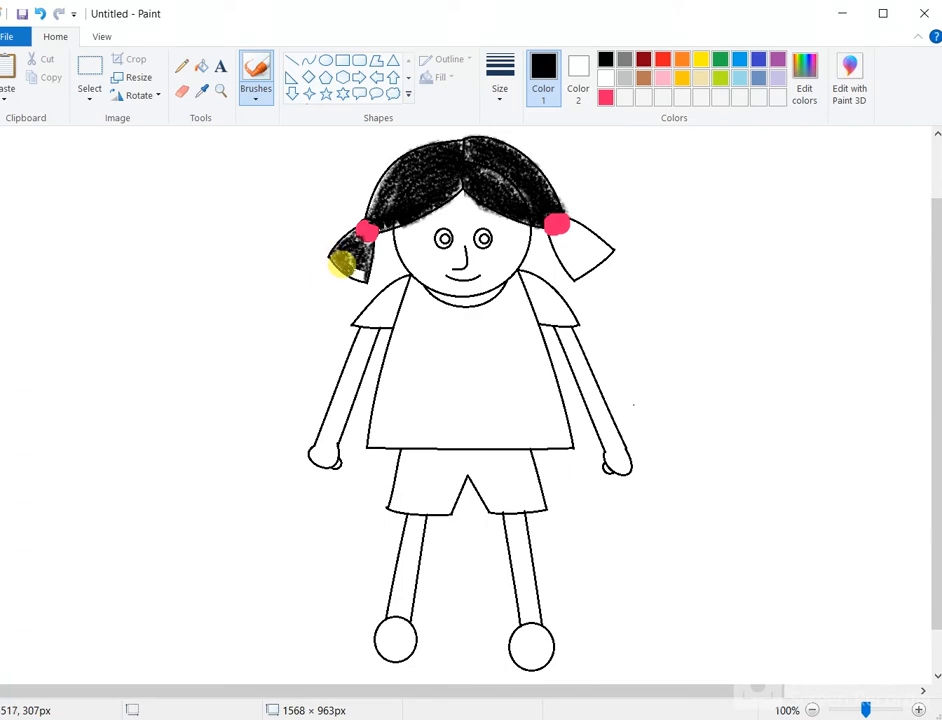
{"action": "mouse_move", "coordinate": [355, 270]}
{"action": "left_mouse_down"}
{"action": "mouse_move", "coordinate": [345, 261]}
{"action": "mouse_move", "coordinate": [360, 272]}
{"action": "left_mouse_up"}
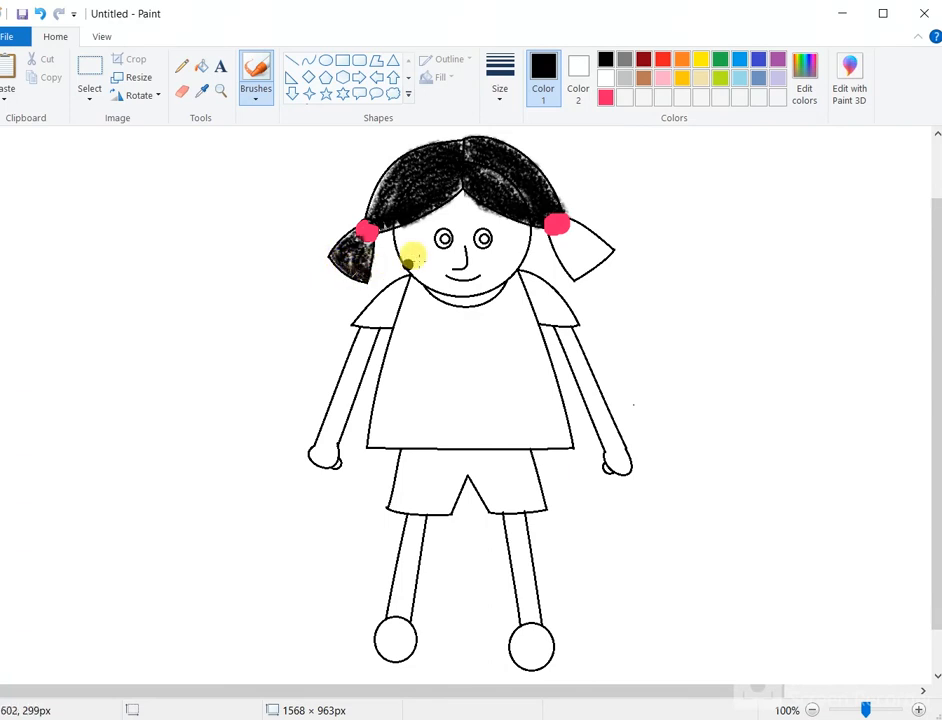
- Shade the right pigtail in black with the Crayon brush, undoing stray strokes until its interior is covered
{"action": "mouse_move", "coordinate": [552, 236]}
{"action": "left_mouse_down"}
{"action": "mouse_move", "coordinate": [558, 256]}
{"action": "mouse_move", "coordinate": [553, 238]}
{"action": "left_mouse_up"}
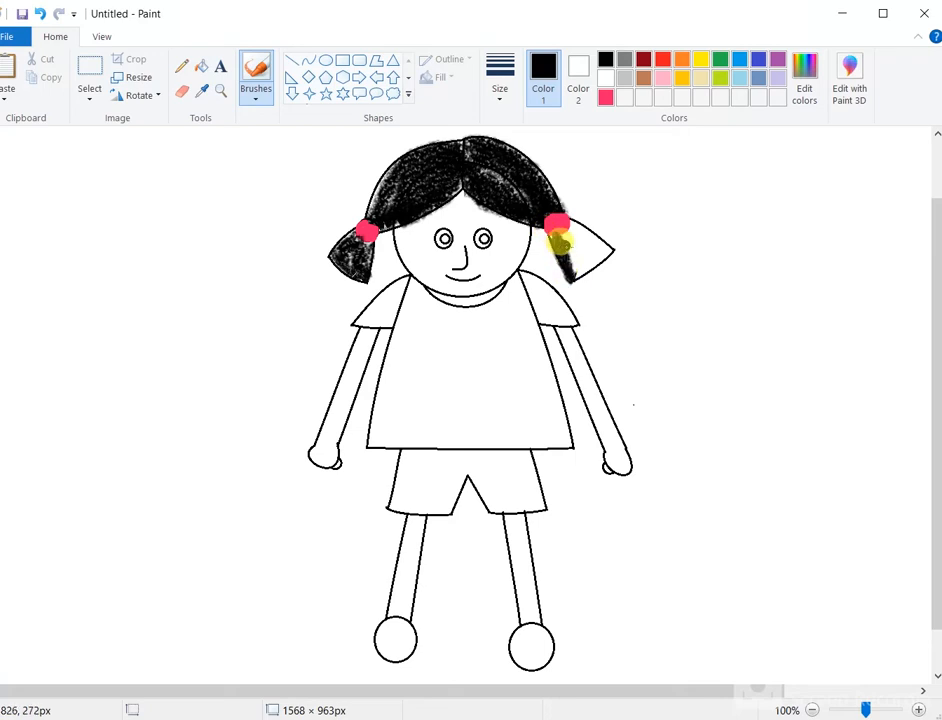
{"action": "key", "text": "ctrl+z"}
{"action": "mouse_move", "coordinate": [582, 238]}
{"action": "left_mouse_down"}
{"action": "mouse_move", "coordinate": [596, 260]}
{"action": "mouse_move", "coordinate": [601, 241]}
{"action": "left_mouse_up"}
{"action": "key", "text": "ctrl+z"}
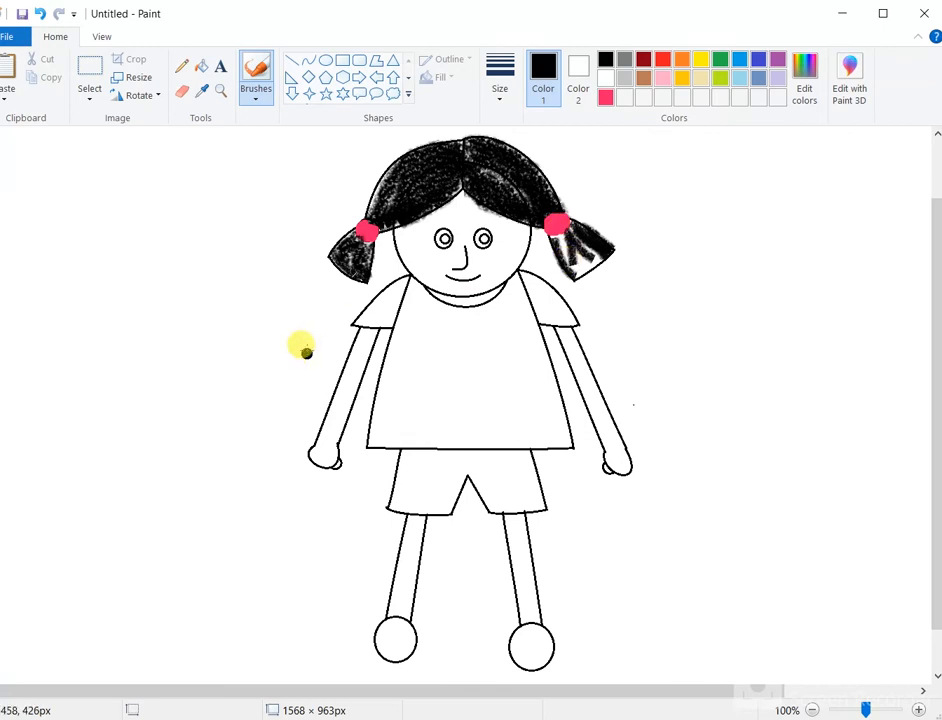
{"action": "key", "text": "ctrl+z"}
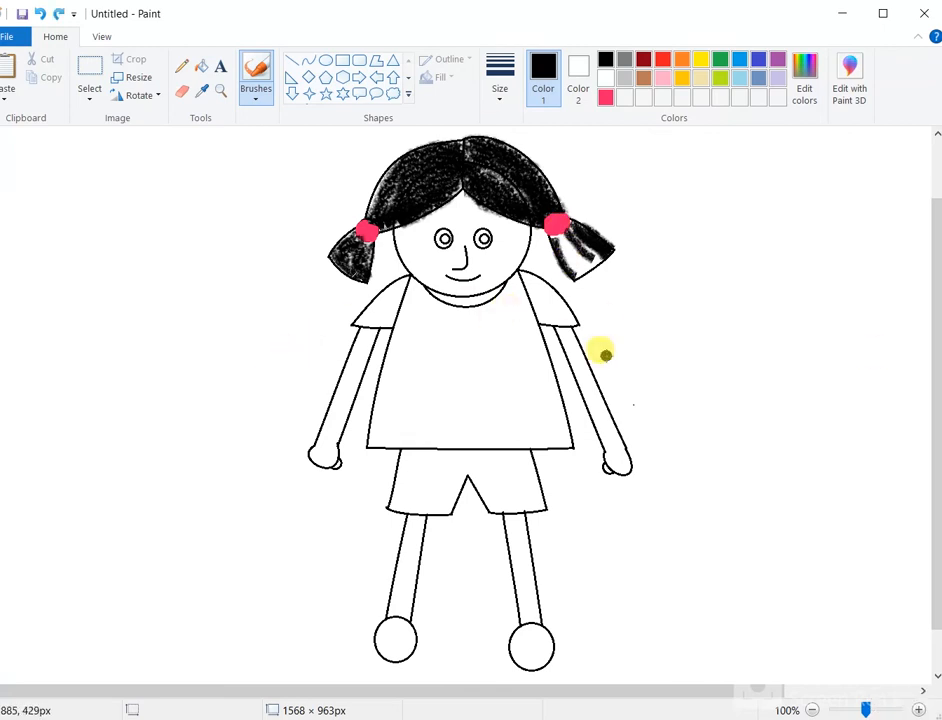
{"action": "mouse_move", "coordinate": [571, 268]}
{"action": "left_mouse_down"}
{"action": "mouse_move", "coordinate": [553, 228]}
{"action": "mouse_move", "coordinate": [571, 259]}
{"action": "mouse_move", "coordinate": [569, 237]}
{"action": "mouse_move", "coordinate": [583, 265]}
{"action": "mouse_move", "coordinate": [567, 227]}
{"action": "mouse_move", "coordinate": [593, 254]}
{"action": "left_mouse_up"}
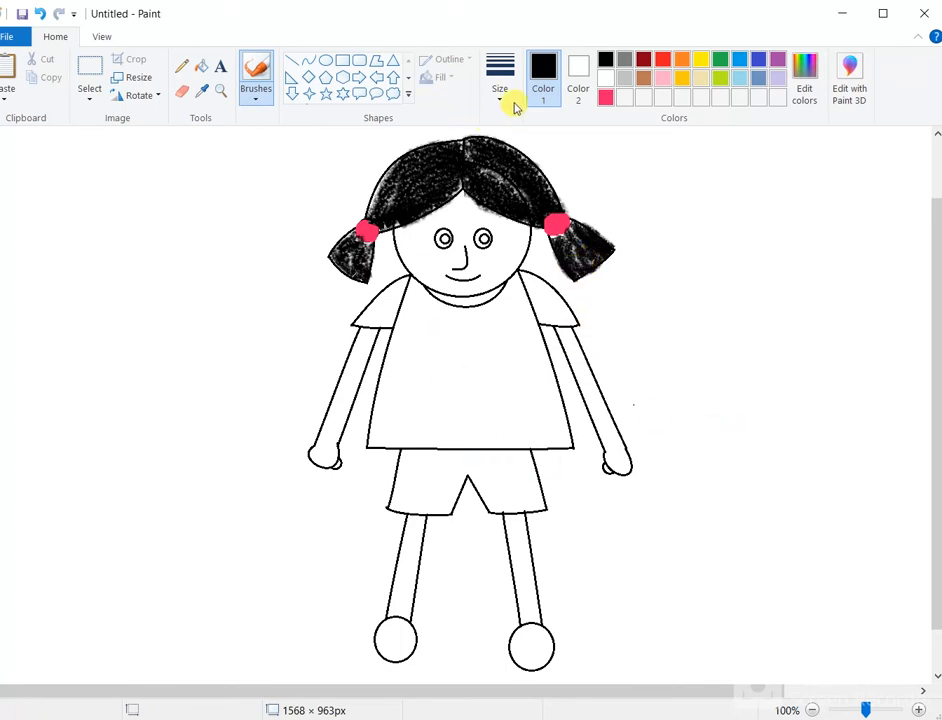
- Shade both shirt sleeves in dark blue with the Crayon brush and run a stroke down the shirt's right edge
{"action": "left_click", "coordinate": [756, 62]}
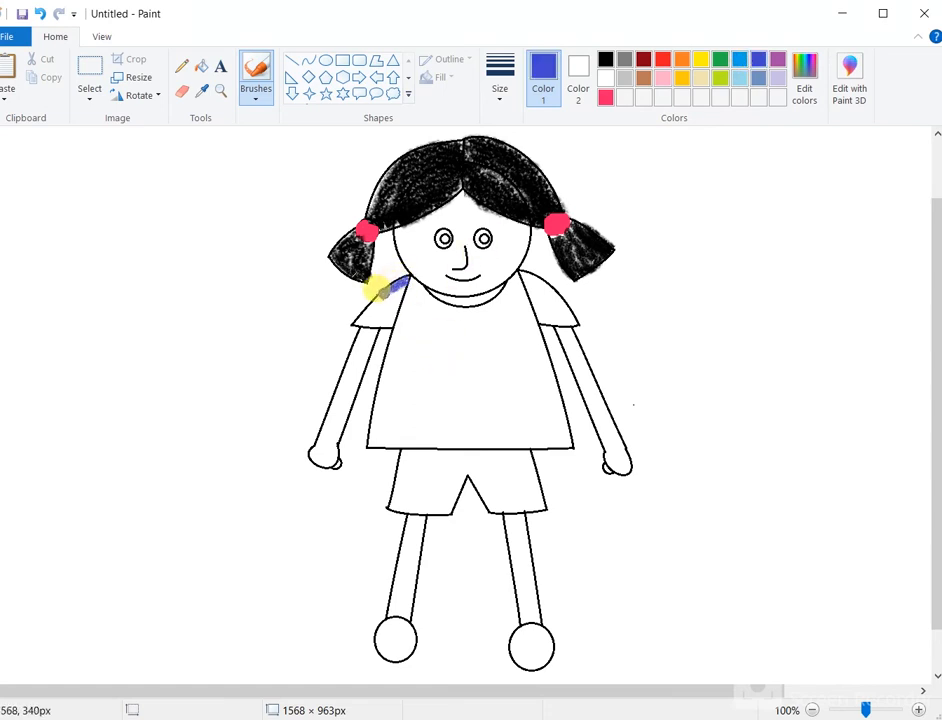
{"action": "mouse_move", "coordinate": [383, 313]}
{"action": "left_mouse_down"}
{"action": "mouse_move", "coordinate": [397, 275]}
{"action": "mouse_move", "coordinate": [356, 311]}
{"action": "mouse_move", "coordinate": [396, 298]}
{"action": "mouse_move", "coordinate": [392, 316]}
{"action": "mouse_move", "coordinate": [356, 322]}
{"action": "mouse_move", "coordinate": [397, 273]}
{"action": "mouse_move", "coordinate": [384, 314]}
{"action": "mouse_move", "coordinate": [366, 312]}
{"action": "mouse_move", "coordinate": [390, 283]}
{"action": "mouse_move", "coordinate": [374, 311]}
{"action": "mouse_move", "coordinate": [384, 283]}
{"action": "mouse_move", "coordinate": [363, 298]}
{"action": "mouse_move", "coordinate": [358, 317]}
{"action": "mouse_move", "coordinate": [421, 289]}
{"action": "mouse_move", "coordinate": [410, 279]}
{"action": "mouse_move", "coordinate": [436, 306]}
{"action": "mouse_move", "coordinate": [488, 311]}
{"action": "left_mouse_up"}
{"action": "key", "text": "ctrl+z"}
{"action": "key", "text": "ctrl+z"}
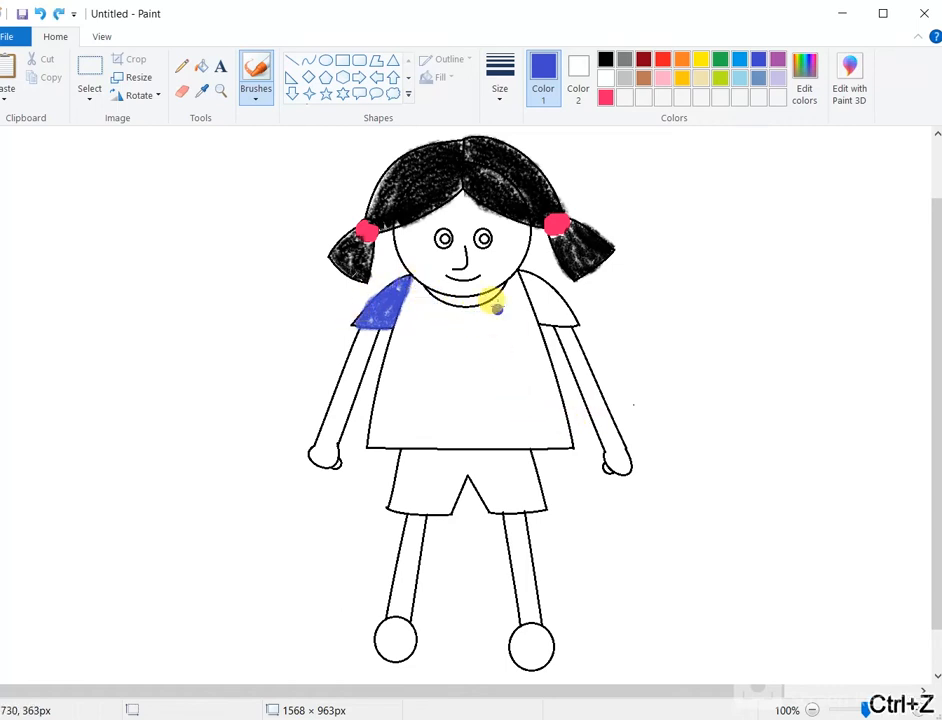
{"action": "left_click_drag", "start_coordinate": [511, 274], "coordinate": [572, 447]}
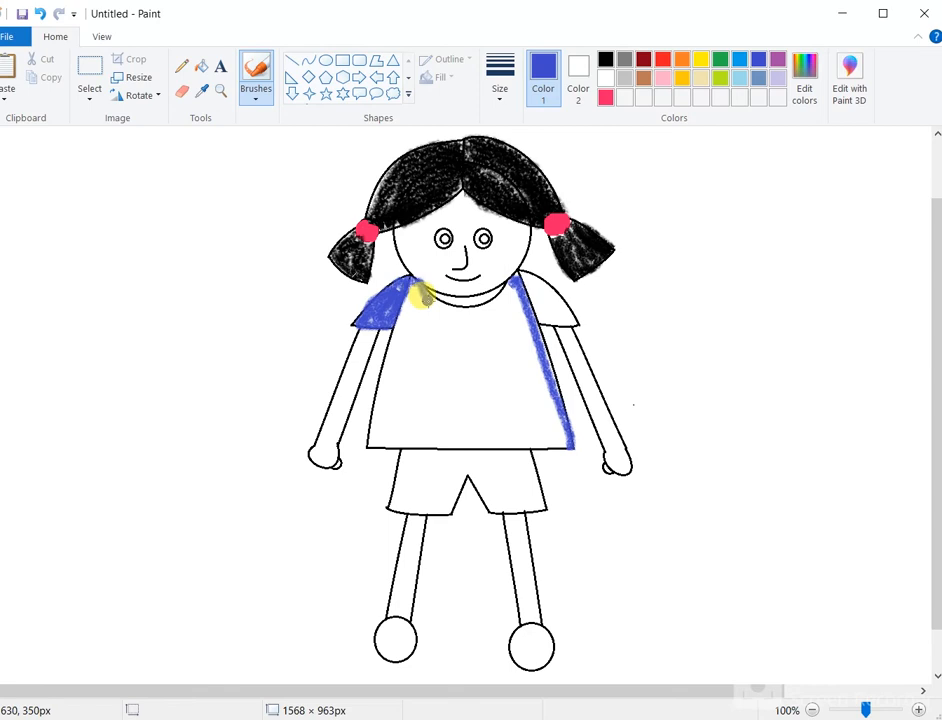
{"action": "key", "text": "ctrl+z"}
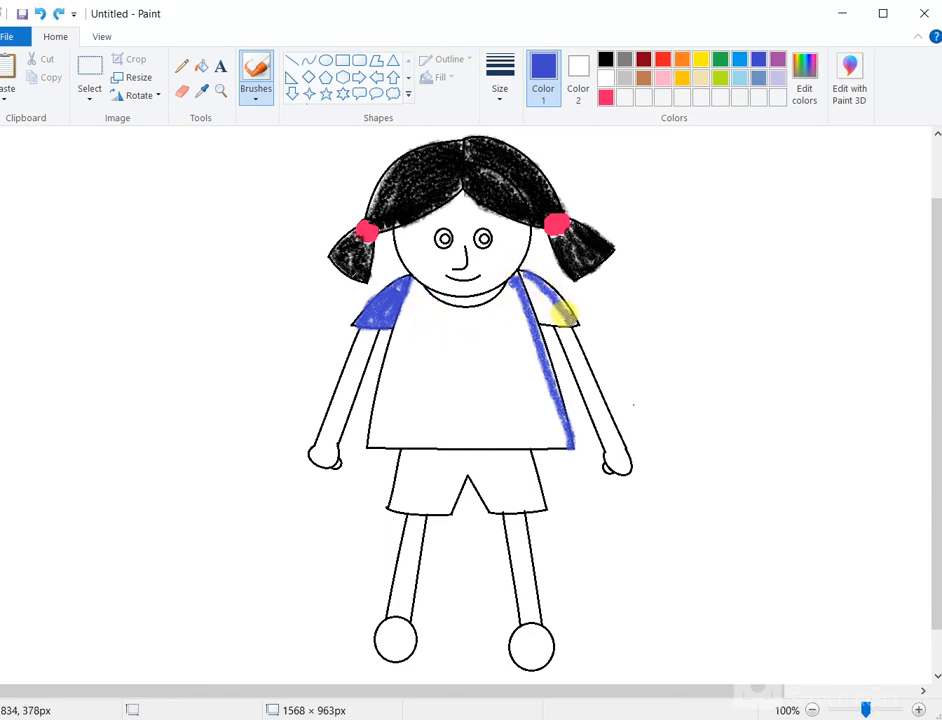
{"action": "mouse_move", "coordinate": [519, 268]}
{"action": "left_mouse_down"}
{"action": "mouse_move", "coordinate": [546, 310]}
{"action": "mouse_move", "coordinate": [540, 291]}
{"action": "mouse_move", "coordinate": [562, 313]}
{"action": "left_mouse_up"}
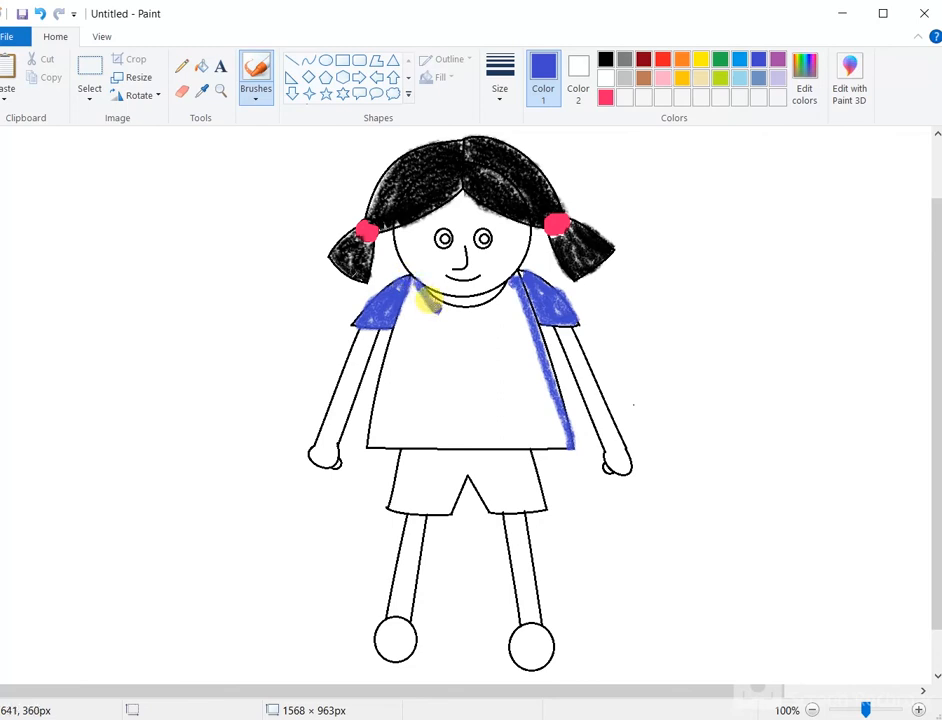
- Fill the shirt body in the same blue using the largest Crayon brush size, from the neckline to the hem
{"action": "left_click", "coordinate": [505, 97]}
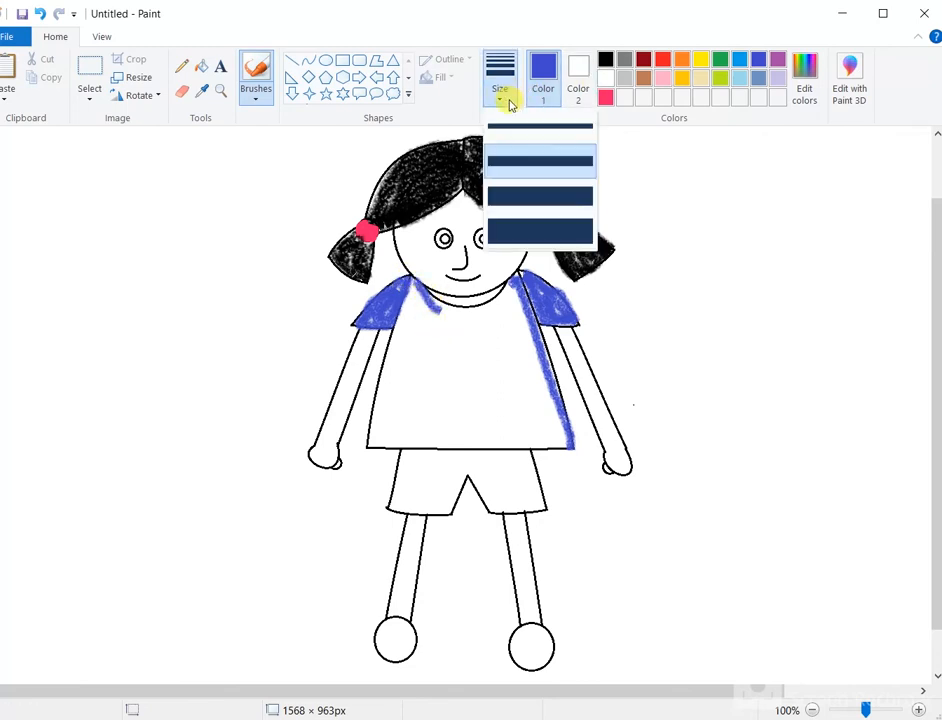
{"action": "left_click", "coordinate": [524, 227]}
{"action": "mouse_move", "coordinate": [410, 287]}
{"action": "left_mouse_down"}
{"action": "mouse_move", "coordinate": [411, 327]}
{"action": "mouse_move", "coordinate": [379, 435]}
{"action": "mouse_move", "coordinate": [552, 433]}
{"action": "mouse_move", "coordinate": [504, 283]}
{"action": "mouse_move", "coordinate": [500, 298]}
{"action": "mouse_move", "coordinate": [470, 313]}
{"action": "mouse_move", "coordinate": [419, 296]}
{"action": "mouse_move", "coordinate": [418, 317]}
{"action": "mouse_move", "coordinate": [439, 324]}
{"action": "mouse_move", "coordinate": [489, 305]}
{"action": "mouse_move", "coordinate": [496, 314]}
{"action": "mouse_move", "coordinate": [476, 332]}
{"action": "mouse_move", "coordinate": [416, 338]}
{"action": "mouse_move", "coordinate": [484, 344]}
{"action": "mouse_move", "coordinate": [513, 323]}
{"action": "mouse_move", "coordinate": [488, 358]}
{"action": "mouse_move", "coordinate": [405, 357]}
{"action": "mouse_move", "coordinate": [522, 362]}
{"action": "mouse_move", "coordinate": [491, 373]}
{"action": "mouse_move", "coordinate": [396, 374]}
{"action": "mouse_move", "coordinate": [463, 394]}
{"action": "mouse_move", "coordinate": [523, 375]}
{"action": "mouse_move", "coordinate": [537, 423]}
{"action": "mouse_move", "coordinate": [503, 377]}
{"action": "mouse_move", "coordinate": [522, 441]}
{"action": "mouse_move", "coordinate": [483, 390]}
{"action": "mouse_move", "coordinate": [473, 413]}
{"action": "mouse_move", "coordinate": [451, 417]}
{"action": "mouse_move", "coordinate": [421, 388]}
{"action": "mouse_move", "coordinate": [426, 413]}
{"action": "mouse_move", "coordinate": [413, 381]}
{"action": "mouse_move", "coordinate": [412, 422]}
{"action": "mouse_move", "coordinate": [401, 383]}
{"action": "mouse_move", "coordinate": [391, 422]}
{"action": "mouse_move", "coordinate": [444, 436]}
{"action": "mouse_move", "coordinate": [446, 408]}
{"action": "mouse_move", "coordinate": [430, 418]}
{"action": "mouse_move", "coordinate": [462, 395]}
{"action": "mouse_move", "coordinate": [416, 428]}
{"action": "mouse_move", "coordinate": [440, 408]}
{"action": "mouse_move", "coordinate": [376, 343]}
{"action": "mouse_move", "coordinate": [397, 305]}
{"action": "mouse_move", "coordinate": [376, 404]}
{"action": "left_mouse_up"}
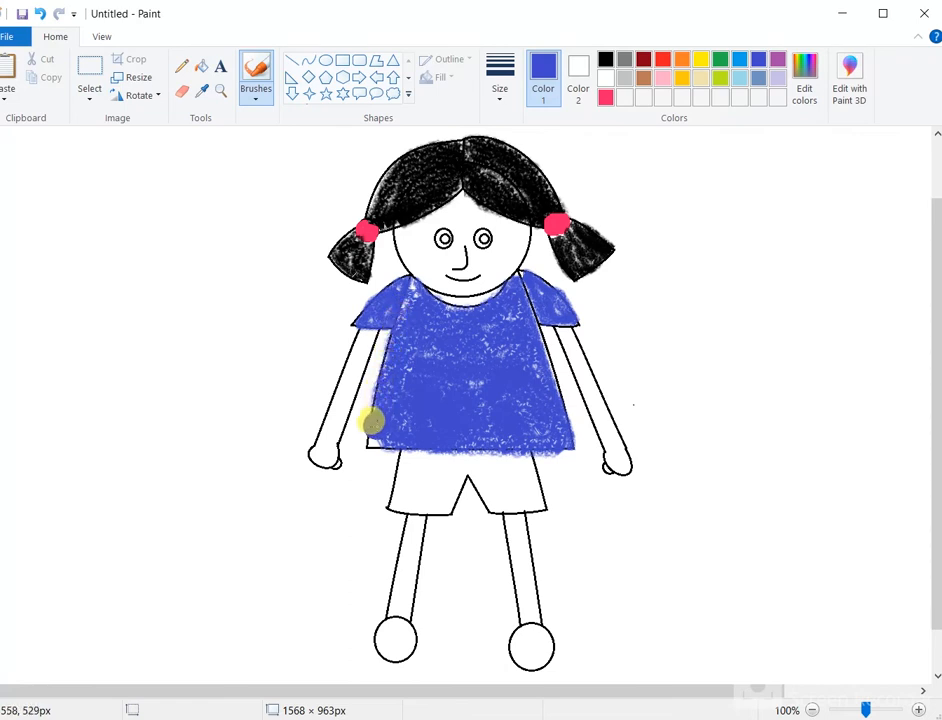
{"action": "left_click_drag", "start_coordinate": [425, 307], "coordinate": [409, 288]}
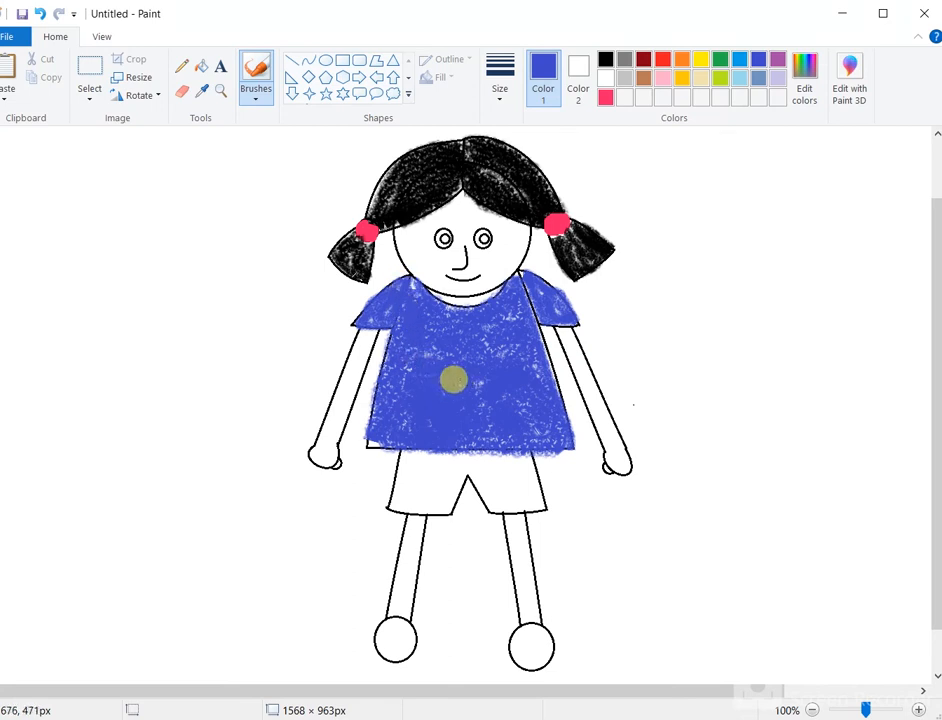
- Shade both legs of the shorts in red with the Crayon brush, undoing strokes that run outside the outline
{"action": "left_click", "coordinate": [661, 59]}
{"action": "left_click_drag", "start_coordinate": [408, 461], "coordinate": [383, 543]}
{"action": "key", "text": "ctrl+z"}
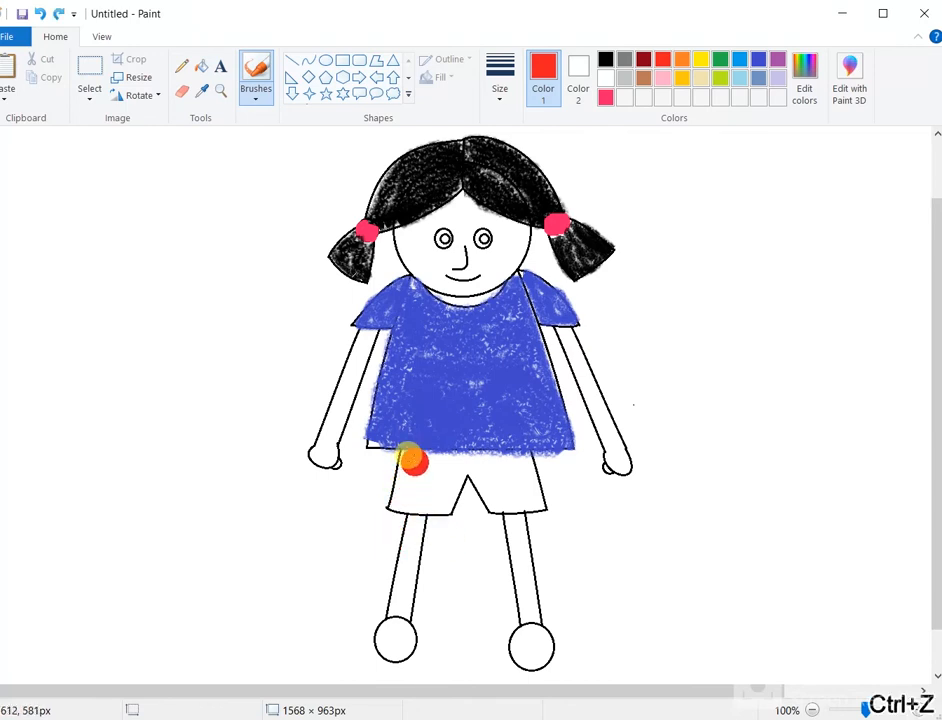
{"action": "mouse_move", "coordinate": [406, 446]}
{"action": "left_mouse_down"}
{"action": "mouse_move", "coordinate": [393, 492]}
{"action": "mouse_move", "coordinate": [414, 498]}
{"action": "mouse_move", "coordinate": [440, 497]}
{"action": "mouse_move", "coordinate": [451, 458]}
{"action": "mouse_move", "coordinate": [418, 462]}
{"action": "mouse_move", "coordinate": [429, 477]}
{"action": "mouse_move", "coordinate": [463, 452]}
{"action": "mouse_move", "coordinate": [517, 452]}
{"action": "mouse_move", "coordinate": [532, 485]}
{"action": "mouse_move", "coordinate": [515, 498]}
{"action": "mouse_move", "coordinate": [479, 488]}
{"action": "mouse_move", "coordinate": [463, 465]}
{"action": "mouse_move", "coordinate": [486, 493]}
{"action": "mouse_move", "coordinate": [527, 500]}
{"action": "mouse_move", "coordinate": [529, 475]}
{"action": "mouse_move", "coordinate": [516, 458]}
{"action": "mouse_move", "coordinate": [482, 460]}
{"action": "mouse_move", "coordinate": [509, 479]}
{"action": "mouse_move", "coordinate": [515, 472]}
{"action": "left_mouse_up"}
{"action": "key", "text": "ctrl+z"}
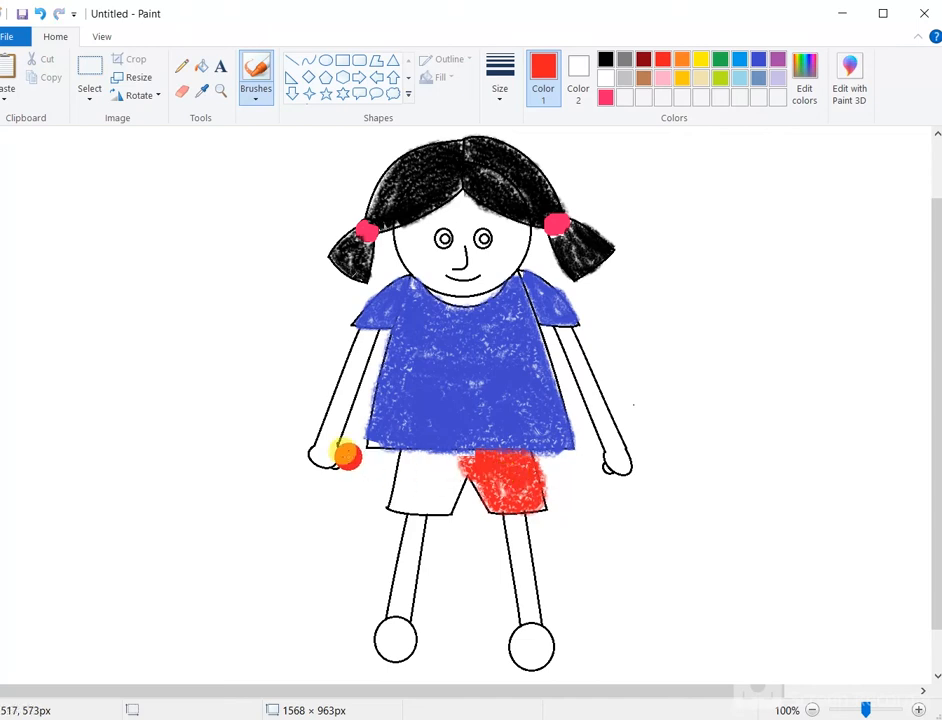
{"action": "mouse_move", "coordinate": [427, 461]}
{"action": "left_mouse_down"}
{"action": "mouse_move", "coordinate": [395, 498]}
{"action": "mouse_move", "coordinate": [434, 500]}
{"action": "mouse_move", "coordinate": [456, 467]}
{"action": "mouse_move", "coordinate": [413, 483]}
{"action": "mouse_move", "coordinate": [429, 474]}
{"action": "mouse_move", "coordinate": [456, 531]}
{"action": "mouse_move", "coordinate": [444, 533]}
{"action": "mouse_move", "coordinate": [401, 508]}
{"action": "left_mouse_up"}
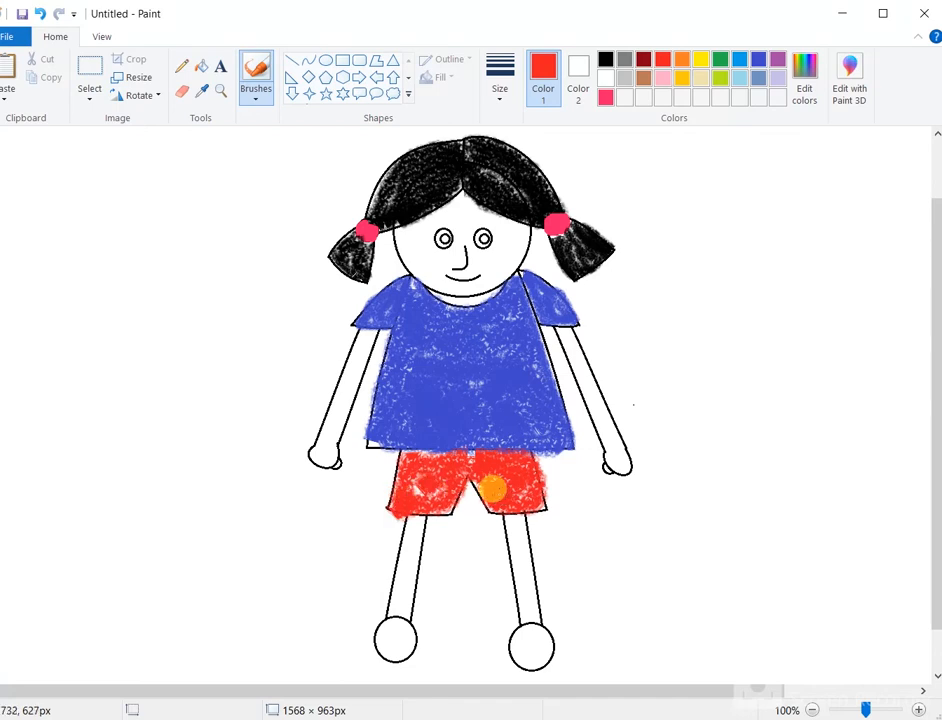
{"action": "key", "text": "ctrl+z"}
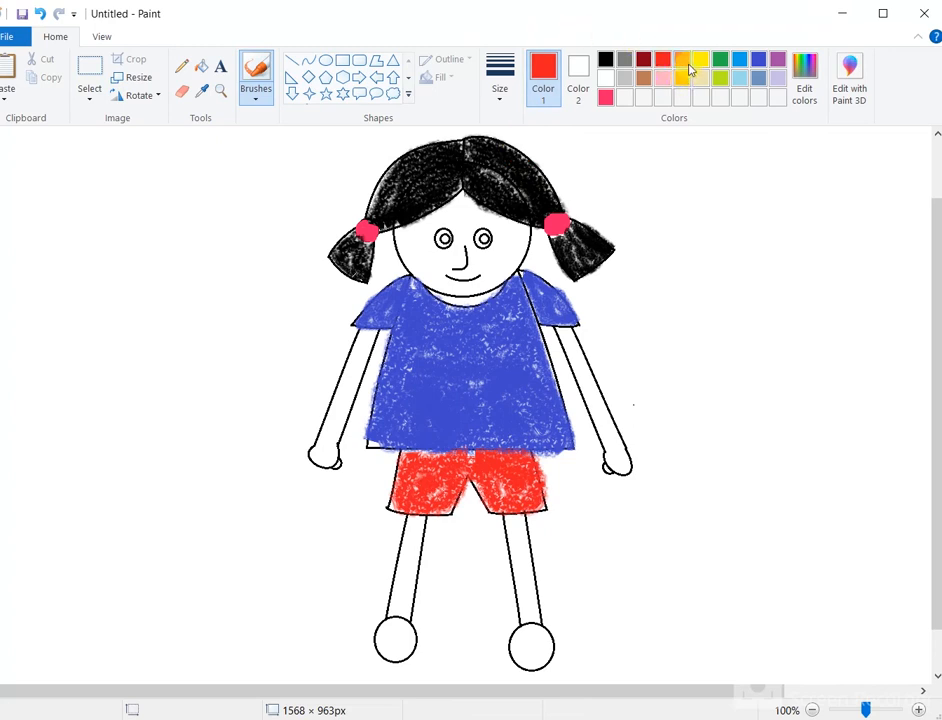
- Try light pink and gold for the skin, and mix a pale pink with red 255, green 202, blue 219
{"action": "left_click", "coordinate": [663, 81]}
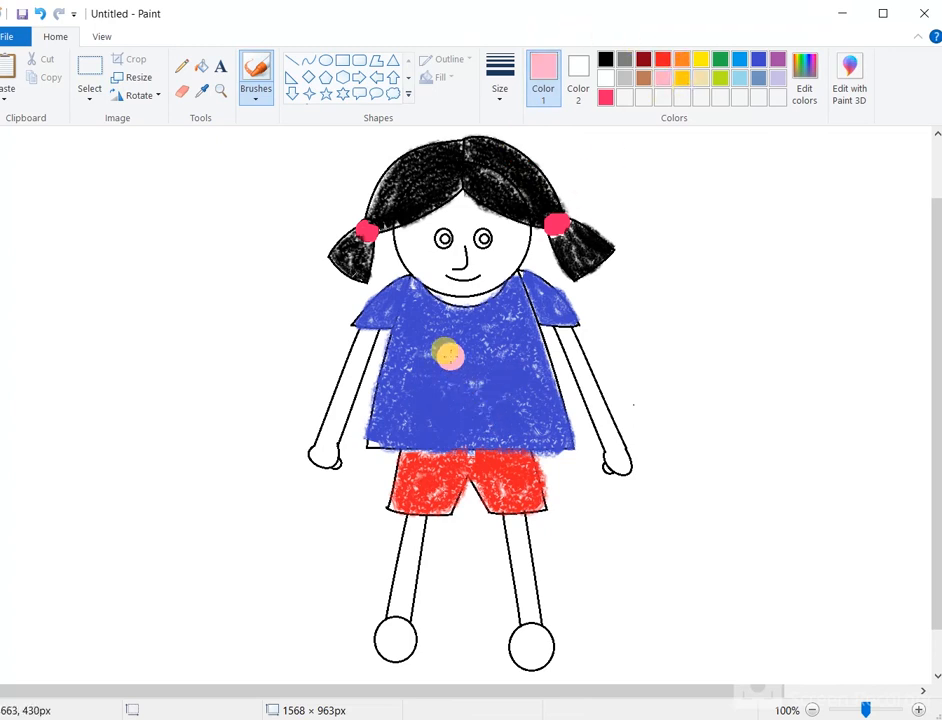
{"action": "left_click", "coordinate": [682, 78]}
{"action": "key", "text": "ctrl+z"}
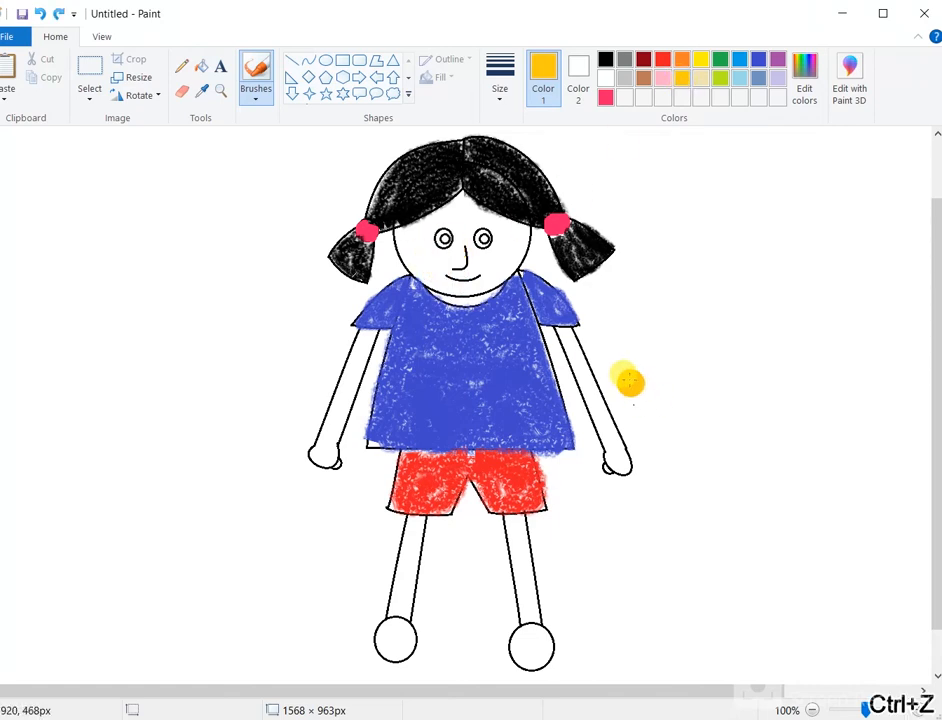
{"action": "left_click", "coordinate": [804, 78]}
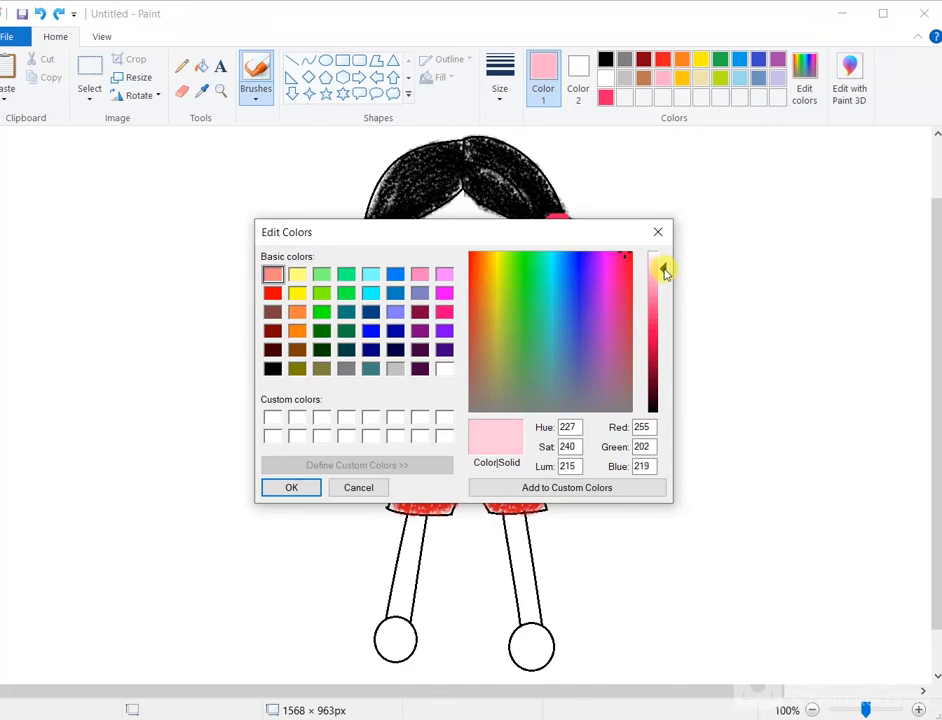
{"action": "left_click", "coordinate": [277, 486]}
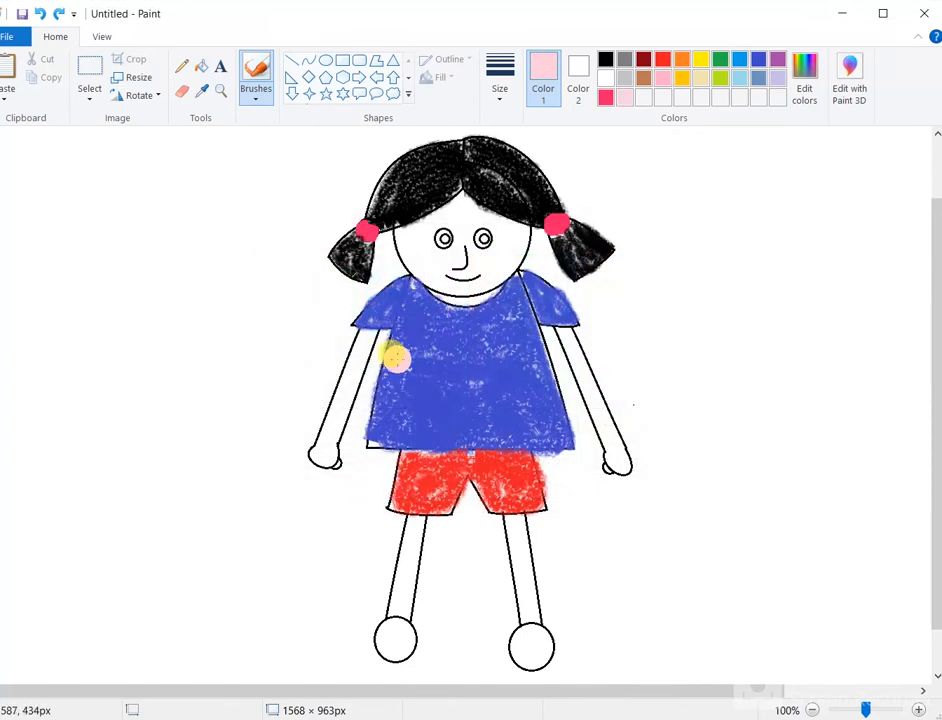
- Reduce the brush to the second-smallest size and try the pale pink on the left arm
{"action": "left_click", "coordinate": [500, 76]}
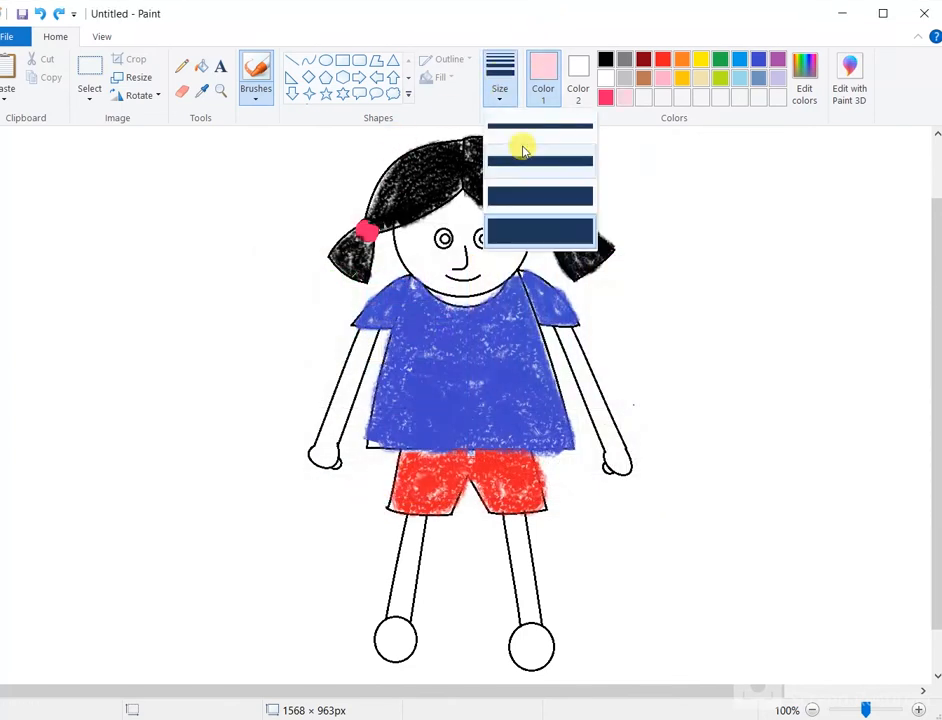
{"action": "left_click", "coordinate": [522, 150]}
{"action": "left_click", "coordinate": [557, 222]}
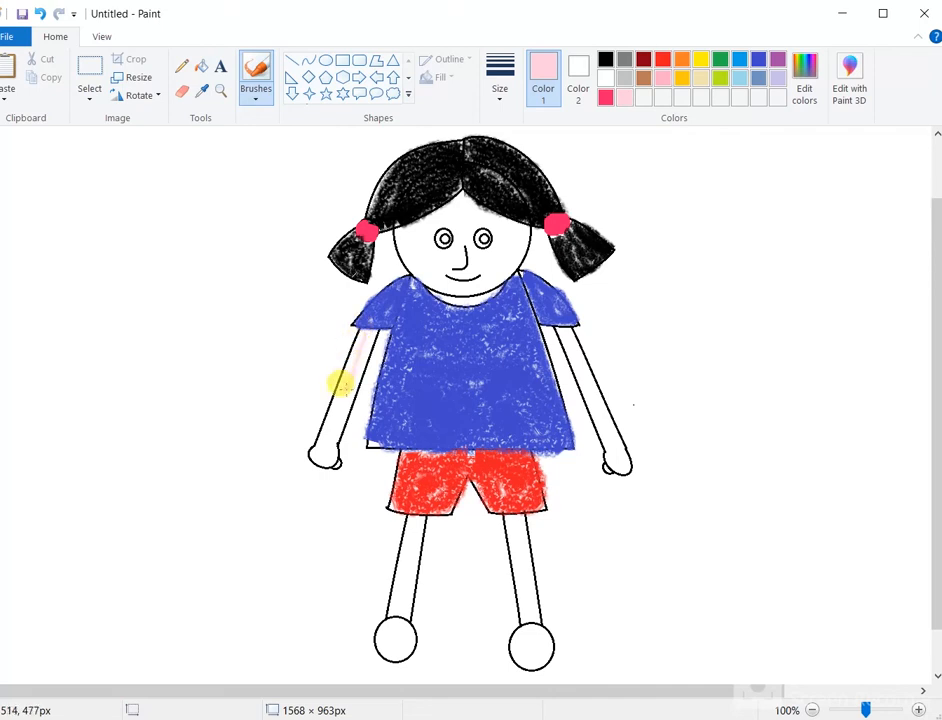
{"action": "key", "text": "ctrl+z"}
{"action": "left_click", "coordinate": [505, 90]}
{"action": "left_click", "coordinate": [515, 158]}
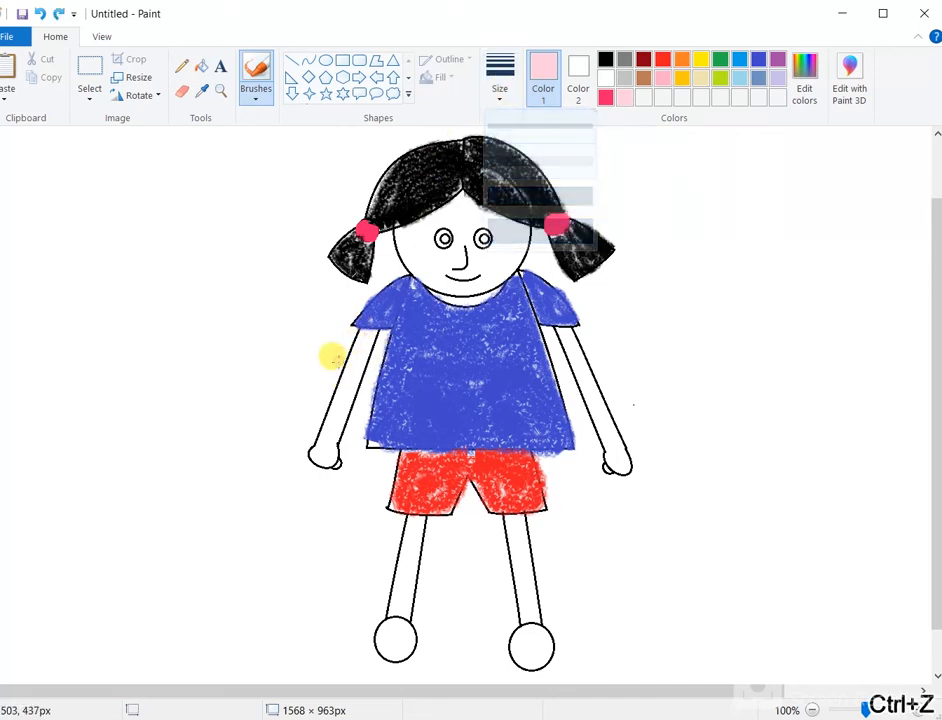
{"action": "left_click_drag", "start_coordinate": [347, 358], "coordinate": [322, 442]}
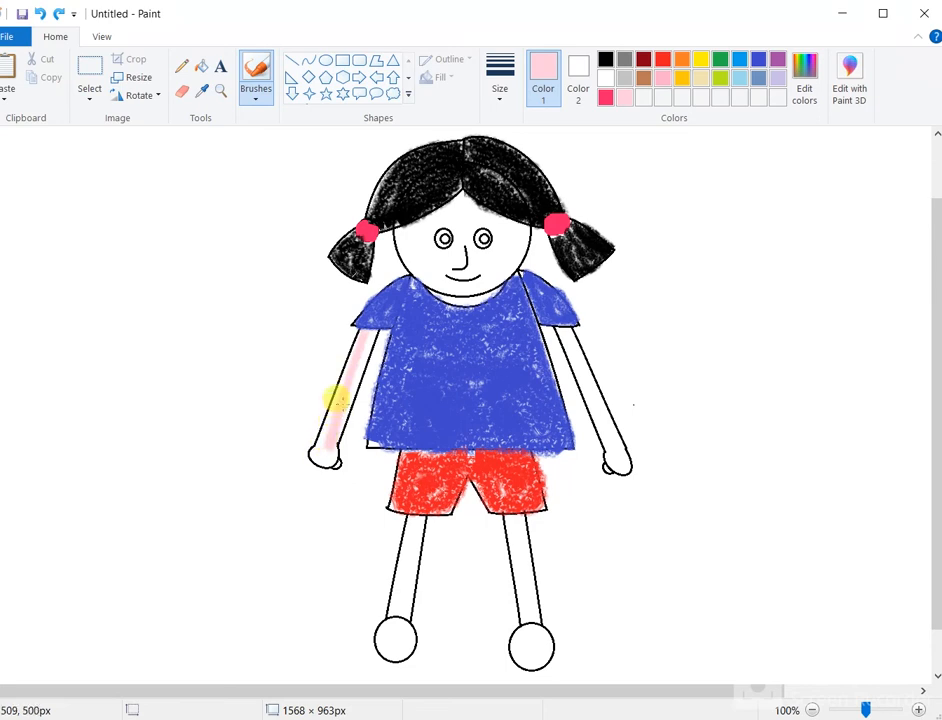
{"action": "key", "text": "ctrl+z"}
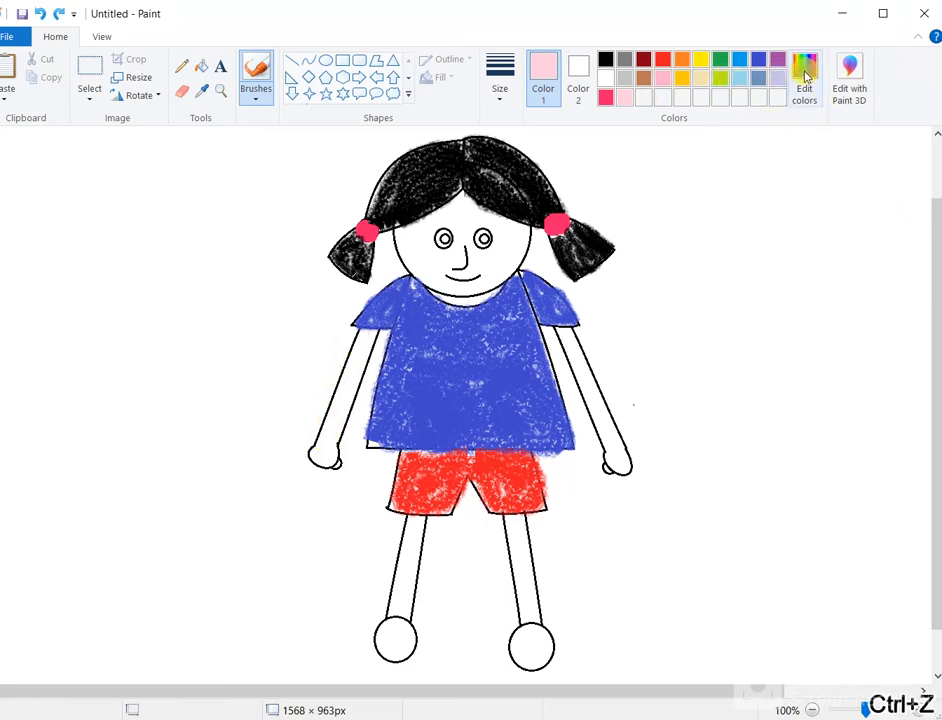
- Mix a peach skin colour with red 240, green 187, blue 151 and try it on the left arm
{"action": "left_click", "coordinate": [805, 78]}
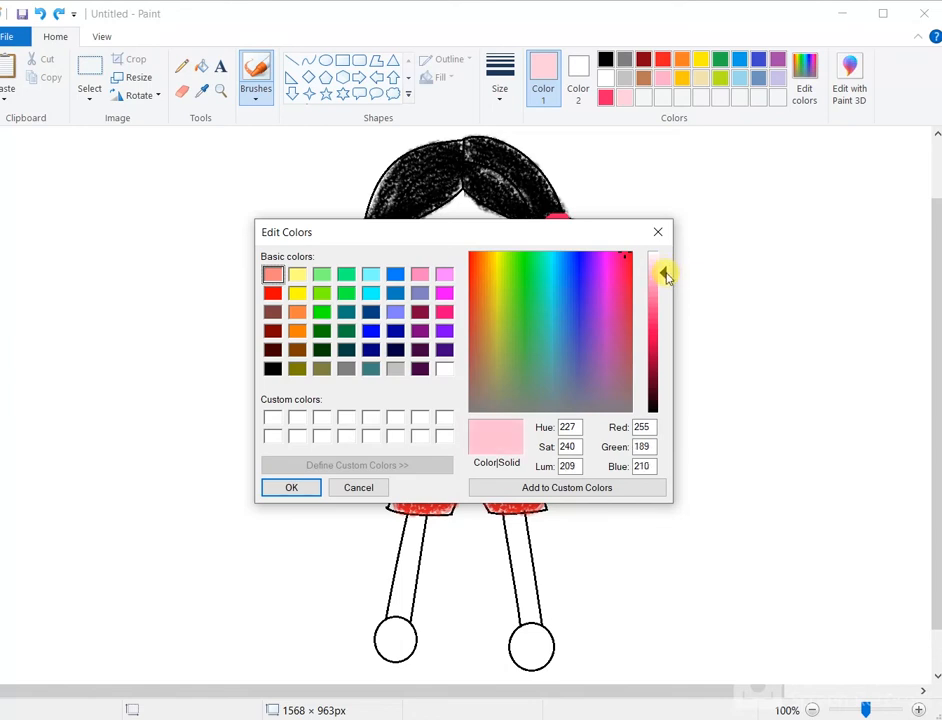
{"action": "left_click_drag", "start_coordinate": [493, 380], "coordinate": [480, 293]}
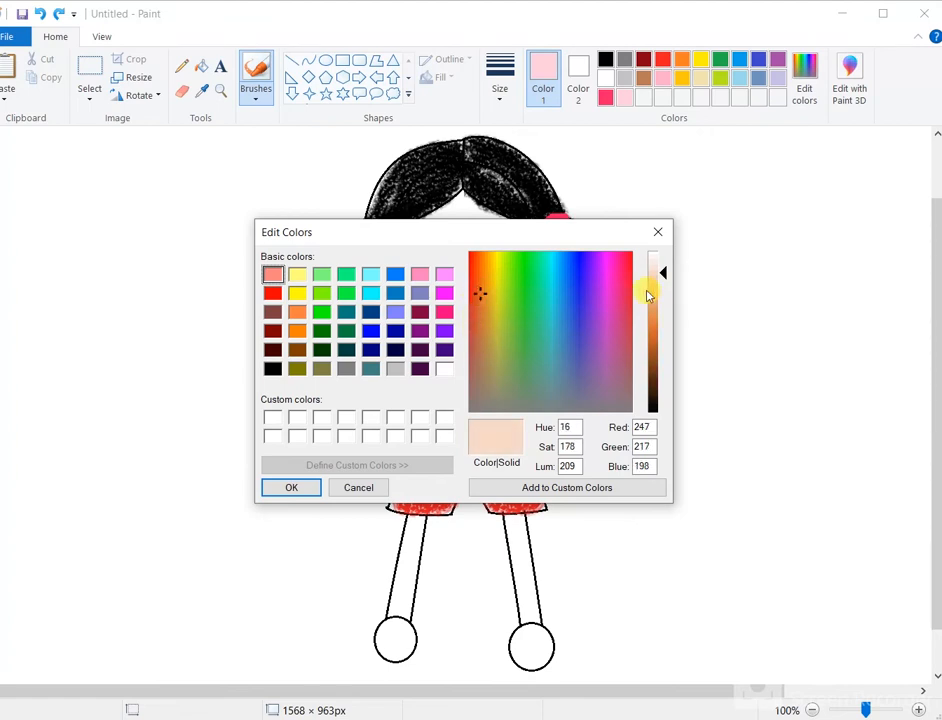
{"action": "left_click_drag", "start_coordinate": [667, 281], "coordinate": [668, 292]}
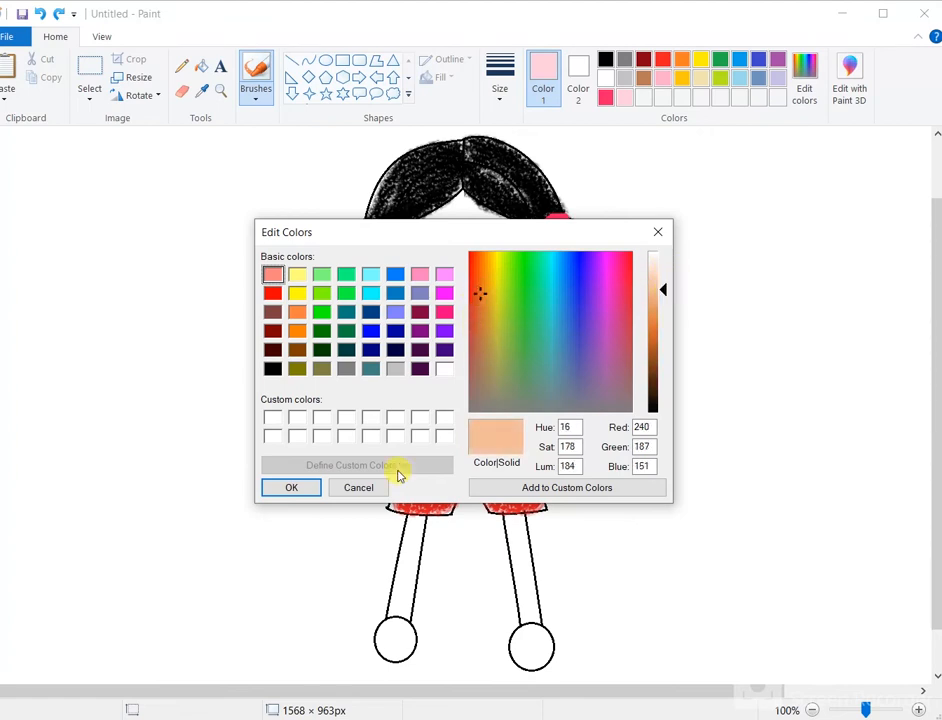
{"action": "left_click", "coordinate": [283, 487]}
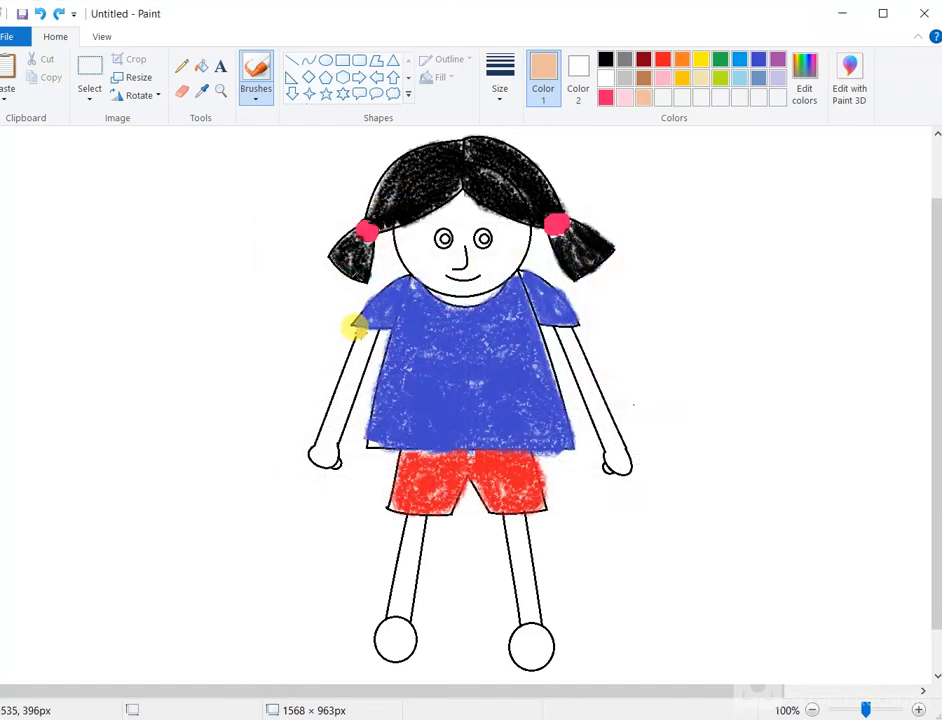
{"action": "mouse_move", "coordinate": [352, 334]}
{"action": "left_mouse_down"}
{"action": "mouse_move", "coordinate": [341, 357]}
{"action": "mouse_move", "coordinate": [353, 362]}
{"action": "left_mouse_up"}
{"action": "key", "text": "ctrl+z"}
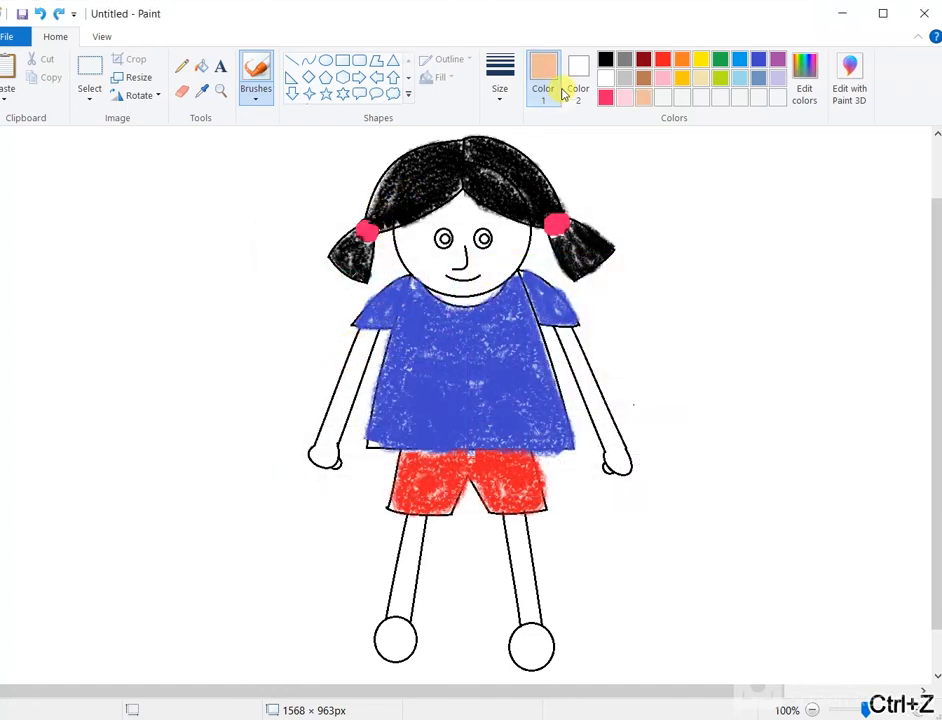
- Mix a deeper peach with red 236, green 168, blue 123 and shade the left arm and hand, undoing untidy strokes
{"action": "left_click", "coordinate": [804, 78]}
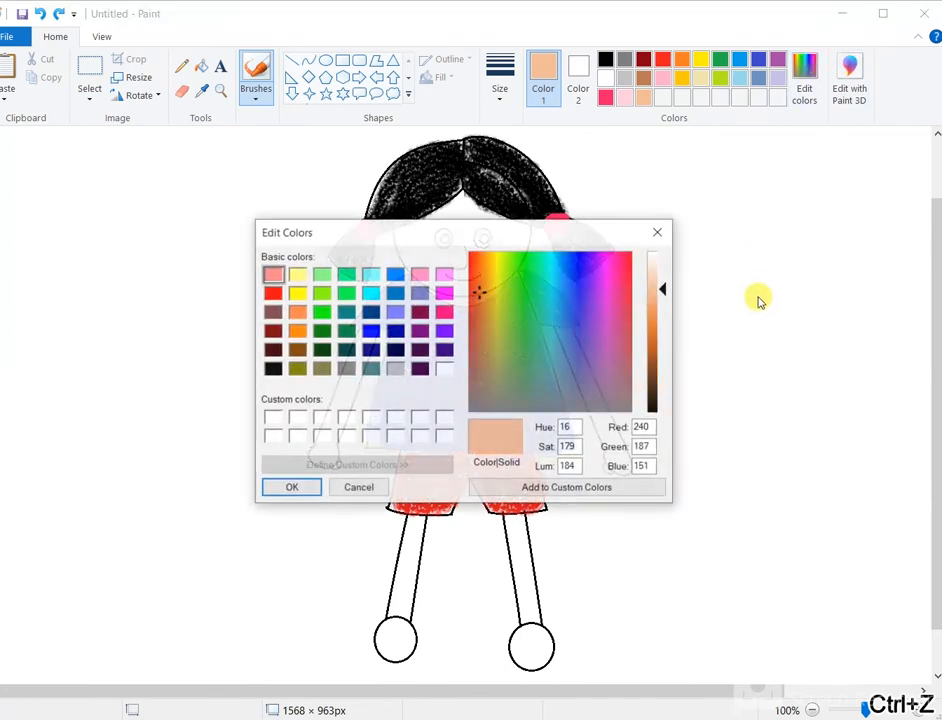
{"action": "left_click_drag", "start_coordinate": [672, 293], "coordinate": [666, 300]}
{"action": "left_click", "coordinate": [291, 490]}
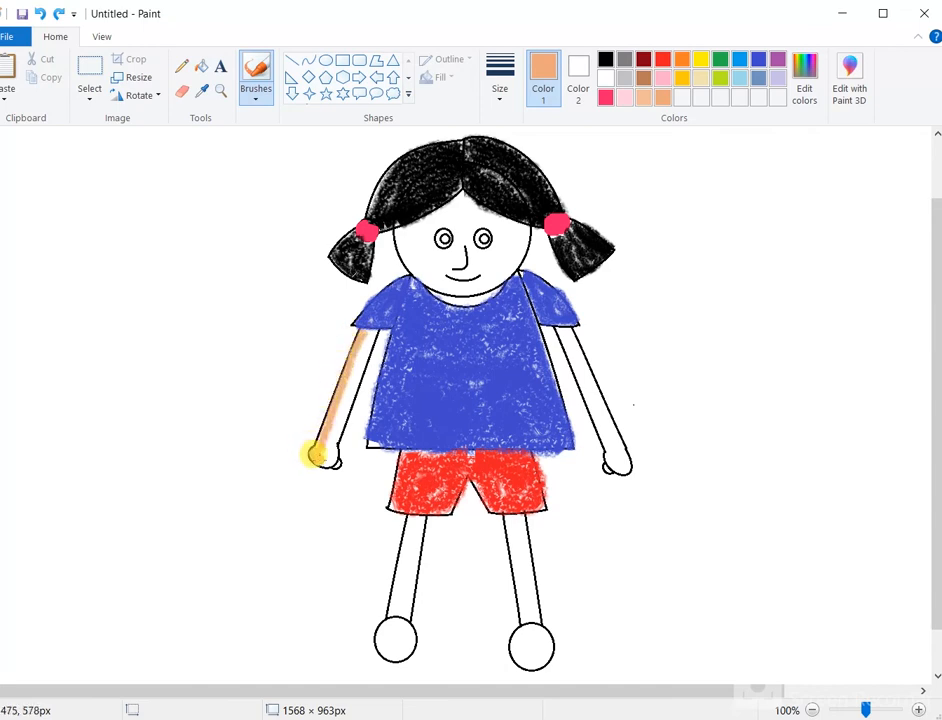
{"action": "left_click_drag", "start_coordinate": [333, 427], "coordinate": [370, 320]}
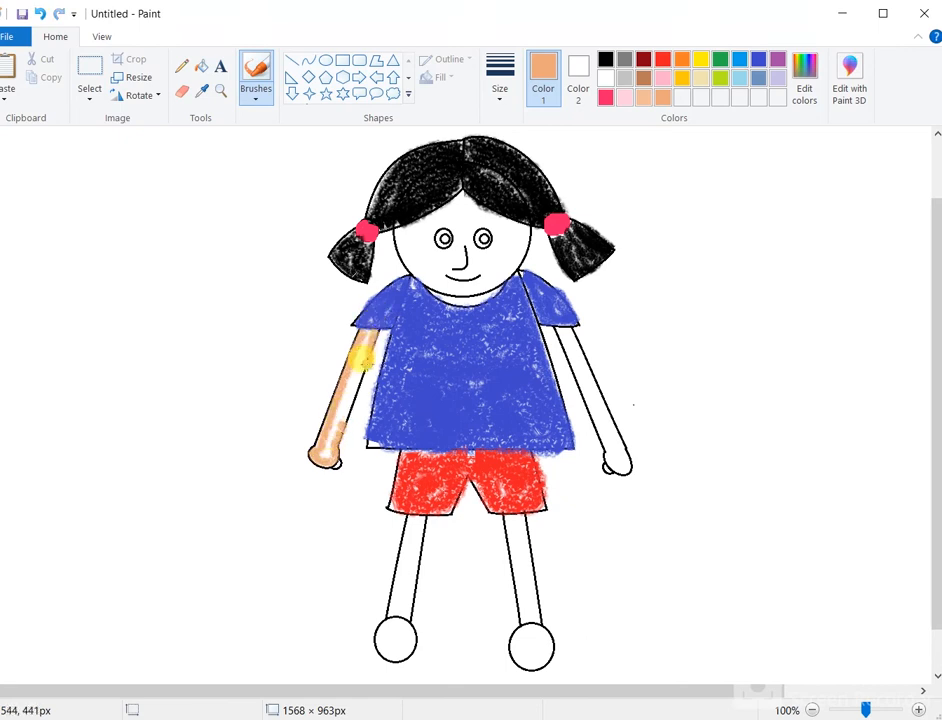
{"action": "key", "text": "ctrl+z"}
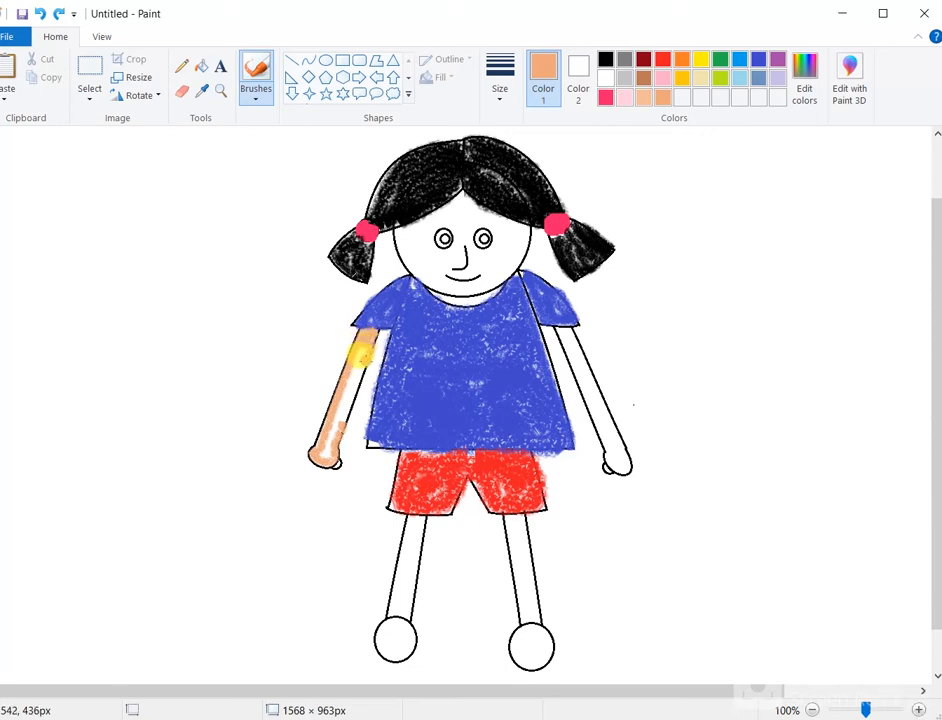
{"action": "key", "text": "ctrl+z"}
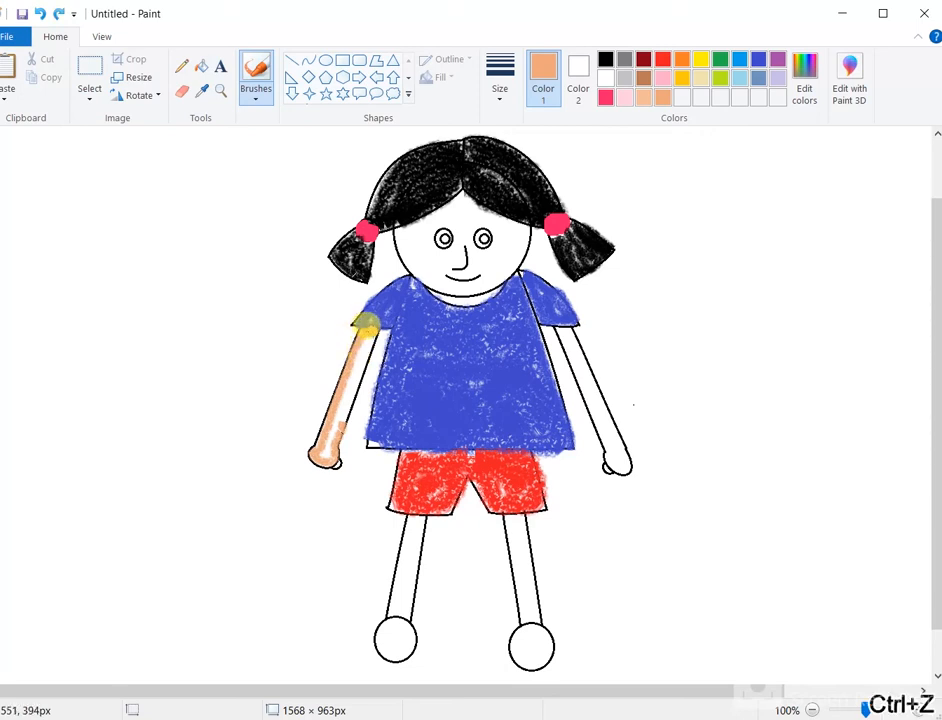
{"action": "left_click_drag", "start_coordinate": [364, 327], "coordinate": [322, 455]}
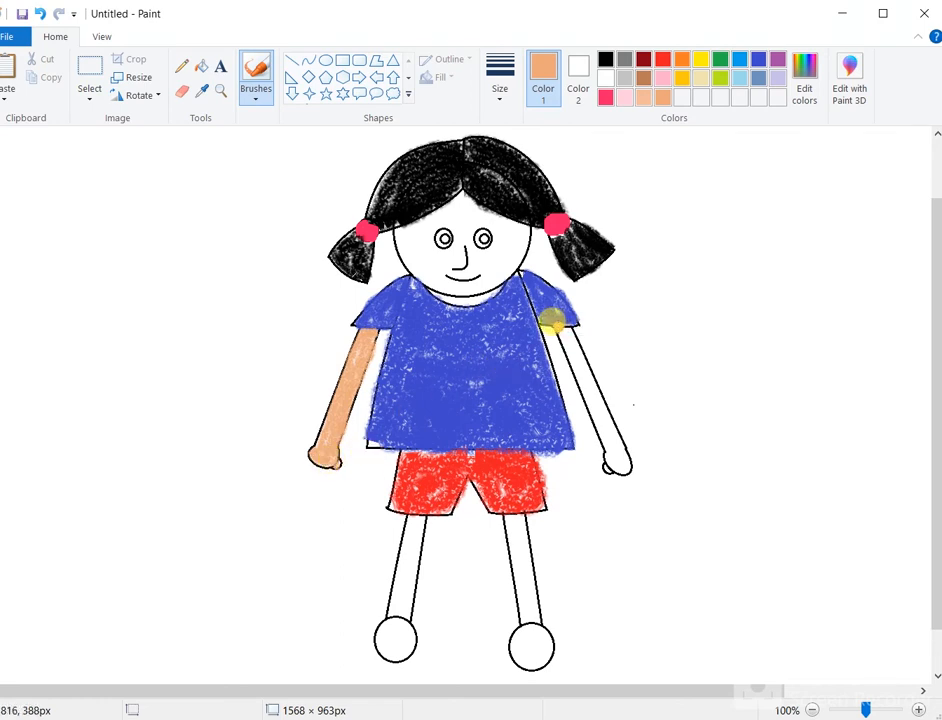
- Shade the right arm and hand in the deeper peach, undoing strokes that run outside the outline
{"action": "mouse_move", "coordinate": [558, 333]}
{"action": "left_mouse_down"}
{"action": "mouse_move", "coordinate": [569, 365]}
{"action": "mouse_move", "coordinate": [550, 324]}
{"action": "mouse_move", "coordinate": [564, 328]}
{"action": "mouse_move", "coordinate": [608, 443]}
{"action": "left_mouse_up"}
{"action": "key", "text": "ctrl+z"}
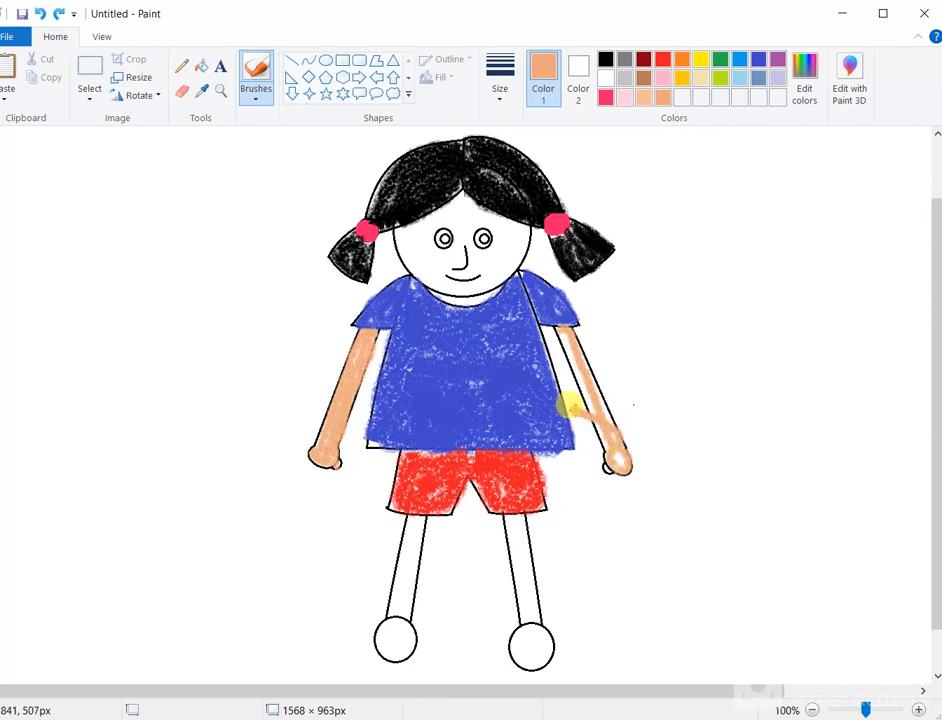
{"action": "key", "text": "ctrl+z"}
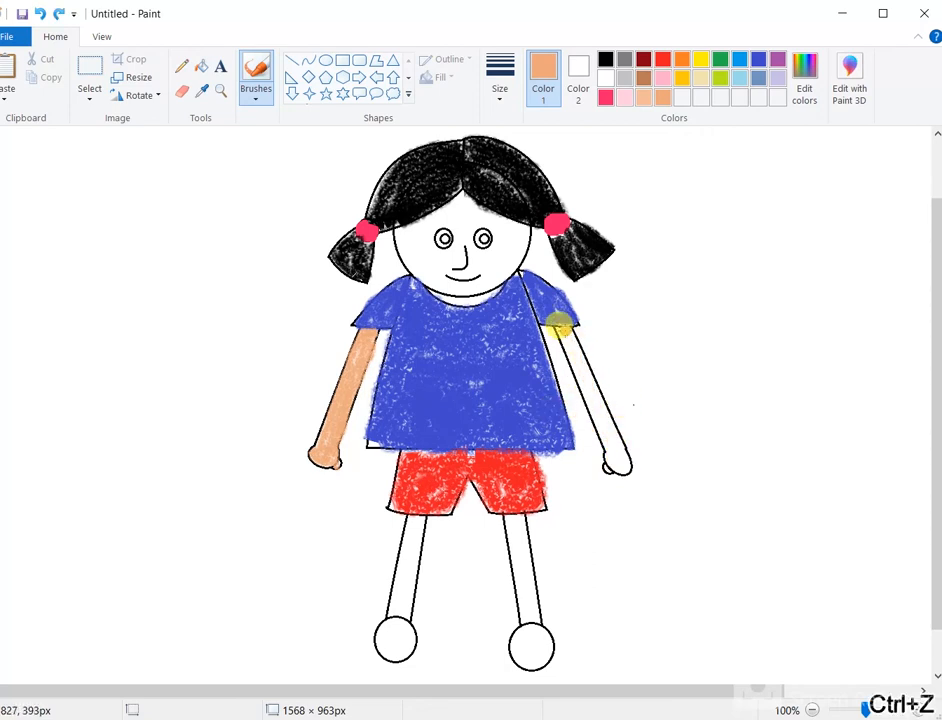
{"action": "left_click_drag", "start_coordinate": [556, 325], "coordinate": [600, 437]}
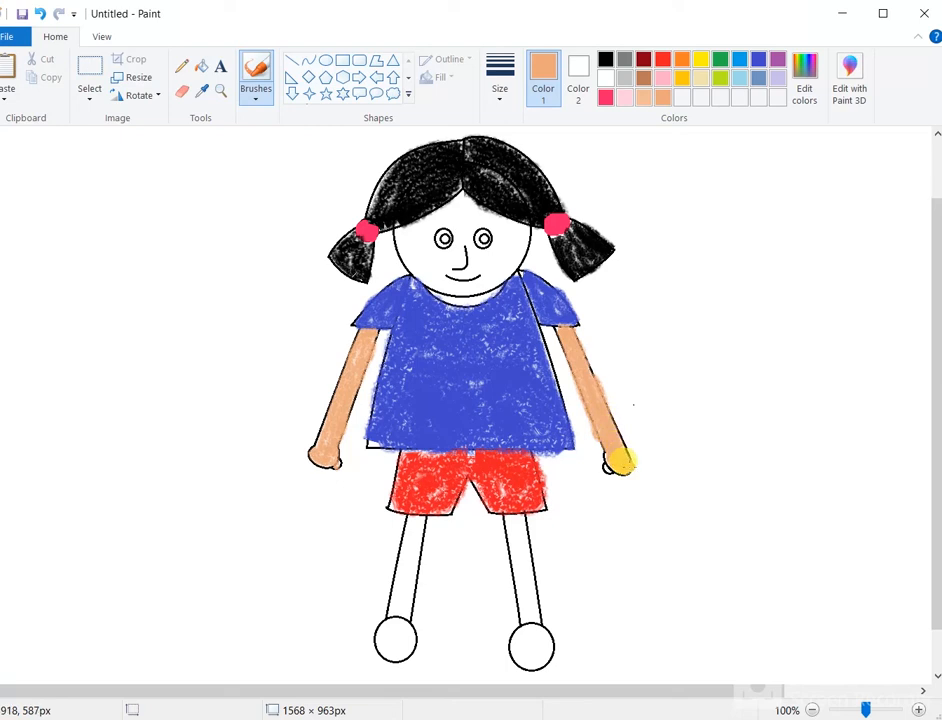
{"action": "scroll", "coordinate": [603, 465], "scroll_direction": "up", "scroll_amount": 2}
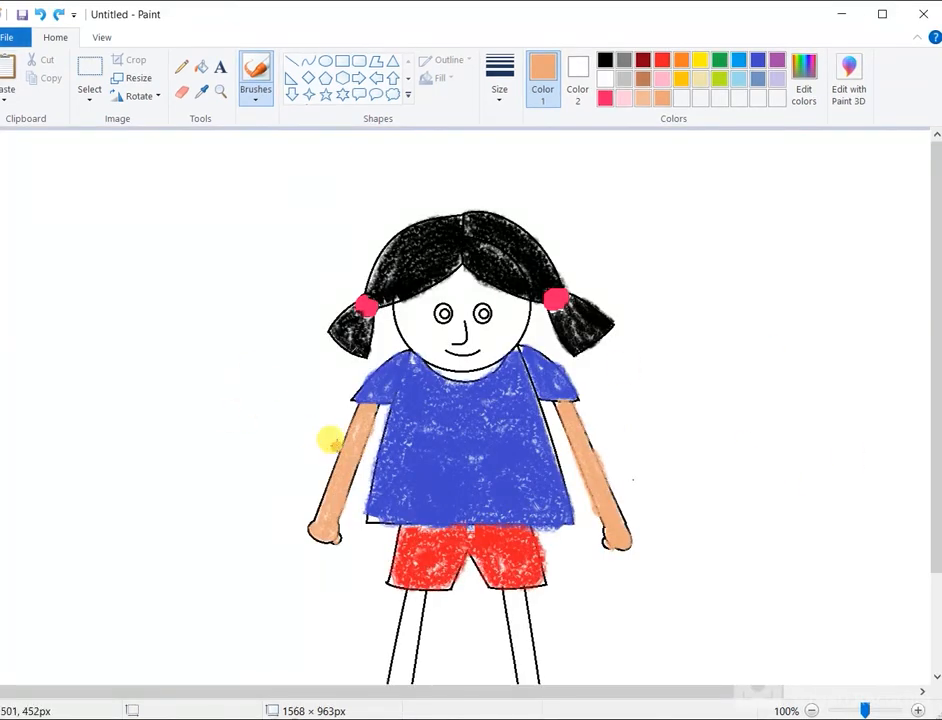
- Shade both legs between the shorts and the feet in peach, undoing strokes that overlap the shorts
{"action": "scroll", "coordinate": [330, 436], "scroll_direction": "down", "scroll_amount": 3}
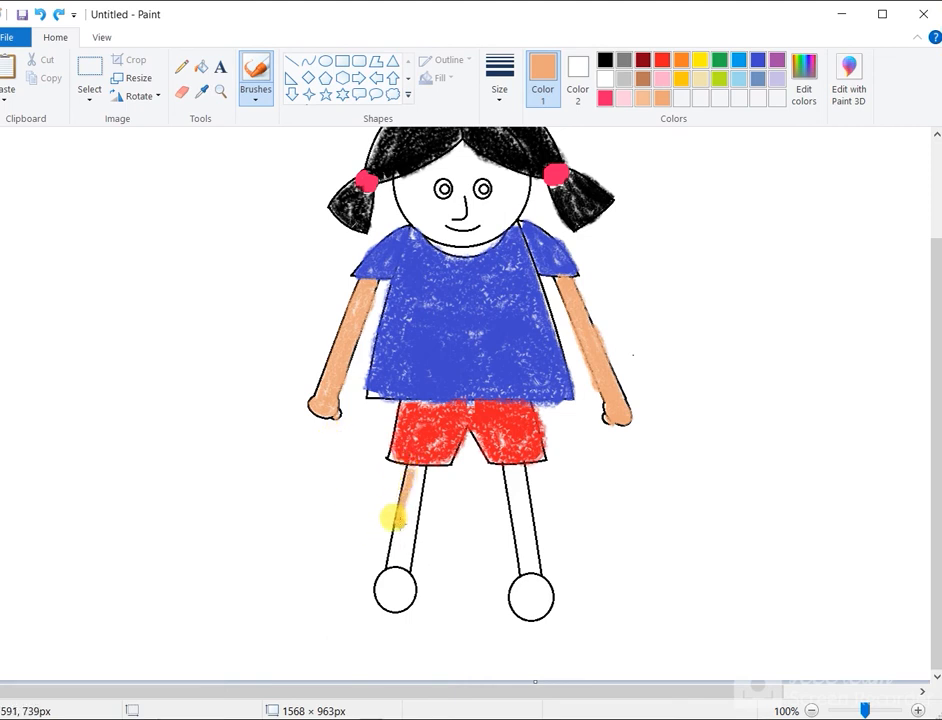
{"action": "mouse_move", "coordinate": [390, 538]}
{"action": "left_mouse_down"}
{"action": "mouse_move", "coordinate": [385, 553]}
{"action": "mouse_move", "coordinate": [404, 458]}
{"action": "mouse_move", "coordinate": [393, 555]}
{"action": "mouse_move", "coordinate": [412, 448]}
{"action": "mouse_move", "coordinate": [400, 493]}
{"action": "left_mouse_up"}
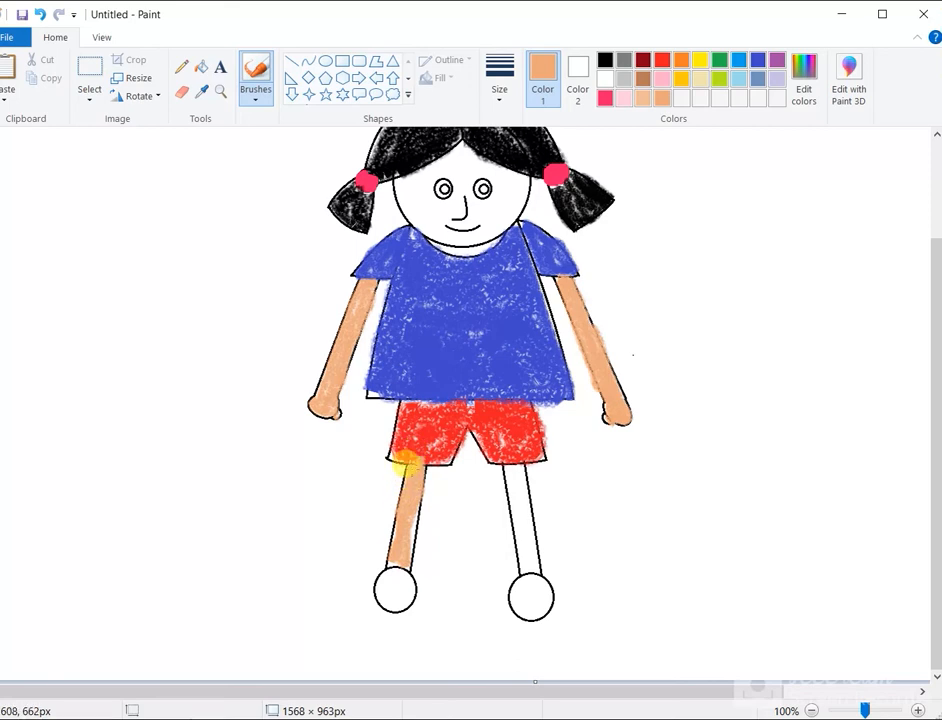
{"action": "key", "text": "ctrl+z"}
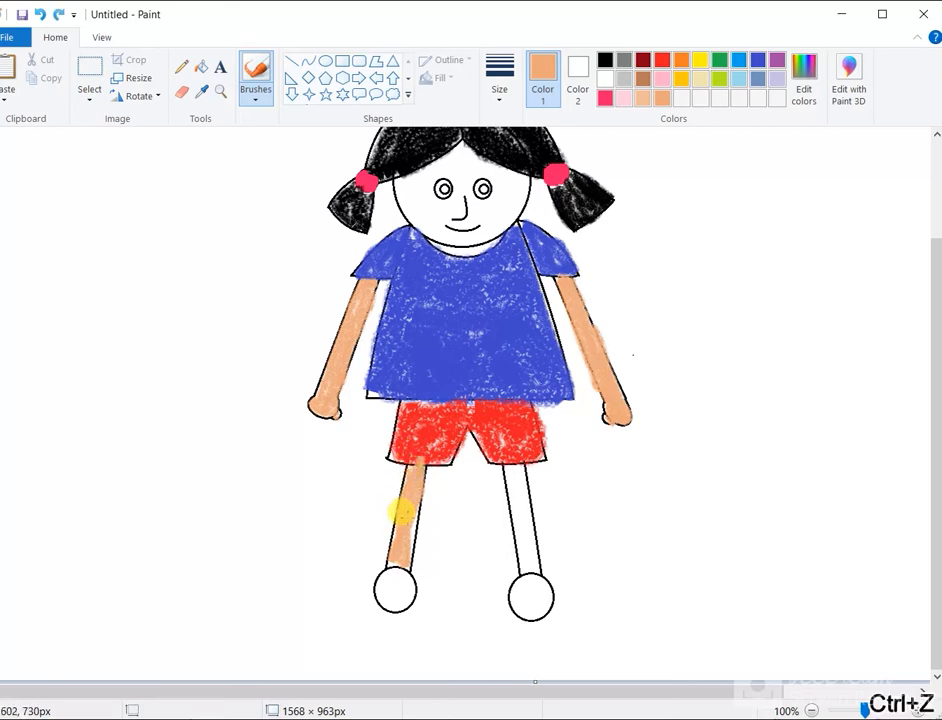
{"action": "key", "text": "ctrl+z"}
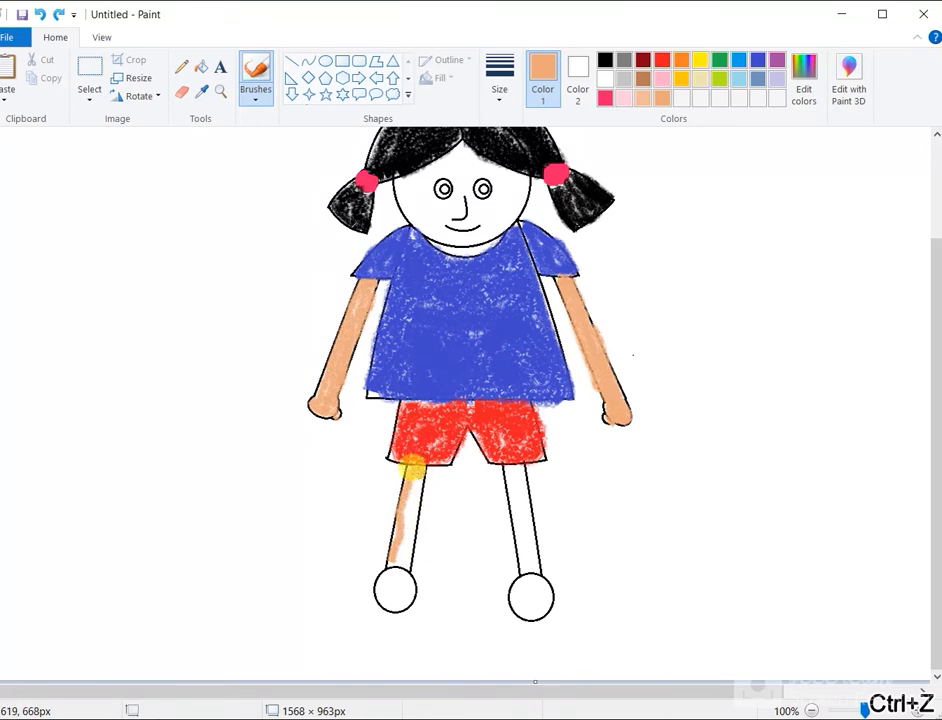
{"action": "mouse_move", "coordinate": [415, 462]}
{"action": "left_mouse_down"}
{"action": "mouse_move", "coordinate": [394, 549]}
{"action": "mouse_move", "coordinate": [392, 487]}
{"action": "mouse_move", "coordinate": [397, 475]}
{"action": "mouse_move", "coordinate": [406, 494]}
{"action": "mouse_move", "coordinate": [399, 512]}
{"action": "mouse_move", "coordinate": [403, 461]}
{"action": "mouse_move", "coordinate": [393, 514]}
{"action": "mouse_move", "coordinate": [415, 492]}
{"action": "mouse_move", "coordinate": [399, 563]}
{"action": "mouse_move", "coordinate": [411, 515]}
{"action": "mouse_move", "coordinate": [404, 532]}
{"action": "mouse_move", "coordinate": [389, 535]}
{"action": "mouse_move", "coordinate": [399, 564]}
{"action": "mouse_move", "coordinate": [393, 554]}
{"action": "mouse_move", "coordinate": [379, 559]}
{"action": "mouse_move", "coordinate": [411, 513]}
{"action": "left_mouse_up"}
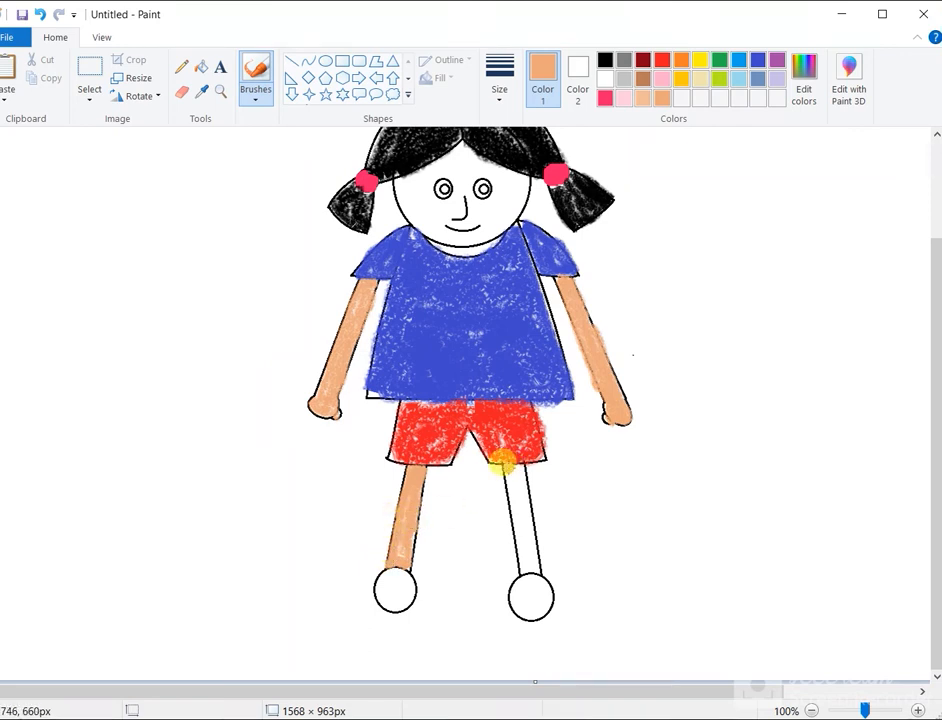
{"action": "mouse_move", "coordinate": [515, 460]}
{"action": "left_mouse_down"}
{"action": "mouse_move", "coordinate": [517, 503]}
{"action": "mouse_move", "coordinate": [500, 462]}
{"action": "mouse_move", "coordinate": [514, 563]}
{"action": "mouse_move", "coordinate": [531, 568]}
{"action": "mouse_move", "coordinate": [510, 469]}
{"action": "mouse_move", "coordinate": [512, 546]}
{"action": "mouse_move", "coordinate": [523, 563]}
{"action": "mouse_move", "coordinate": [520, 516]}
{"action": "left_mouse_up"}
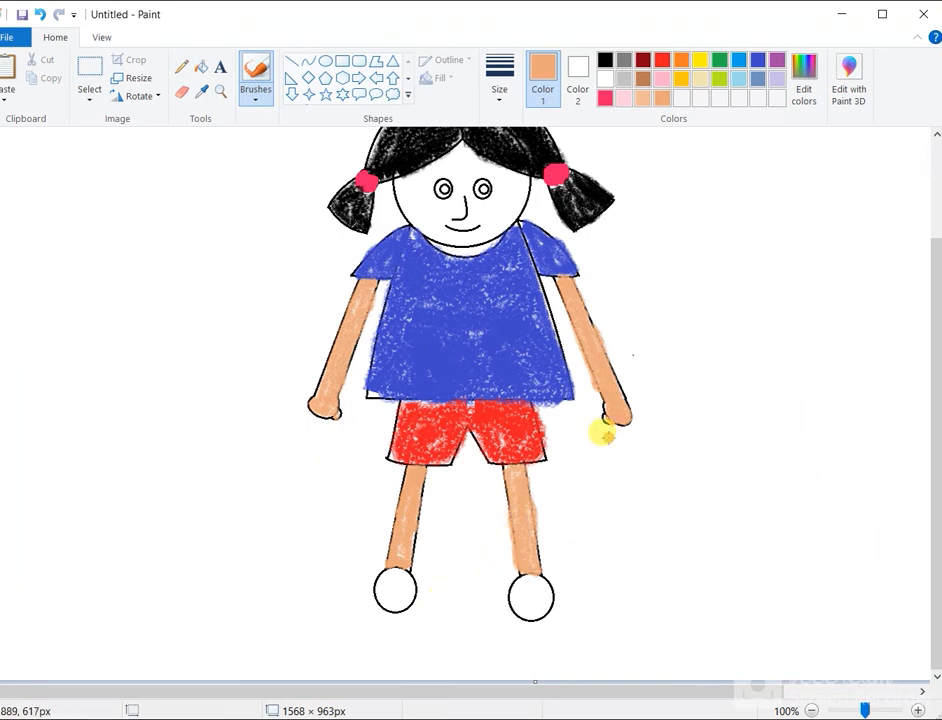
{"action": "scroll", "coordinate": [505, 326], "scroll_direction": "up", "scroll_amount": 3}
{"action": "left_click", "coordinate": [807, 92]}
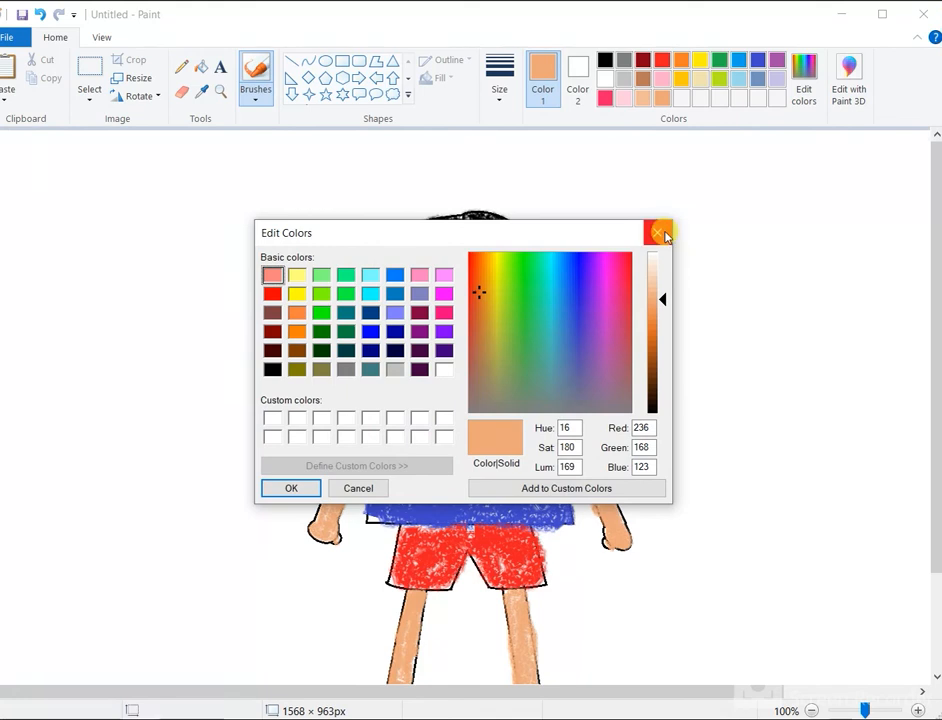
{"action": "left_click", "coordinate": [662, 233]}
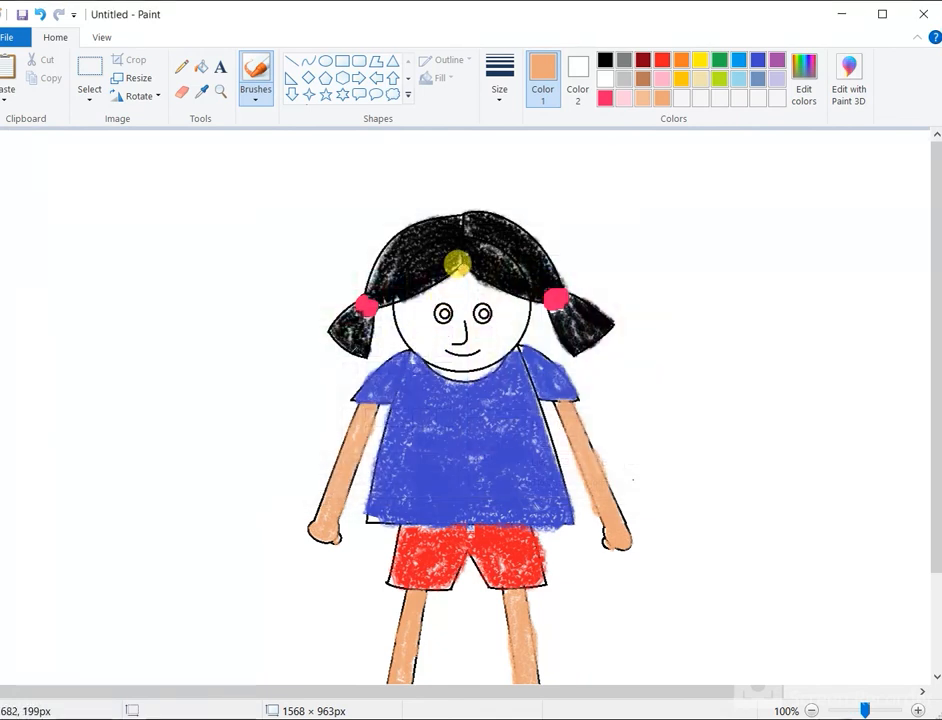
{"action": "key", "text": "ctrl+z"}
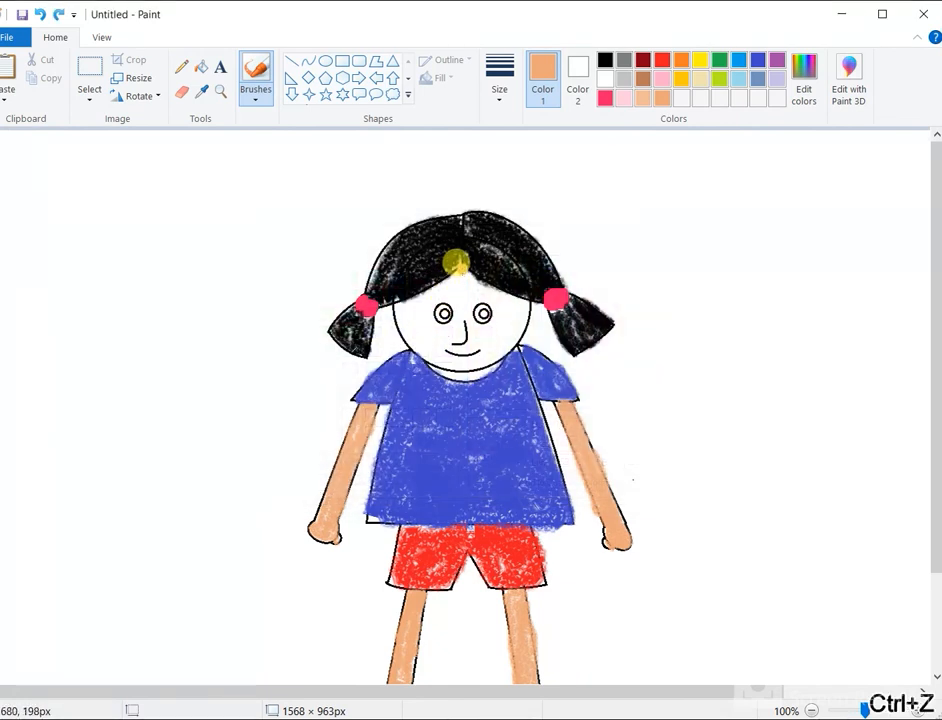
{"action": "left_click", "coordinate": [500, 100]}
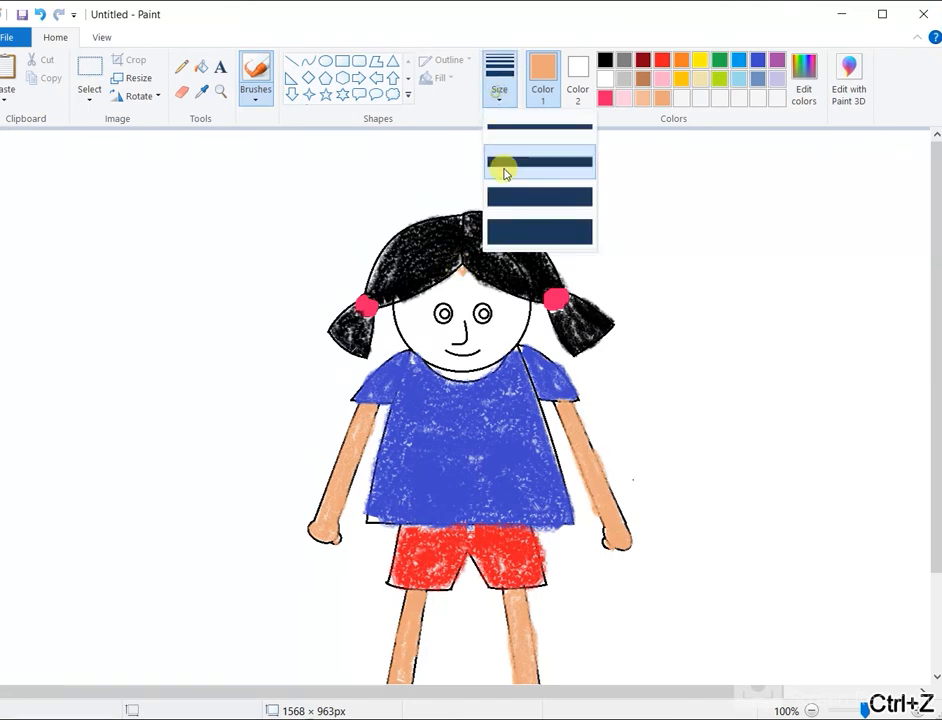
{"action": "left_click", "coordinate": [489, 228]}
{"action": "mouse_move", "coordinate": [462, 275]}
{"action": "left_mouse_down"}
{"action": "mouse_move", "coordinate": [506, 300]}
{"action": "mouse_move", "coordinate": [514, 287]}
{"action": "mouse_move", "coordinate": [507, 340]}
{"action": "mouse_move", "coordinate": [479, 357]}
{"action": "mouse_move", "coordinate": [441, 353]}
{"action": "mouse_move", "coordinate": [402, 314]}
{"action": "mouse_move", "coordinate": [458, 270]}
{"action": "mouse_move", "coordinate": [396, 323]}
{"action": "mouse_move", "coordinate": [398, 334]}
{"action": "left_mouse_up"}
{"action": "key", "text": "ctrl+z"}
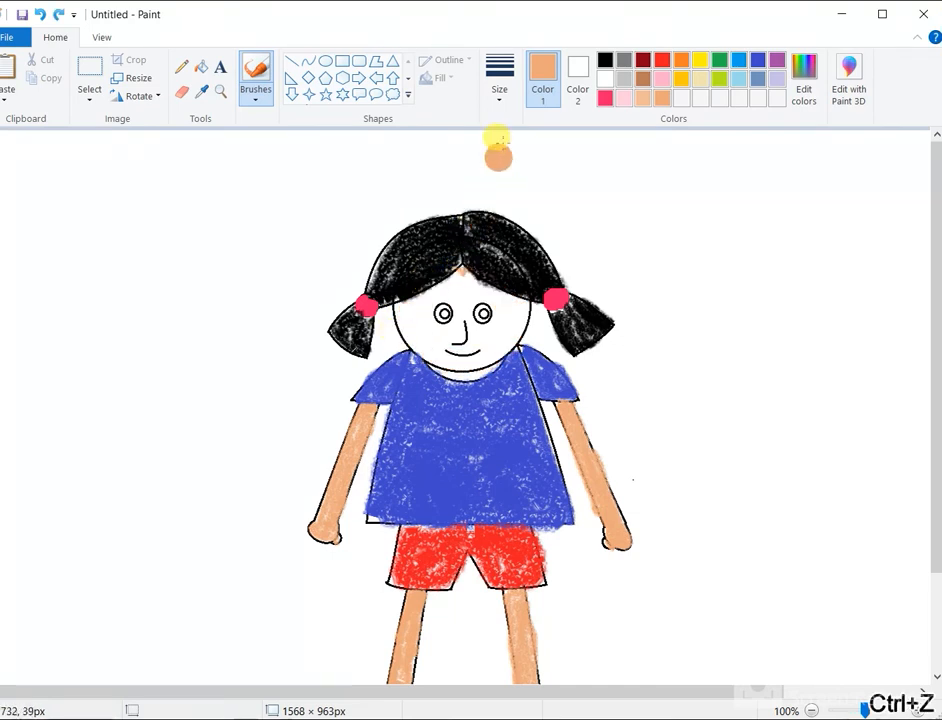
- Set the brush to the second-largest size and cover the whole face in peach, painting over the eyes, nose and mouth
{"action": "left_click", "coordinate": [499, 97]}
{"action": "left_click", "coordinate": [498, 183]}
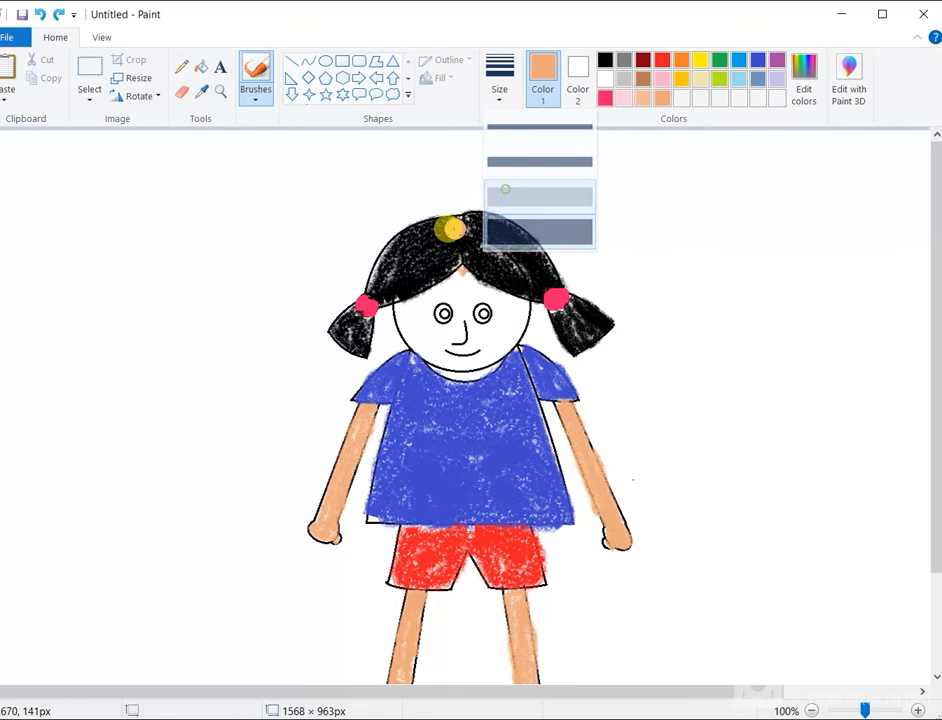
{"action": "mouse_move", "coordinate": [456, 261]}
{"action": "left_mouse_down"}
{"action": "mouse_move", "coordinate": [467, 282]}
{"action": "mouse_move", "coordinate": [504, 295]}
{"action": "mouse_move", "coordinate": [521, 288]}
{"action": "mouse_move", "coordinate": [463, 272]}
{"action": "mouse_move", "coordinate": [397, 301]}
{"action": "mouse_move", "coordinate": [397, 326]}
{"action": "mouse_move", "coordinate": [415, 345]}
{"action": "mouse_move", "coordinate": [453, 358]}
{"action": "left_mouse_up"}
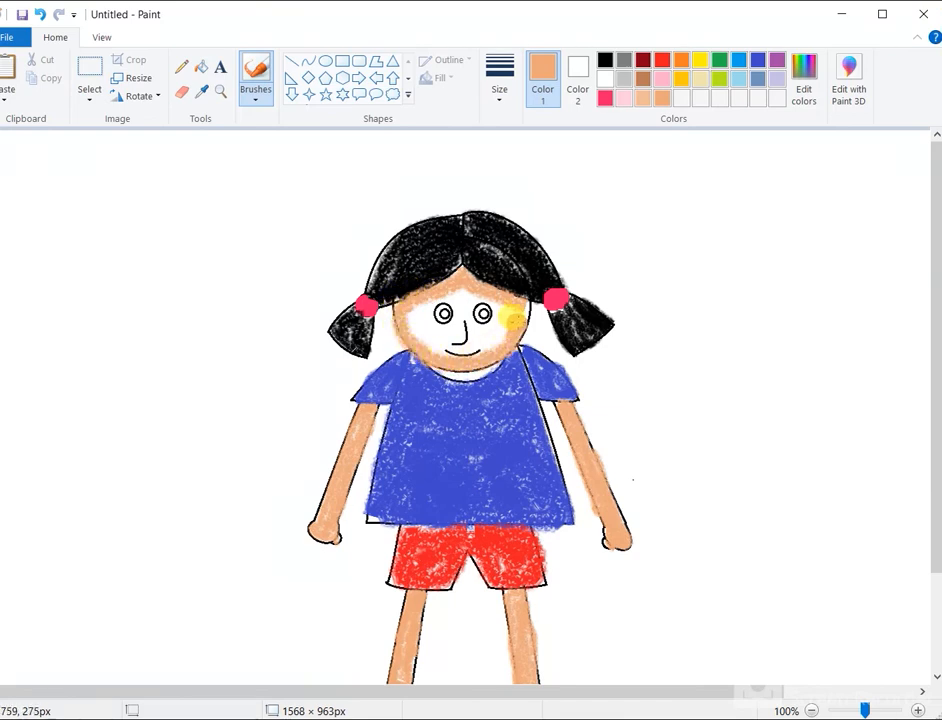
{"action": "mouse_move", "coordinate": [421, 303]}
{"action": "left_mouse_down"}
{"action": "mouse_move", "coordinate": [461, 285]}
{"action": "mouse_move", "coordinate": [466, 342]}
{"action": "mouse_move", "coordinate": [430, 337]}
{"action": "mouse_move", "coordinate": [401, 306]}
{"action": "mouse_move", "coordinate": [430, 348]}
{"action": "mouse_move", "coordinate": [410, 313]}
{"action": "mouse_move", "coordinate": [446, 293]}
{"action": "mouse_move", "coordinate": [448, 301]}
{"action": "mouse_move", "coordinate": [436, 295]}
{"action": "mouse_move", "coordinate": [502, 359]}
{"action": "mouse_move", "coordinate": [493, 305]}
{"action": "mouse_move", "coordinate": [473, 292]}
{"action": "mouse_move", "coordinate": [491, 319]}
{"action": "left_mouse_up"}
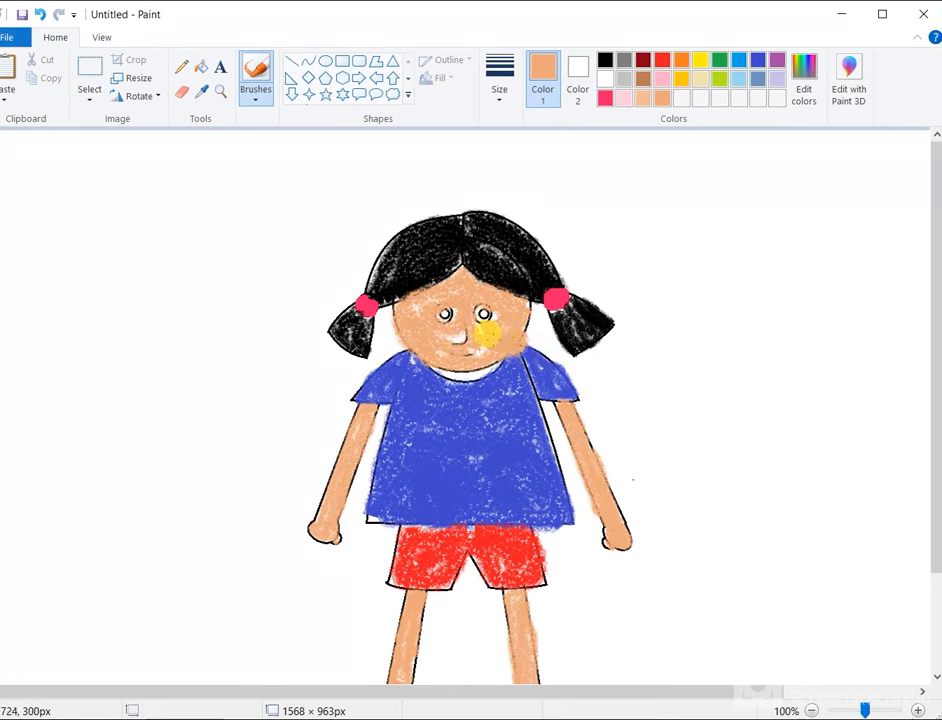
{"action": "key", "text": "ctrl+z"}
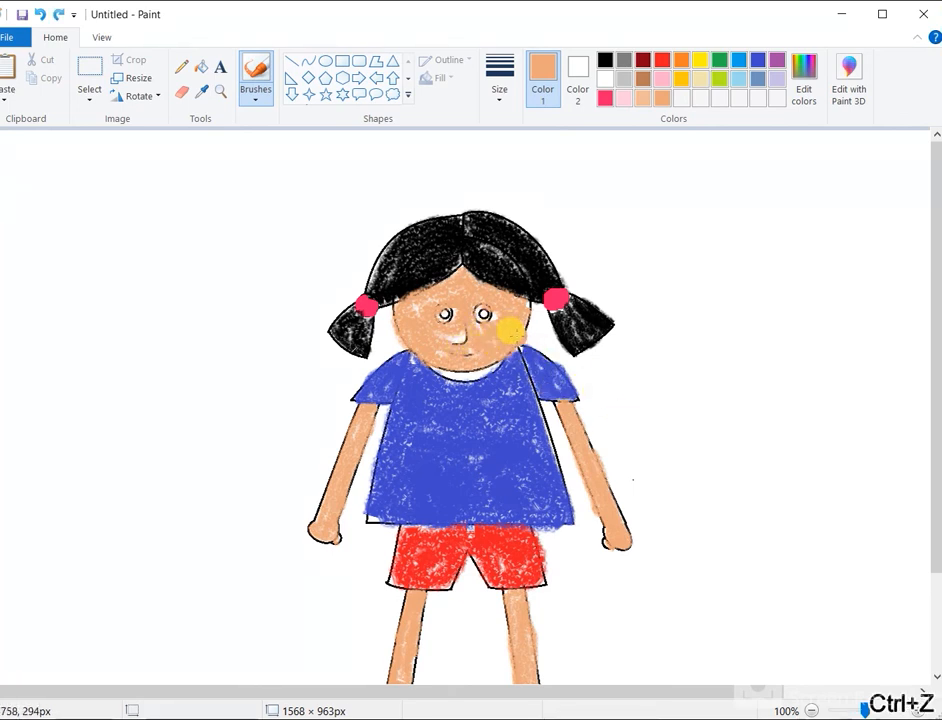
{"action": "mouse_move", "coordinate": [487, 310]}
{"action": "left_mouse_down"}
{"action": "mouse_move", "coordinate": [428, 300]}
{"action": "mouse_move", "coordinate": [494, 302]}
{"action": "mouse_move", "coordinate": [460, 320]}
{"action": "mouse_move", "coordinate": [453, 337]}
{"action": "mouse_move", "coordinate": [470, 333]}
{"action": "mouse_move", "coordinate": [441, 333]}
{"action": "mouse_move", "coordinate": [410, 308]}
{"action": "mouse_move", "coordinate": [452, 300]}
{"action": "mouse_move", "coordinate": [452, 291]}
{"action": "mouse_move", "coordinate": [445, 330]}
{"action": "left_mouse_up"}
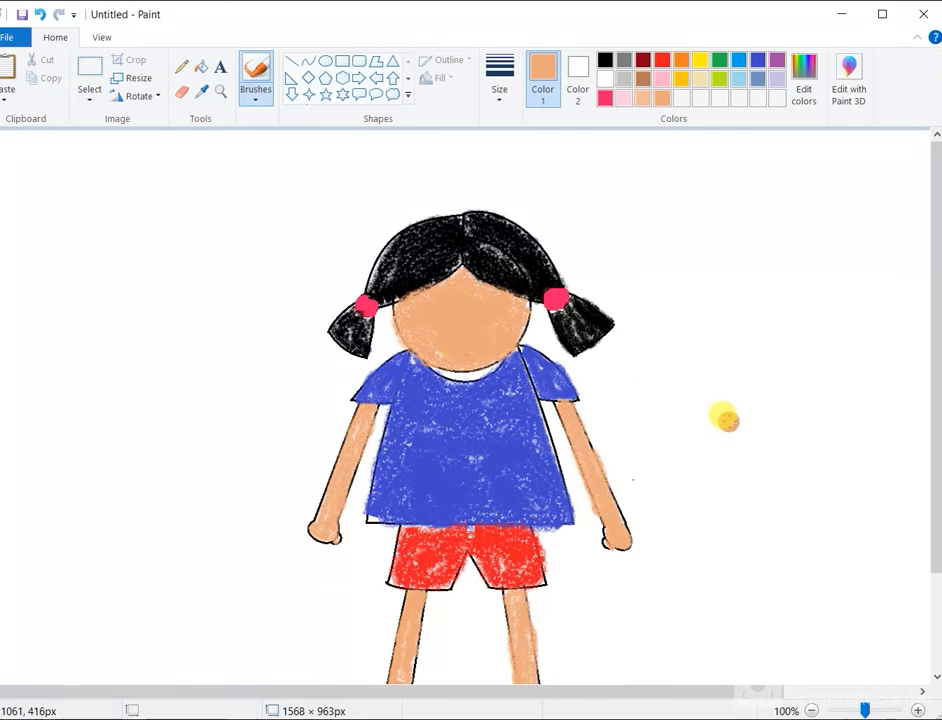
{"action": "key", "text": "ctrl+v"}
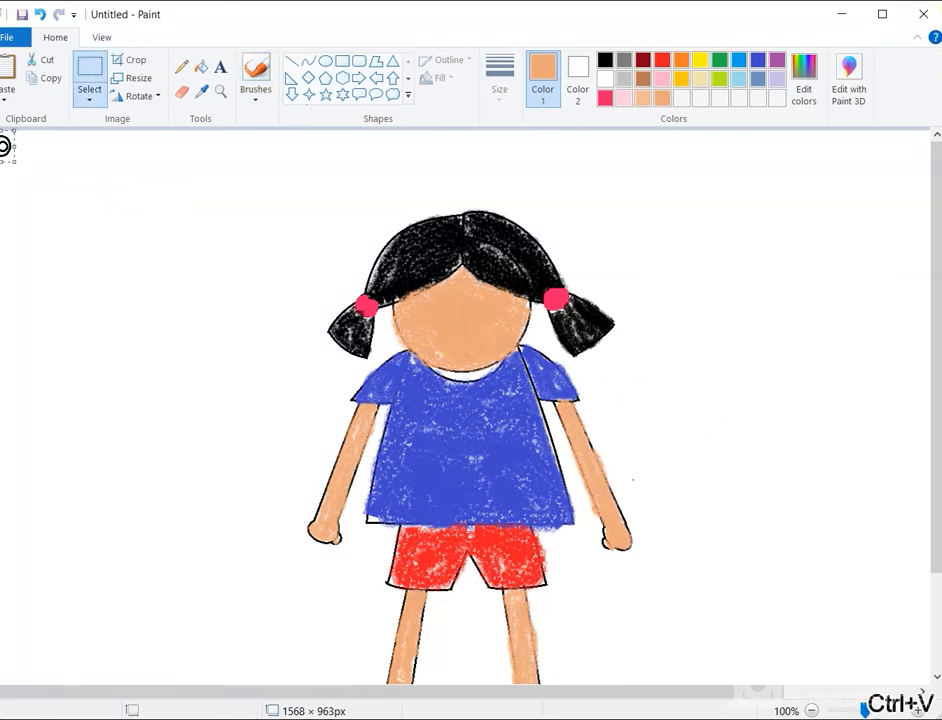
{"action": "left_click_drag", "start_coordinate": [5, 147], "coordinate": [447, 314]}
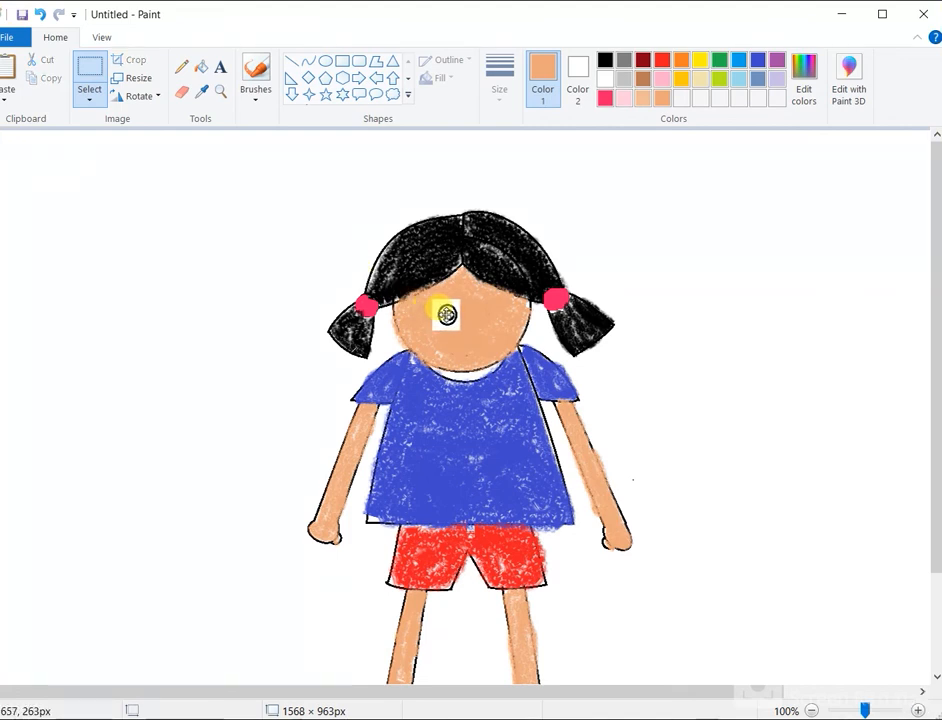
{"action": "key", "text": "ctrl+z"}
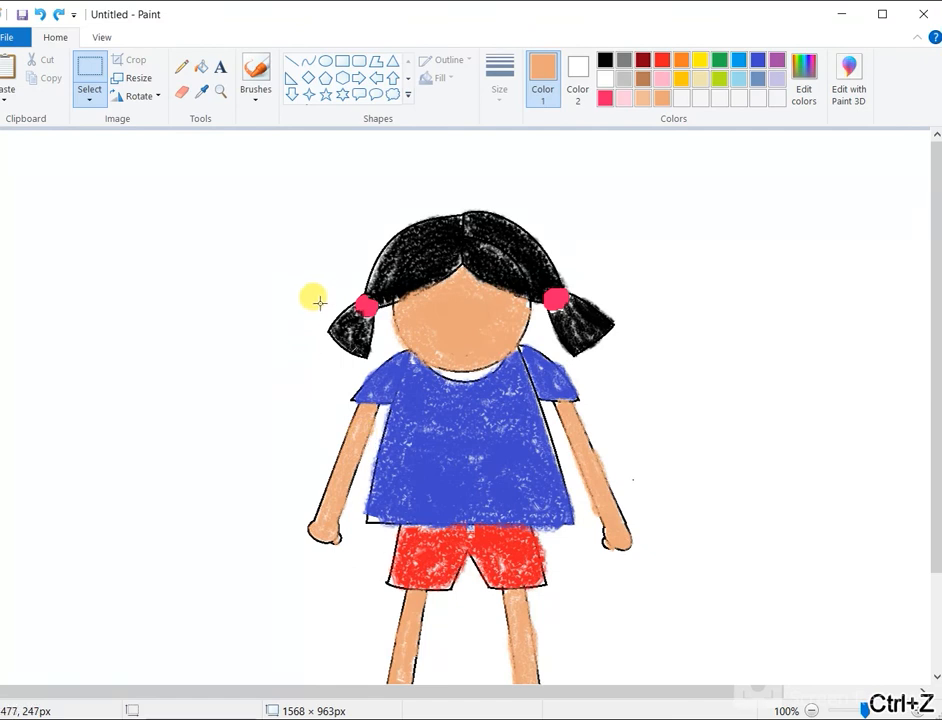
- Choose the Oval shape with black as Color 1, try an eye on the left of the face and undo it
{"action": "key", "text": "alt"}
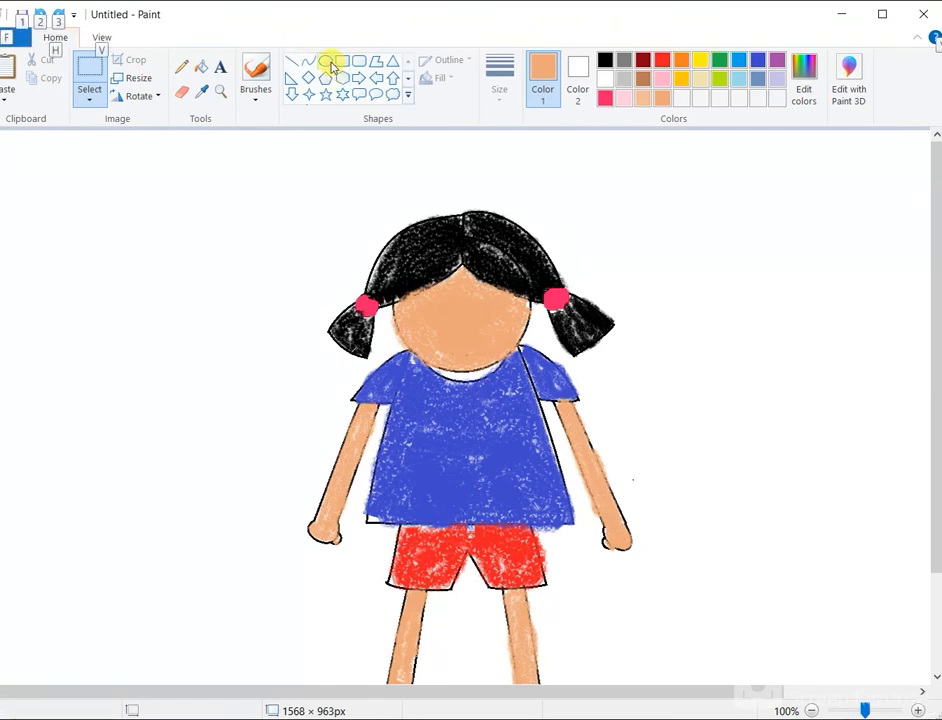
{"action": "left_click", "coordinate": [327, 62]}
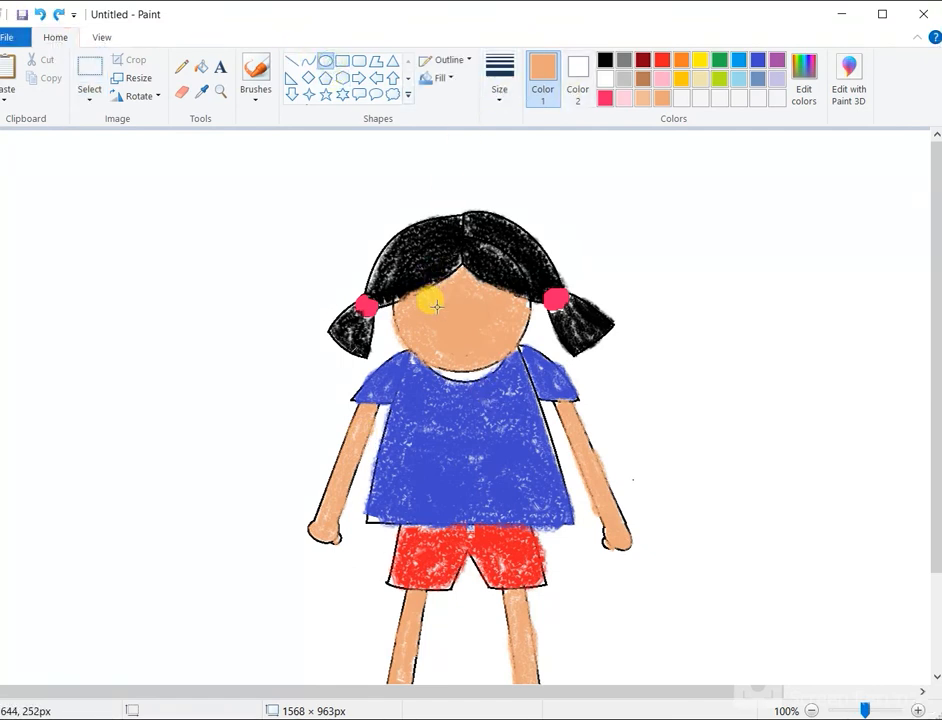
{"action": "left_click", "coordinate": [605, 61]}
{"action": "left_click_drag", "start_coordinate": [436, 300], "coordinate": [450, 315]}
{"action": "key", "text": "ctrl+z"}
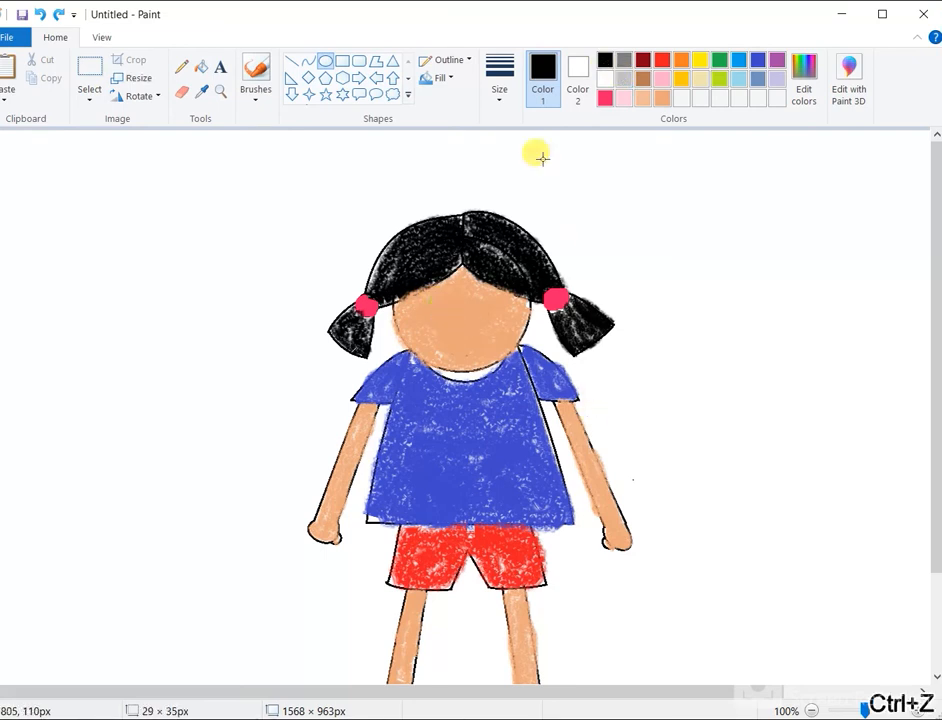
- Switch the shape fill between solid color and no fill, try ovals at the left eye's position and undo them
{"action": "left_click", "coordinate": [497, 92]}
{"action": "left_click", "coordinate": [442, 78]}
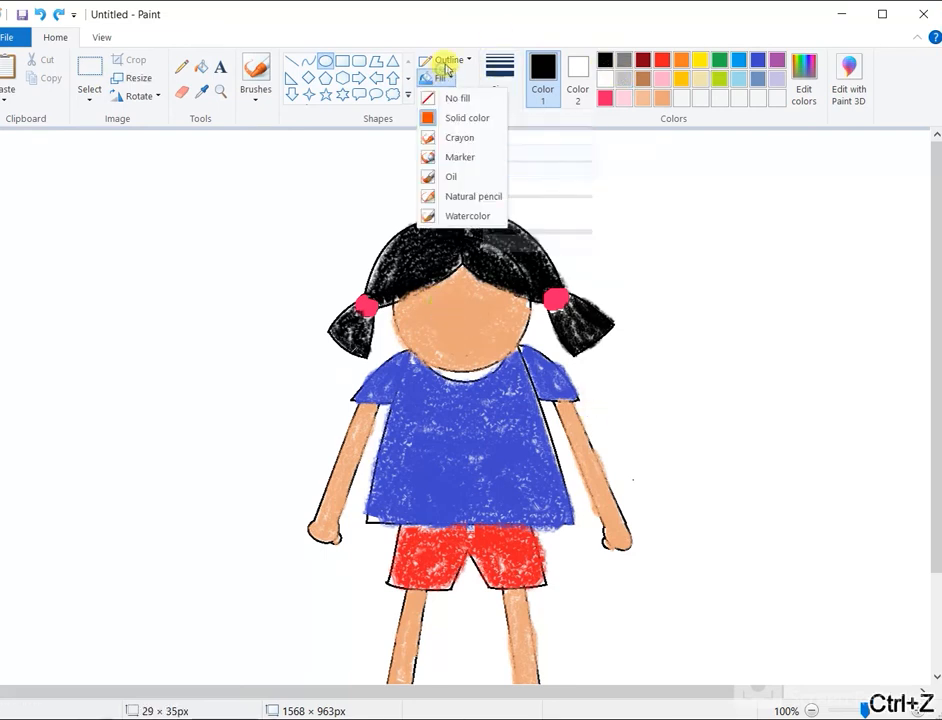
{"action": "left_click", "coordinate": [447, 118]}
{"action": "left_click", "coordinate": [437, 79]}
{"action": "left_click", "coordinate": [442, 99]}
{"action": "left_click", "coordinate": [445, 62]}
{"action": "left_click", "coordinate": [447, 80]}
{"action": "left_click_drag", "start_coordinate": [425, 291], "coordinate": [450, 320]}
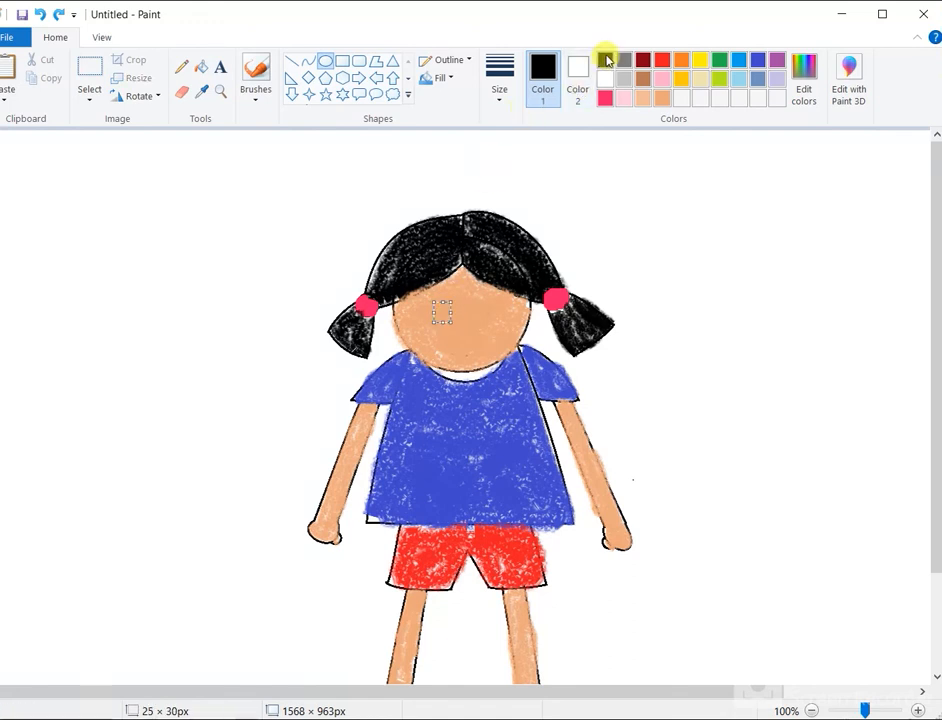
{"action": "left_click", "coordinate": [465, 359]}
{"action": "left_click_drag", "start_coordinate": [432, 296], "coordinate": [456, 334]}
{"action": "key", "text": "ctrl+z"}
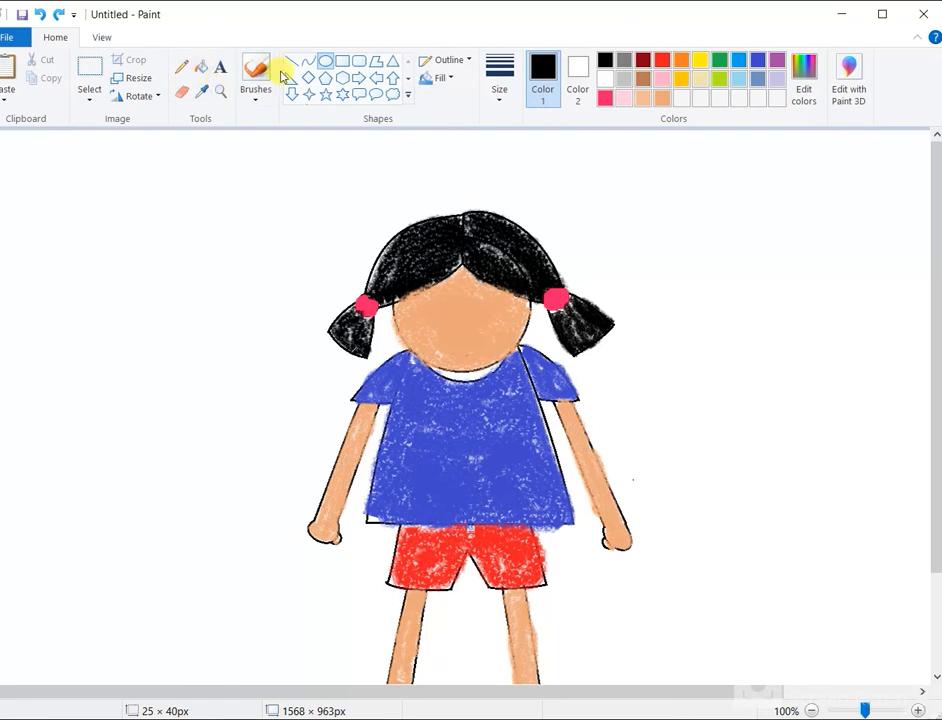
- Set the shape outline to solid color and draw the left eye as an oval with a smaller oval pupil inside
{"action": "left_click", "coordinate": [450, 61]}
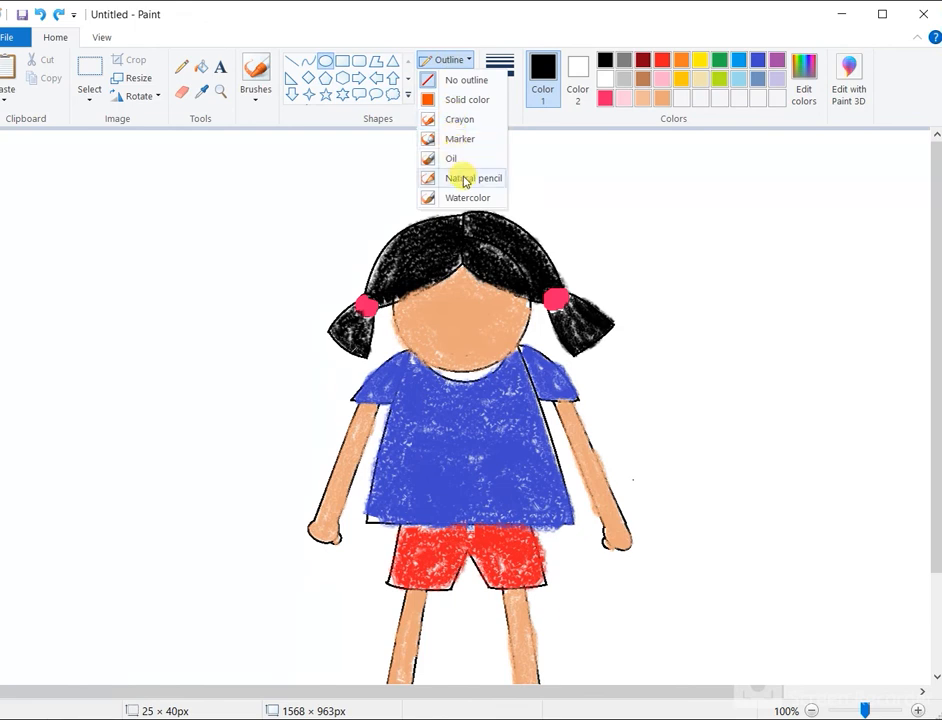
{"action": "left_click", "coordinate": [455, 100]}
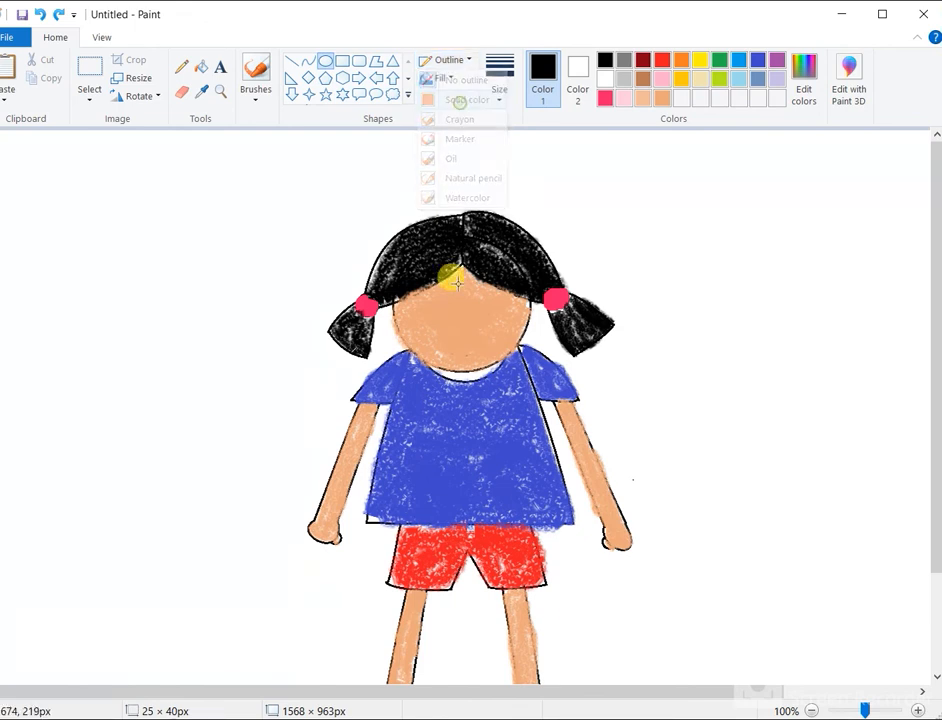
{"action": "left_click_drag", "start_coordinate": [432, 299], "coordinate": [450, 317]}
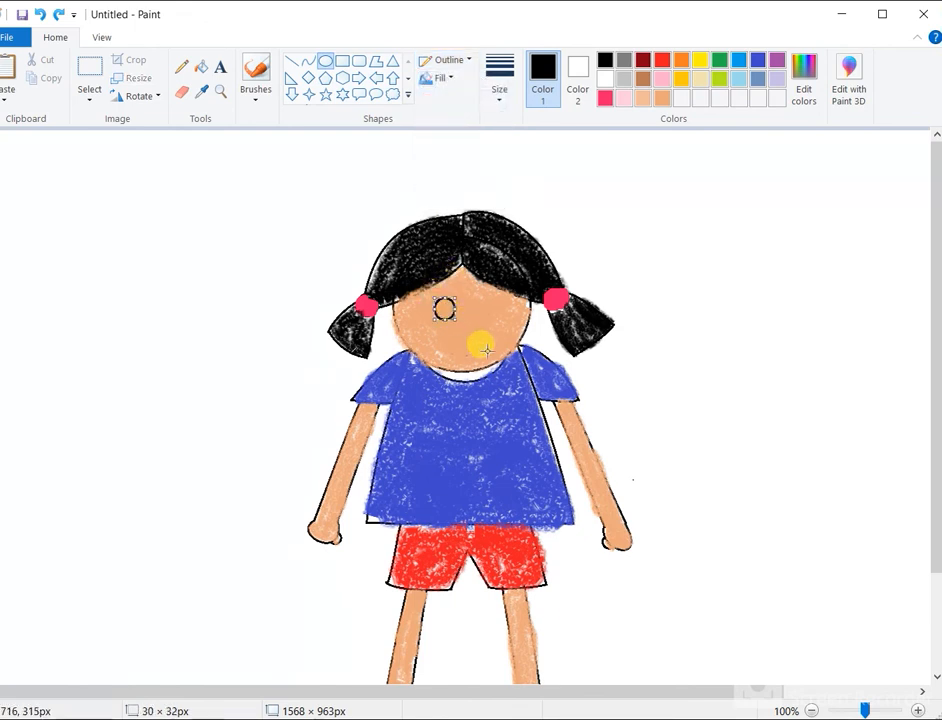
{"action": "key", "text": "alt"}
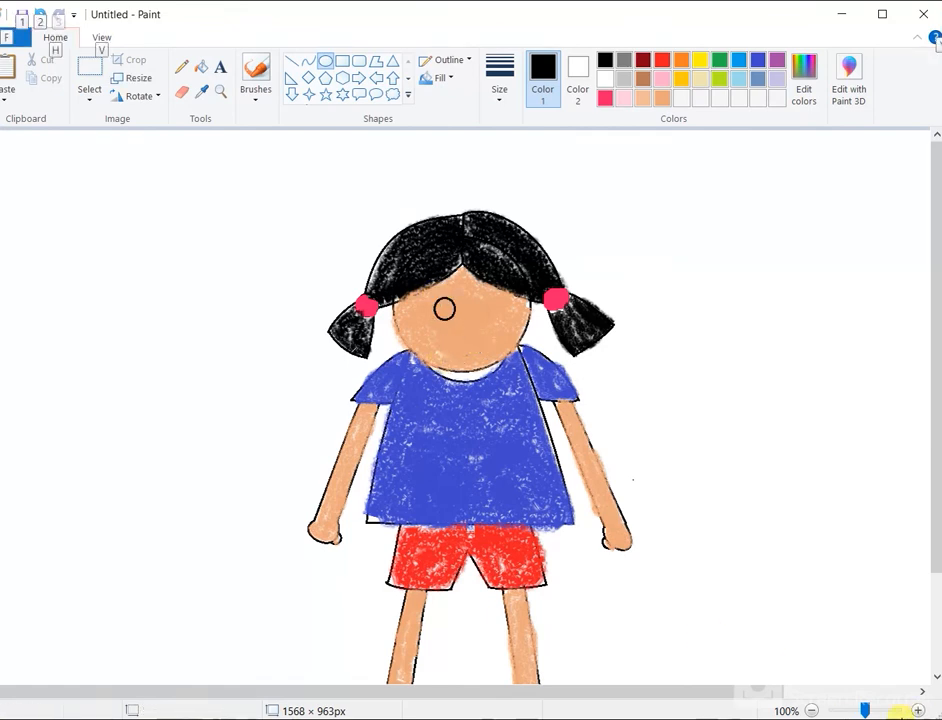
{"action": "left_click", "coordinate": [918, 710]}
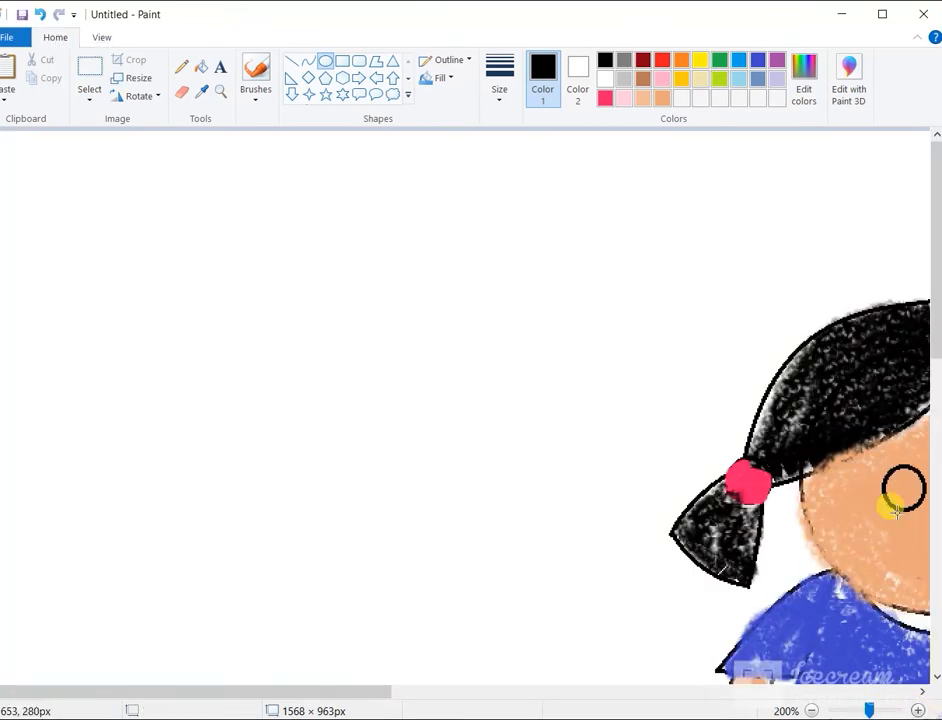
{"action": "left_click", "coordinate": [444, 694]}
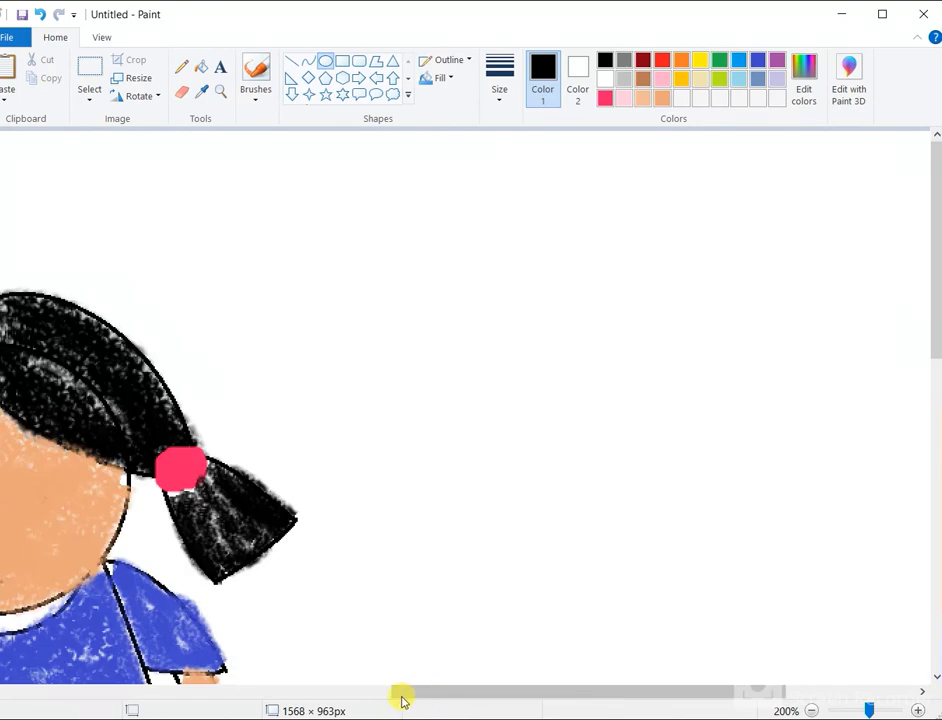
{"action": "left_click_drag", "start_coordinate": [414, 693], "coordinate": [243, 693]}
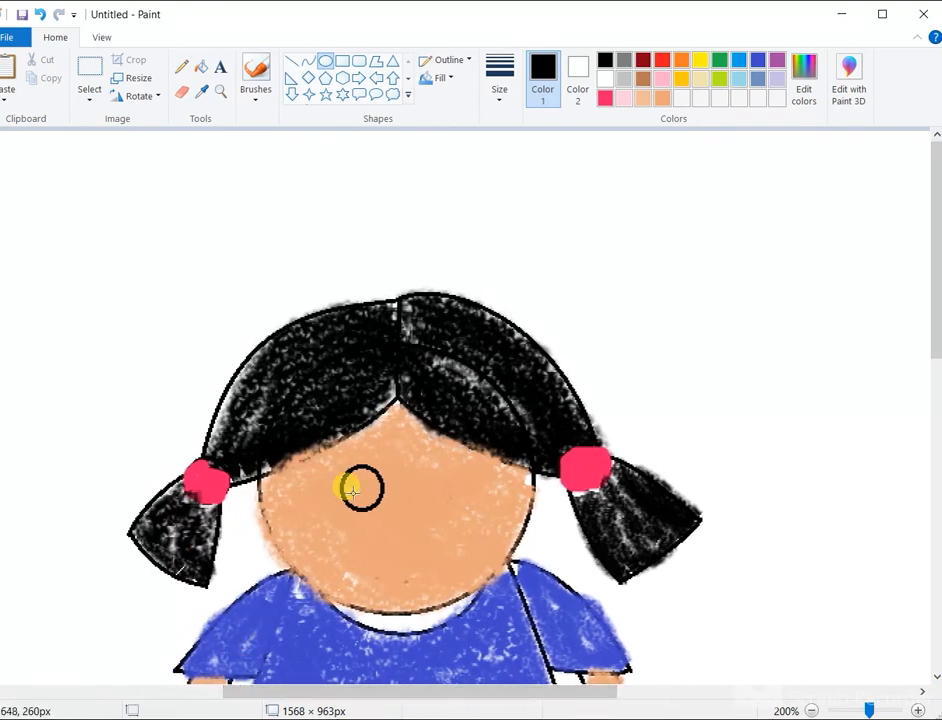
{"action": "left_click_drag", "start_coordinate": [355, 481], "coordinate": [364, 489]}
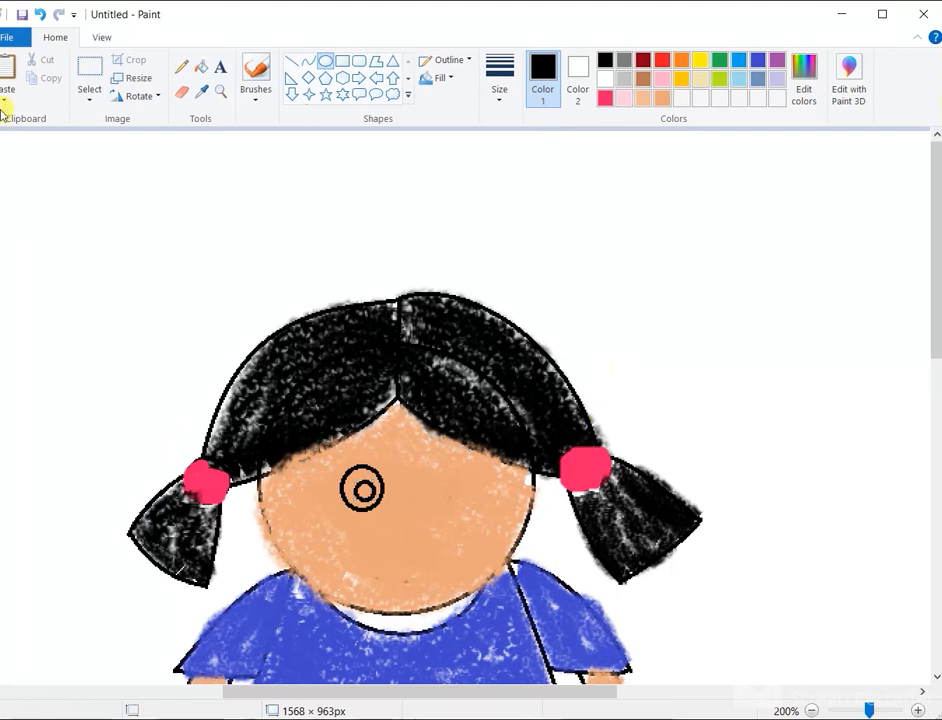
- Copy the finished left eye and place the duplicate level with it on the right side of the face
{"action": "left_click", "coordinate": [86, 68]}
{"action": "left_click_drag", "start_coordinate": [329, 452], "coordinate": [385, 508]}
{"action": "key", "text": "ctrl+c"}
{"action": "key", "text": "ctrl+v"}
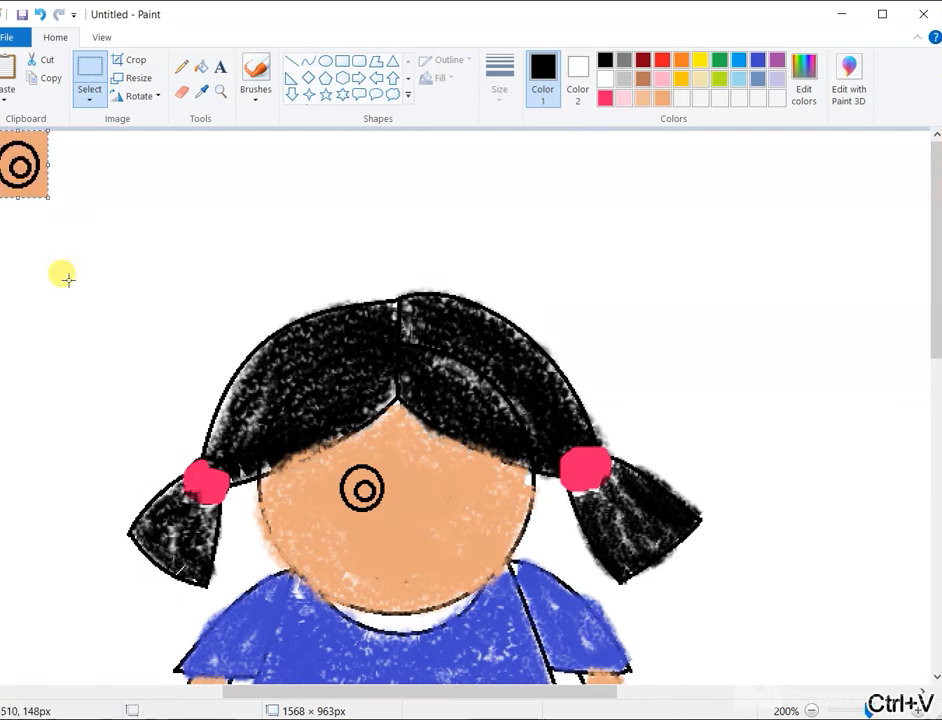
{"action": "left_click_drag", "start_coordinate": [20, 165], "coordinate": [432, 488]}
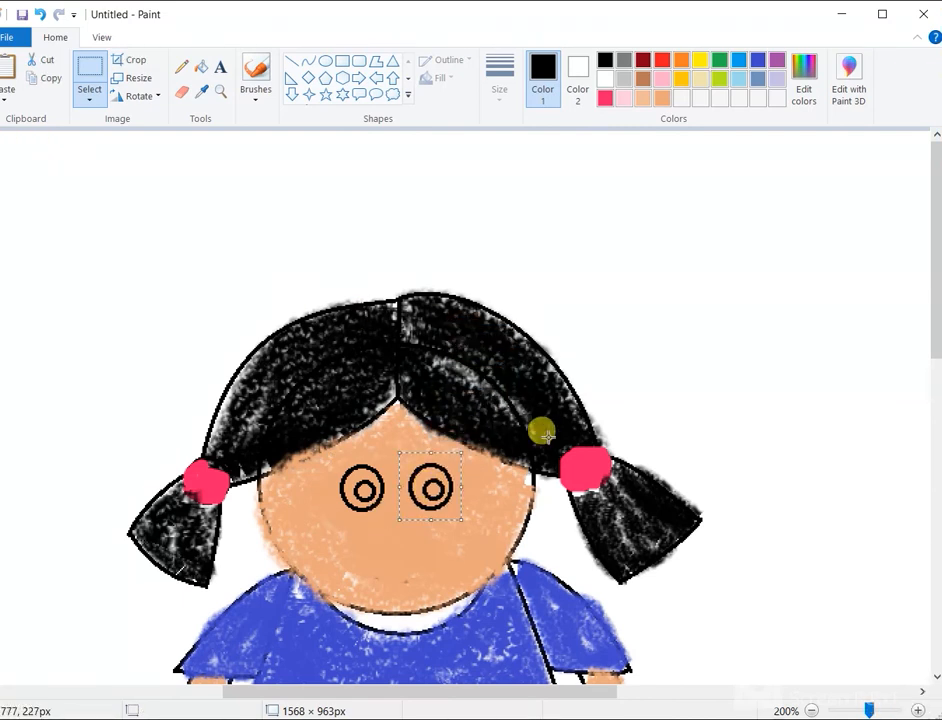
- Draw a black hooked nose between the eyes and a smiling mouth about 69 px wide below it with the Curve shape
{"action": "left_click", "coordinate": [308, 62]}
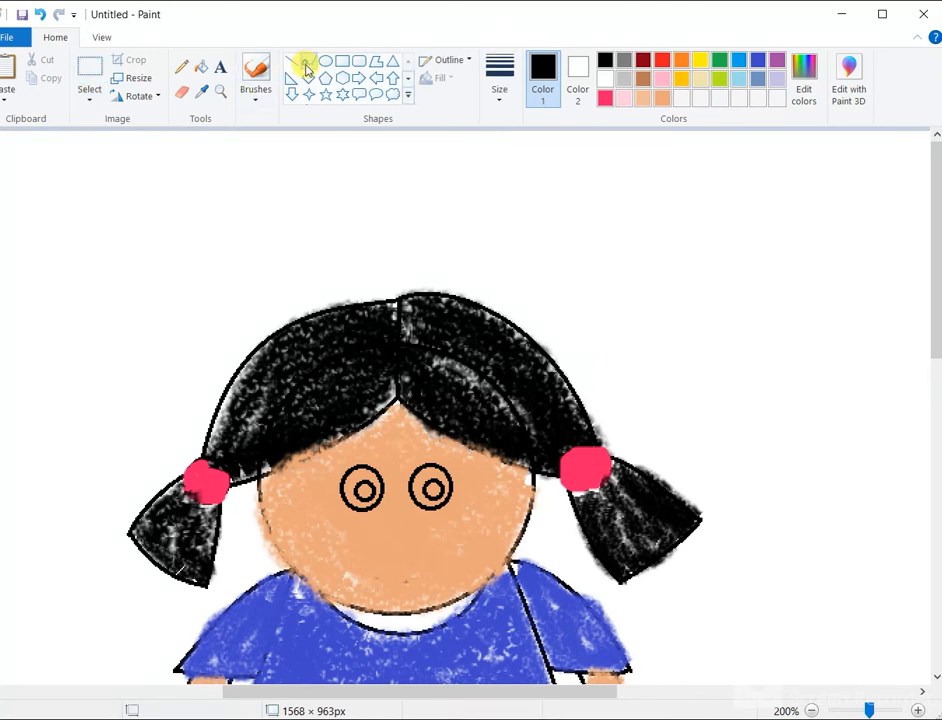
{"action": "left_click_drag", "start_coordinate": [396, 508], "coordinate": [406, 548]}
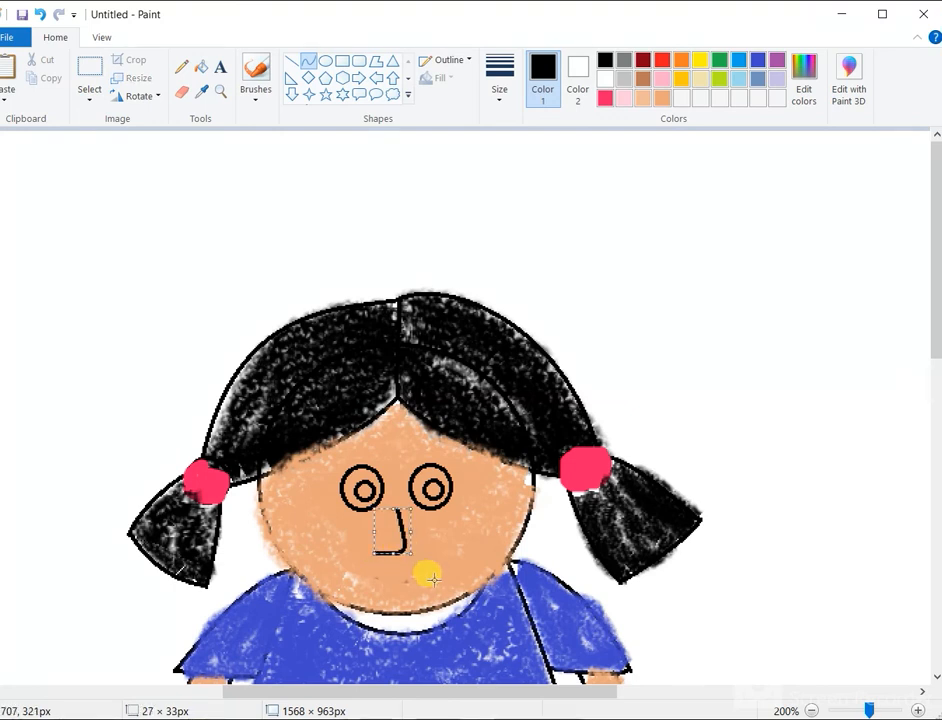
{"action": "left_click_drag", "start_coordinate": [346, 567], "coordinate": [450, 567]}
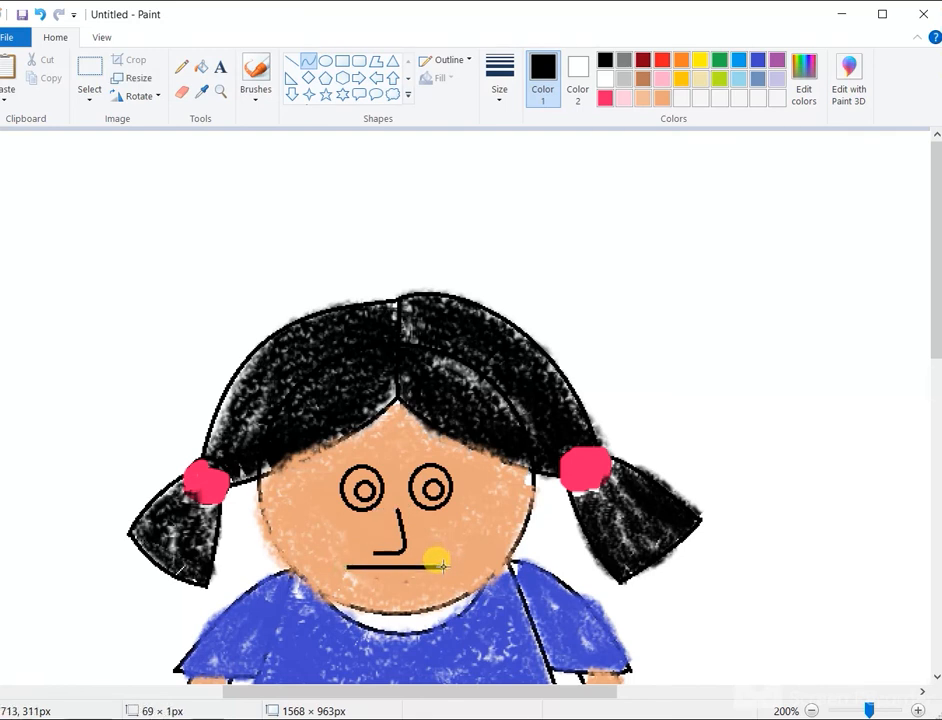
{"action": "left_click_drag", "start_coordinate": [362, 564], "coordinate": [370, 575]}
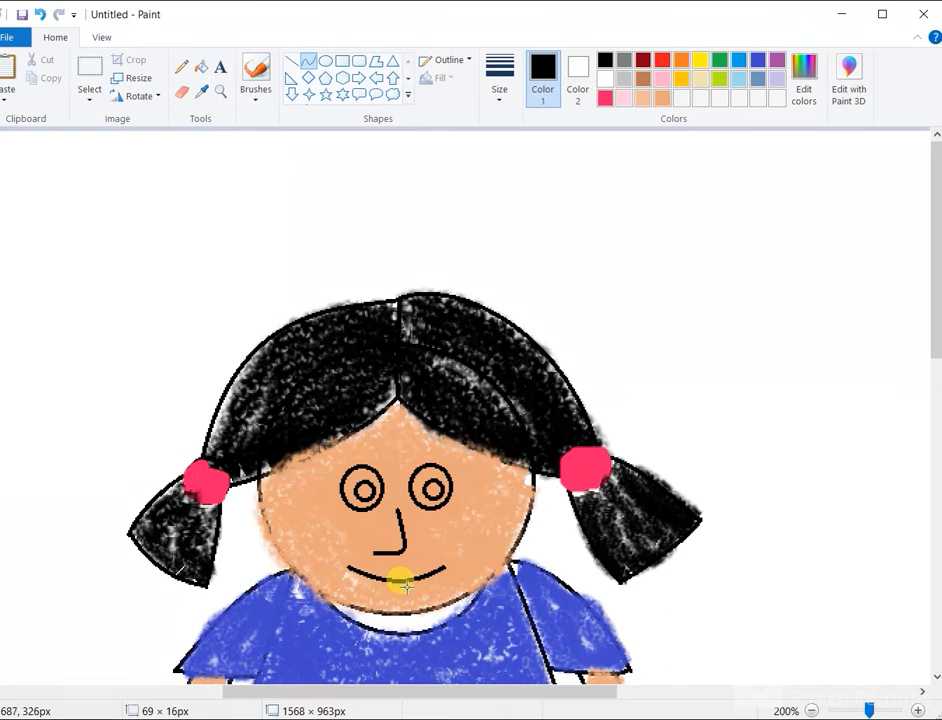
{"action": "left_click", "coordinate": [404, 588]}
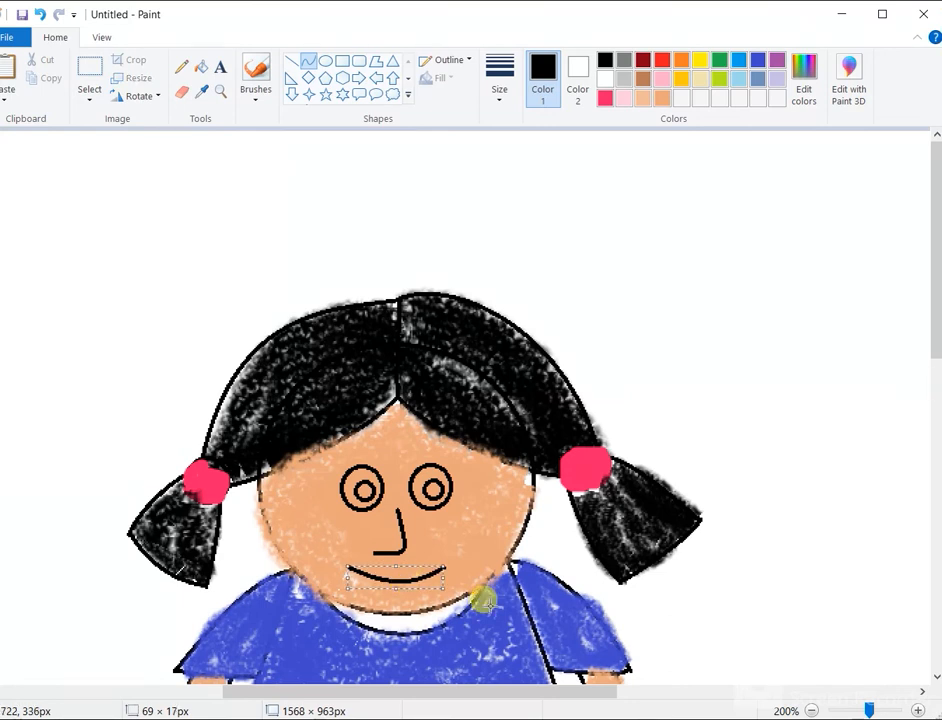
{"action": "left_click", "coordinate": [810, 711]}
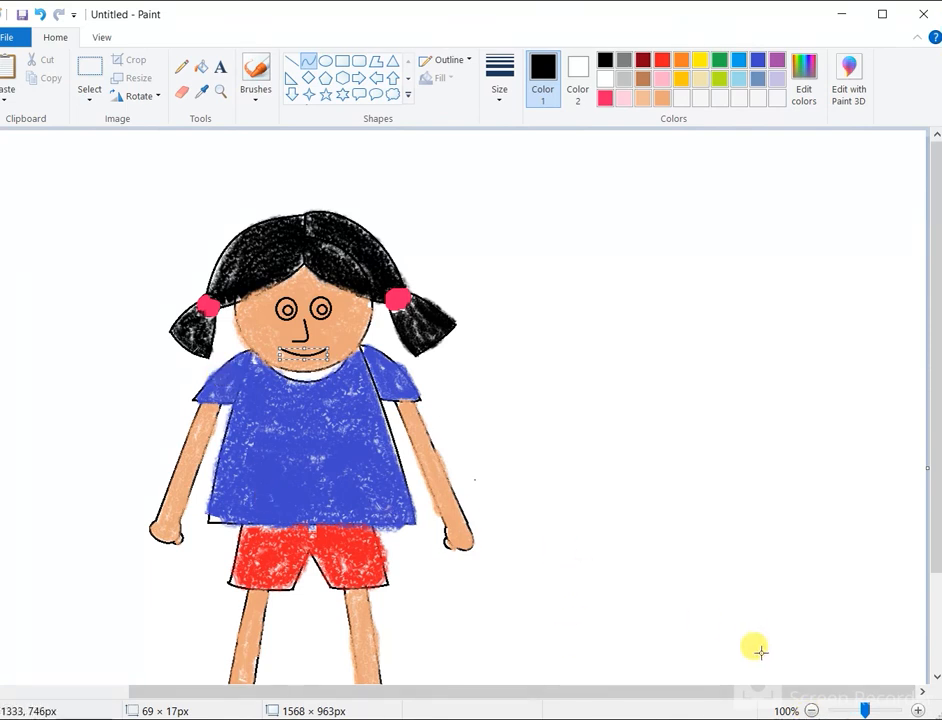
{"action": "left_click", "coordinate": [483, 398]}
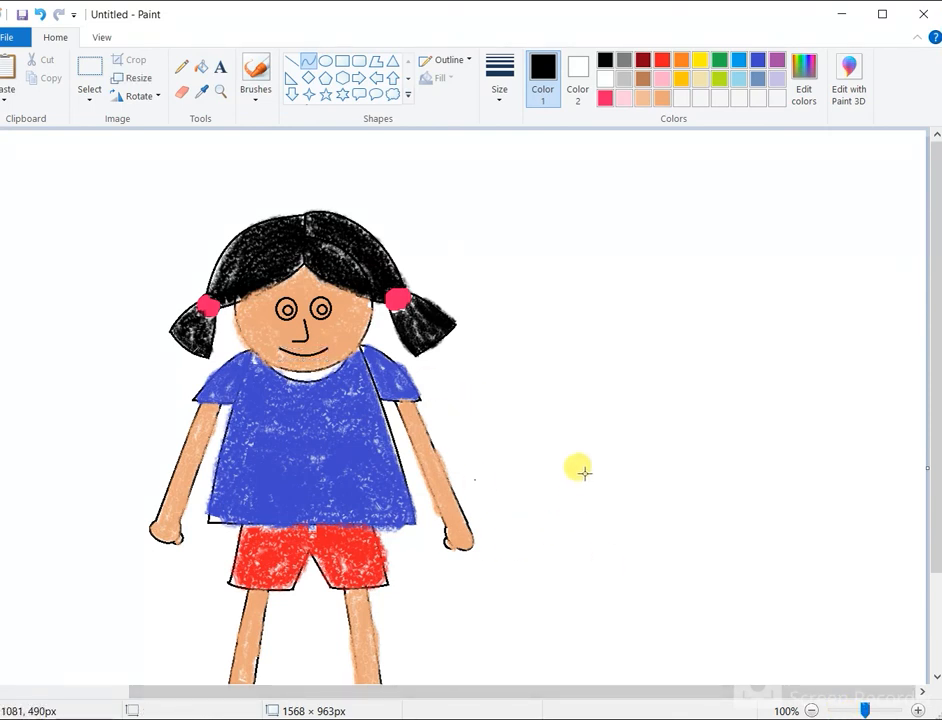
- Choose the Crayon brush with blue as Color 1 and color in the round left foot
{"action": "scroll", "coordinate": [580, 466], "scroll_direction": "down", "scroll_amount": 3}
{"action": "key", "text": "alt"}
{"action": "scroll", "coordinate": [580, 468], "scroll_direction": "up", "scroll_amount": 3}
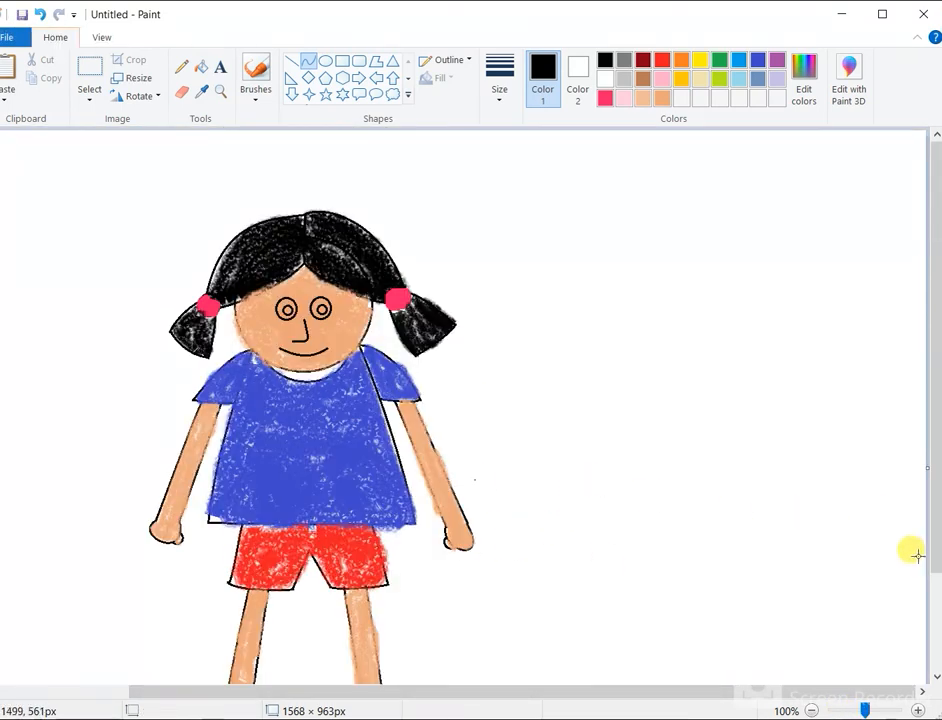
{"action": "left_click_drag", "start_coordinate": [754, 697], "coordinate": [656, 694]}
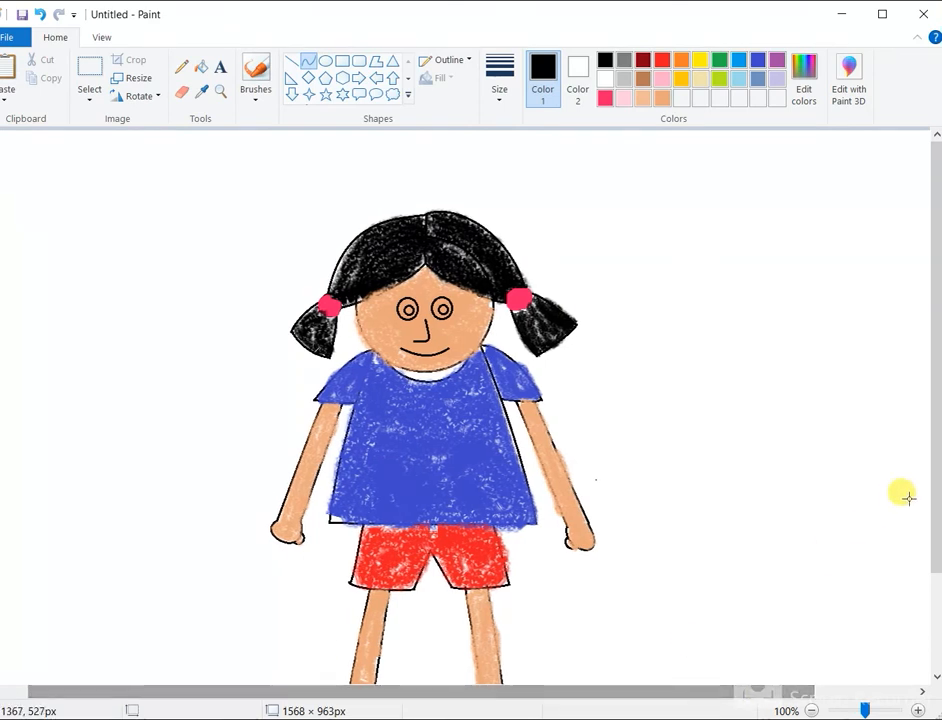
{"action": "left_click_drag", "start_coordinate": [933, 519], "coordinate": [936, 575]}
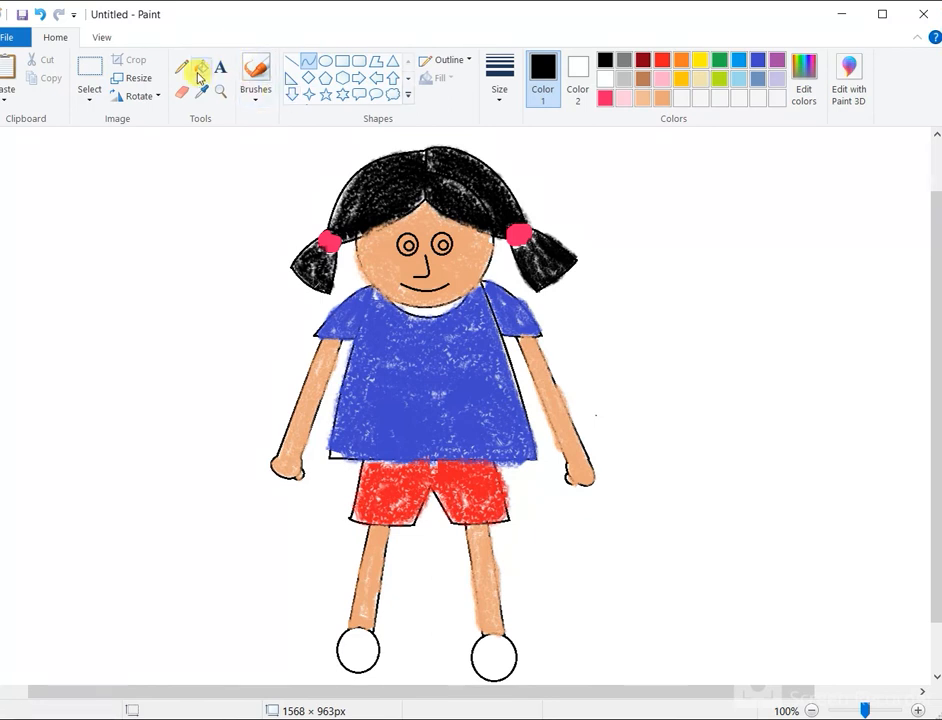
{"action": "left_click", "coordinate": [263, 80]}
{"action": "left_click", "coordinate": [262, 97]}
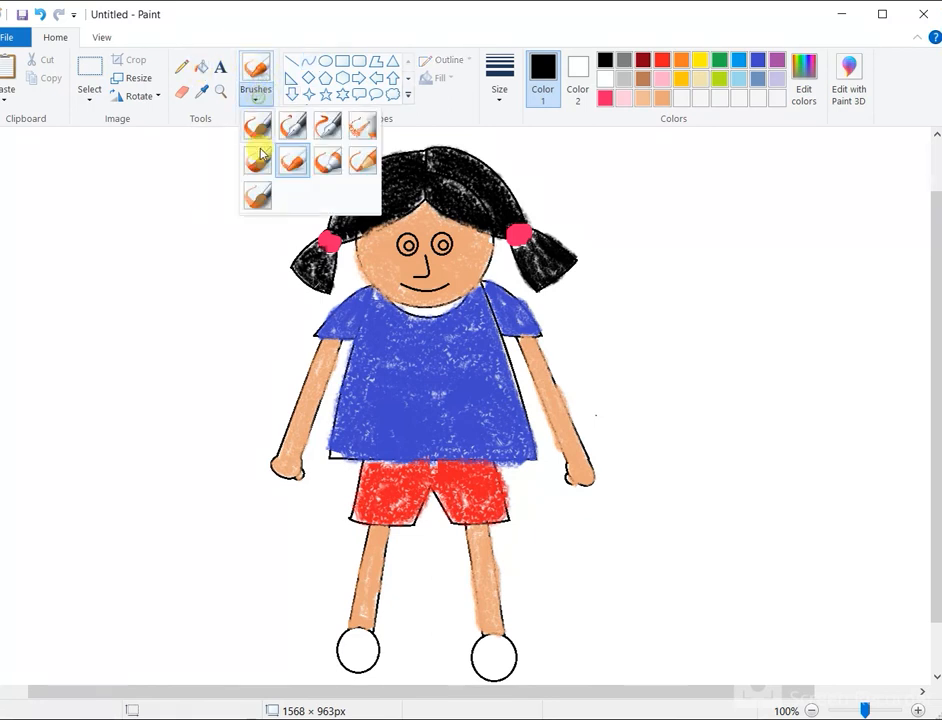
{"action": "left_click", "coordinate": [296, 161]}
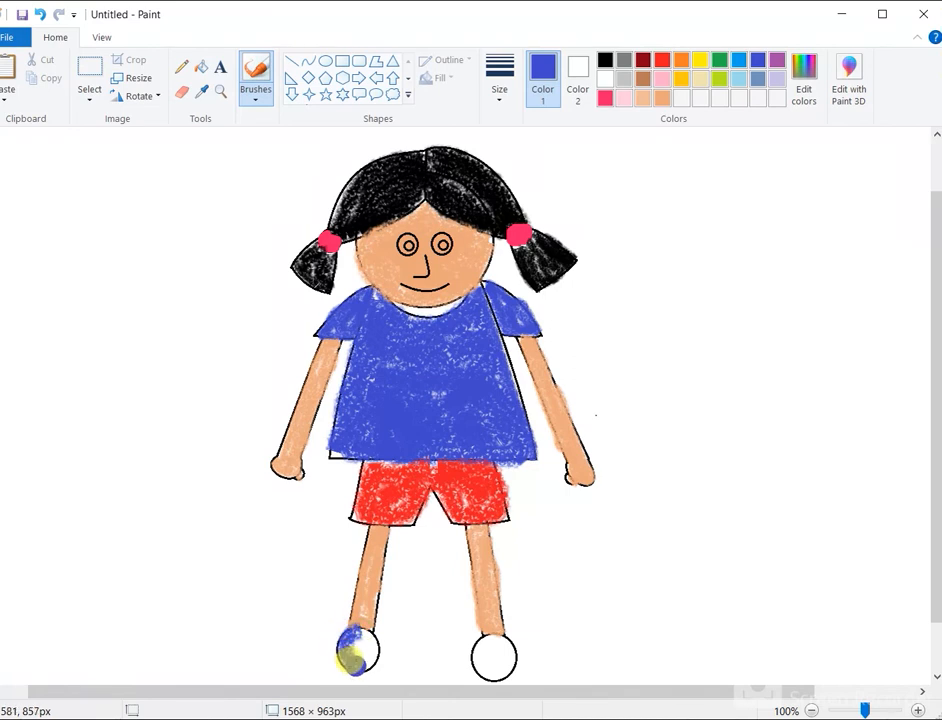
{"action": "mouse_move", "coordinate": [361, 654]}
{"action": "left_mouse_down"}
{"action": "mouse_move", "coordinate": [364, 636]}
{"action": "mouse_move", "coordinate": [350, 626]}
{"action": "mouse_move", "coordinate": [354, 646]}
{"action": "left_mouse_up"}
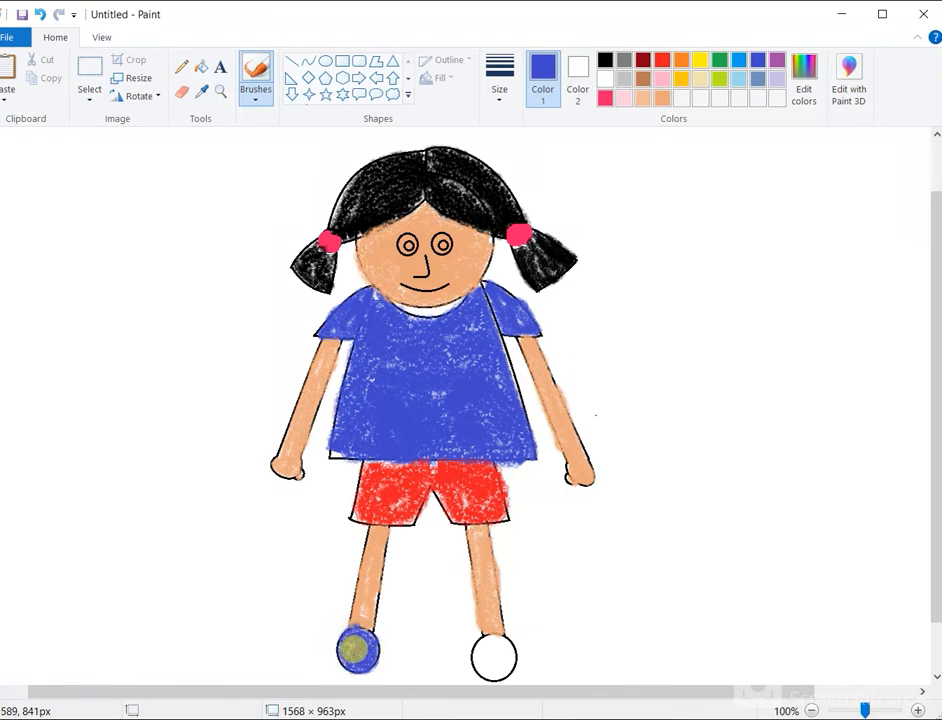
- Color in the round right foot in blue, undoing a misplaced stroke on the right leg
{"action": "scroll", "coordinate": [488, 640], "scroll_direction": "up", "scroll_amount": 1}
{"action": "left_click_drag", "start_coordinate": [486, 672], "coordinate": [481, 636]}
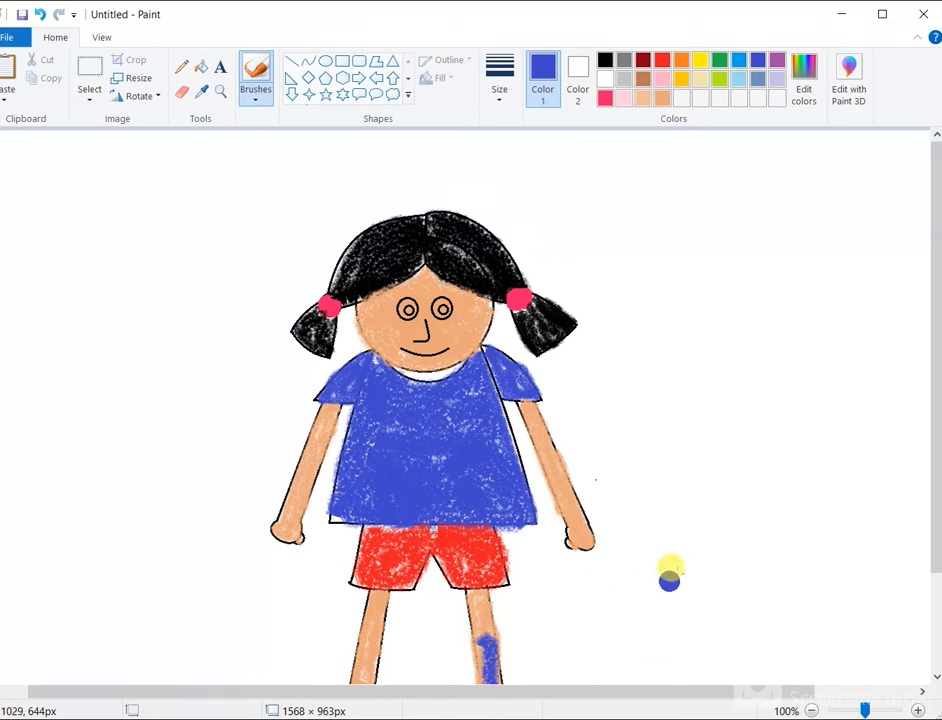
{"action": "key", "text": "ctrl+z"}
{"action": "left_click_drag", "start_coordinate": [935, 487], "coordinate": [931, 593]}
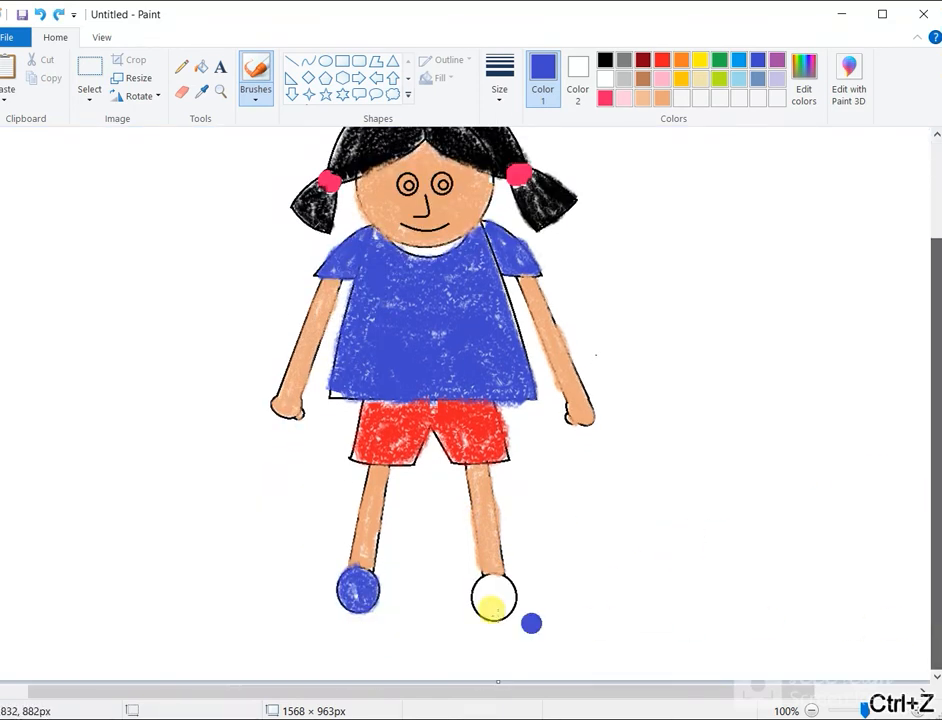
{"action": "mouse_move", "coordinate": [506, 580]}
{"action": "left_mouse_down"}
{"action": "mouse_move", "coordinate": [474, 584]}
{"action": "mouse_move", "coordinate": [478, 607]}
{"action": "mouse_move", "coordinate": [505, 601]}
{"action": "mouse_move", "coordinate": [489, 592]}
{"action": "mouse_move", "coordinate": [474, 605]}
{"action": "left_mouse_up"}
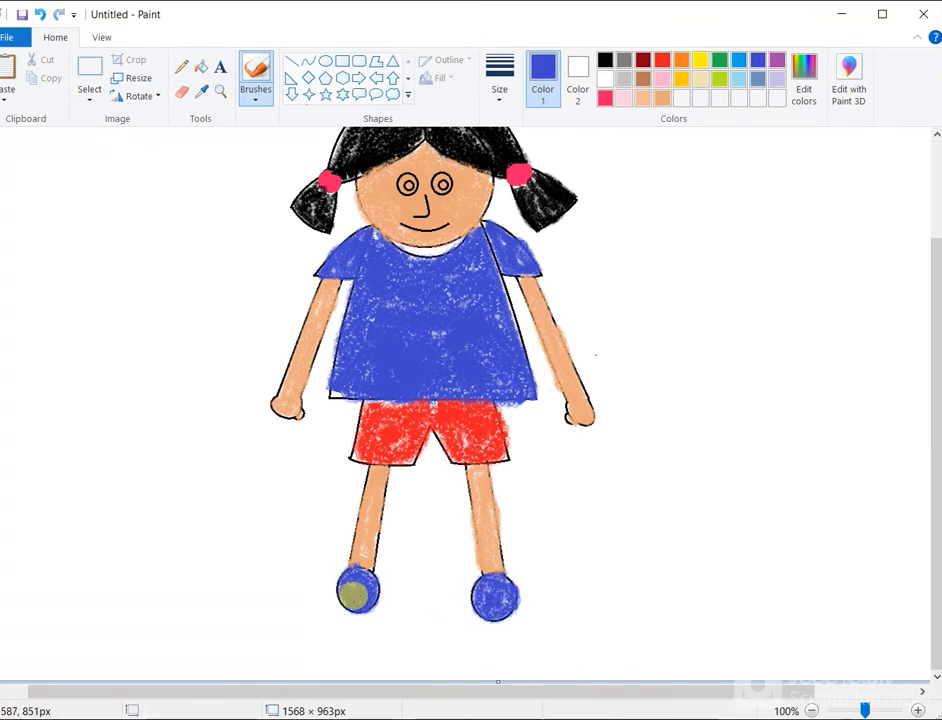
- Choose the Oval shape with a solid color outline, try a large blue oval beside the girl and undo it
{"action": "left_click_drag", "start_coordinate": [938, 572], "coordinate": [931, 526]}
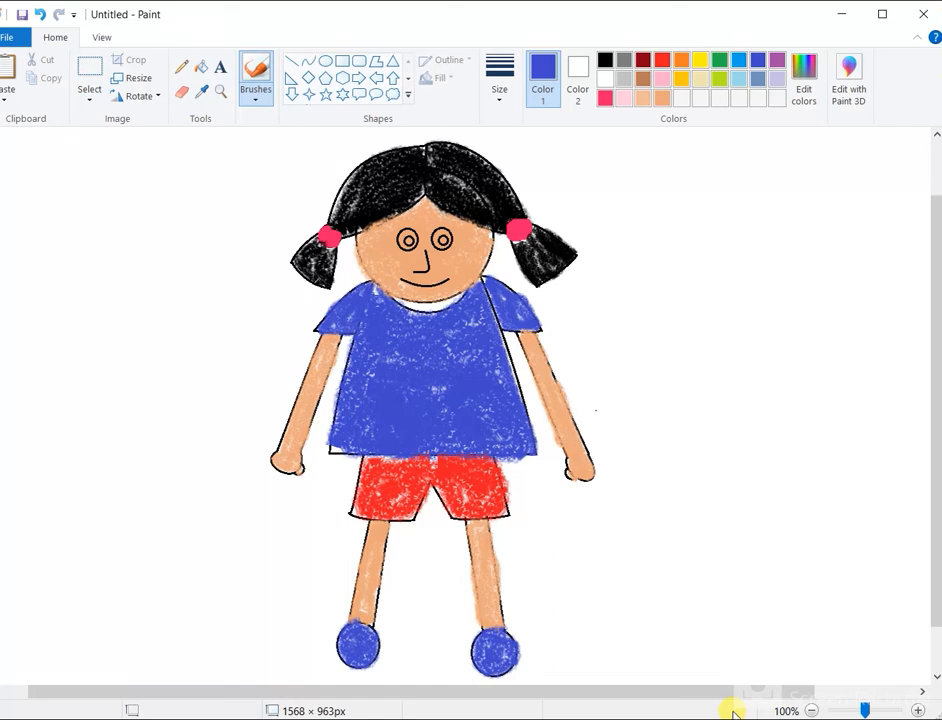
{"action": "left_click", "coordinate": [325, 61]}
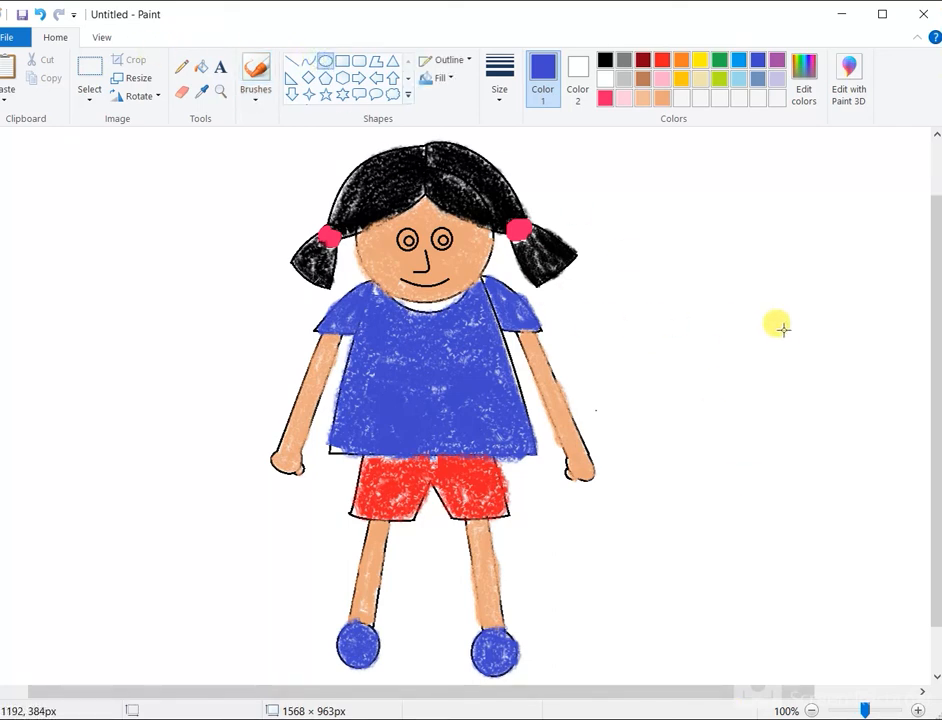
{"action": "left_click", "coordinate": [446, 62]}
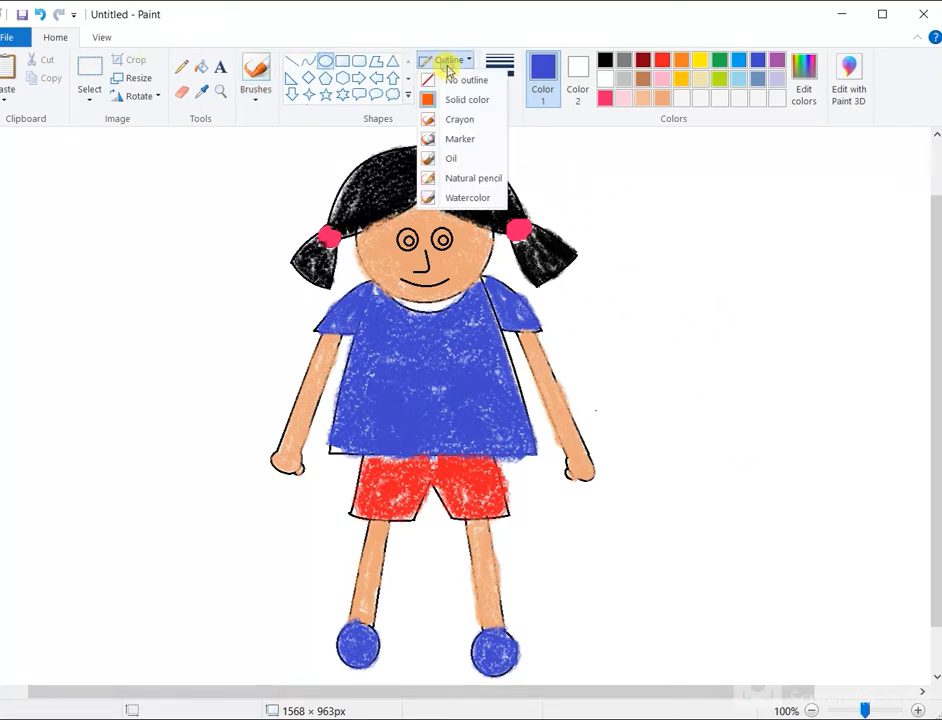
{"action": "left_click", "coordinate": [464, 100]}
{"action": "left_click_drag", "start_coordinate": [645, 201], "coordinate": [877, 423]}
{"action": "key", "text": "ctrl+z"}
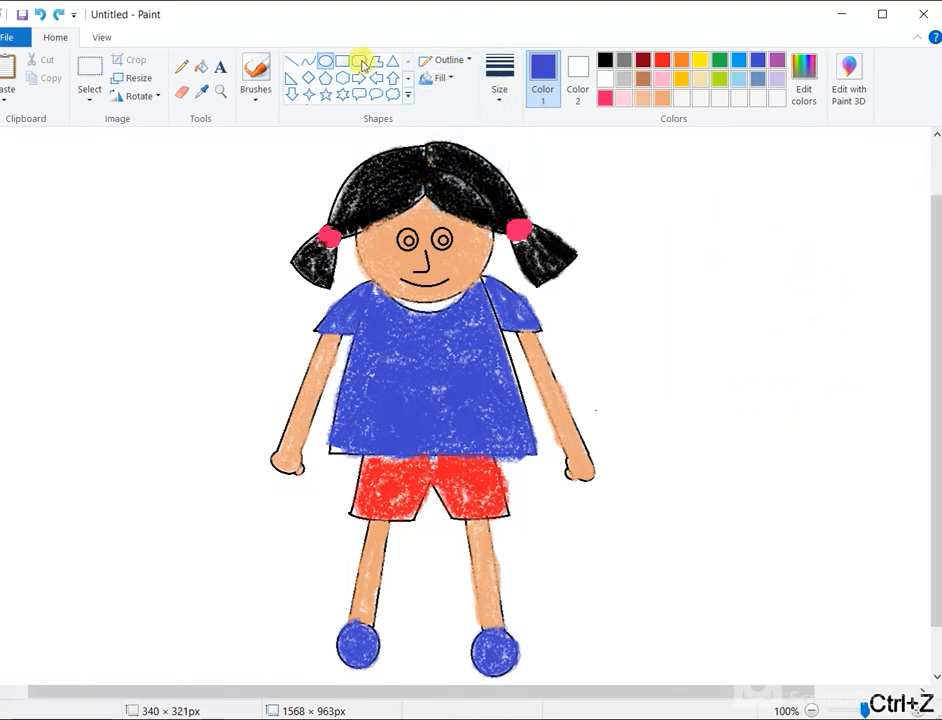
- Set the shape fill to solid color, try another large oval beside the girl, undo it and make Color 2 active
{"action": "left_click", "coordinate": [436, 80]}
{"action": "left_click", "coordinate": [458, 118]}
{"action": "left_click_drag", "start_coordinate": [641, 191], "coordinate": [855, 391]}
{"action": "key", "text": "ctrl+z"}
{"action": "left_click", "coordinate": [577, 75]}
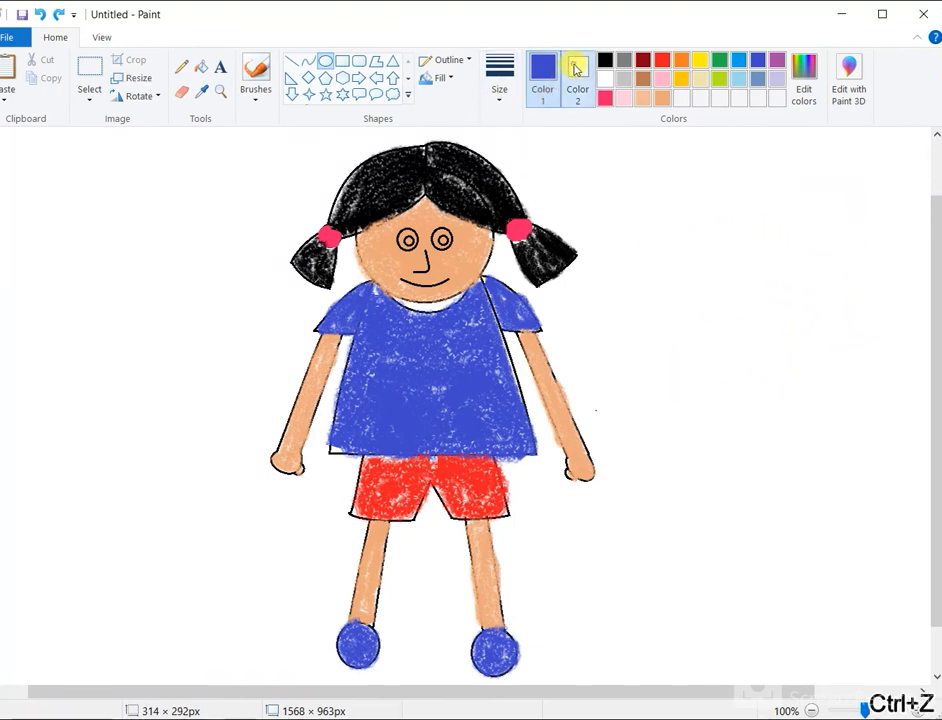